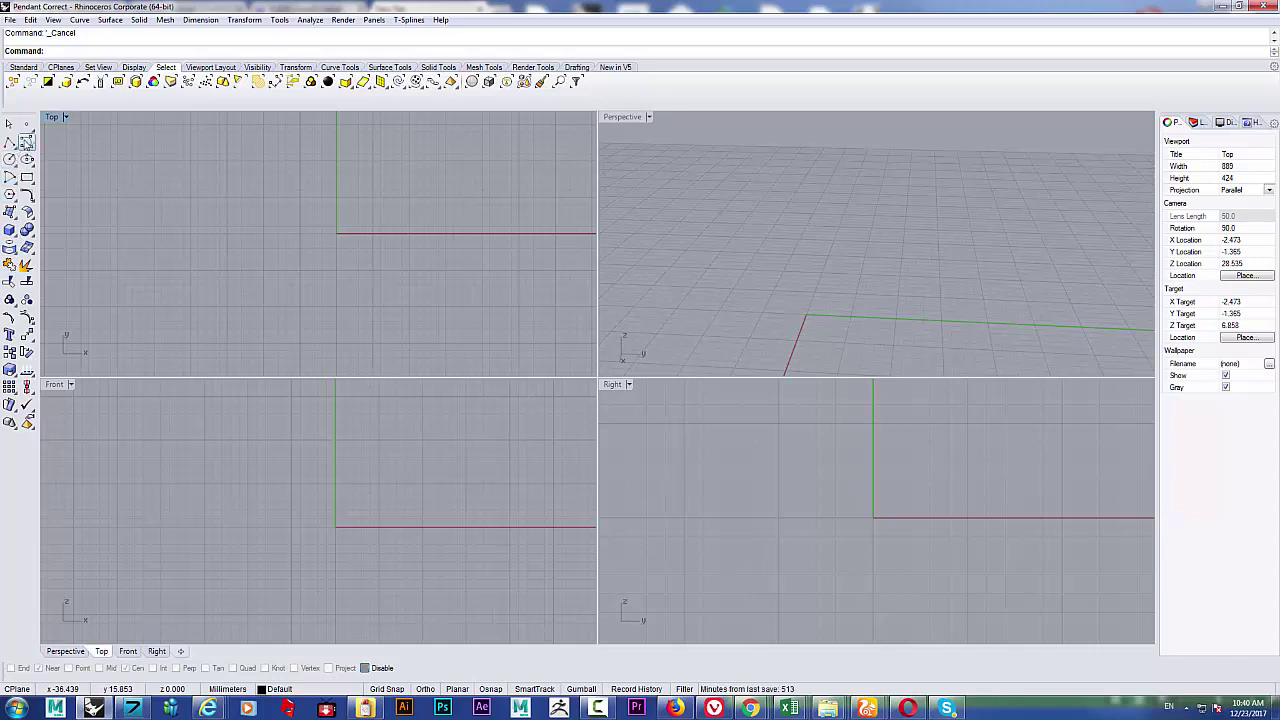
Step: Draw a six-point control point curve in the Top view for the heart's left half, ending at about (3.3, -0.8)
click(28, 144)
click(340, 348)
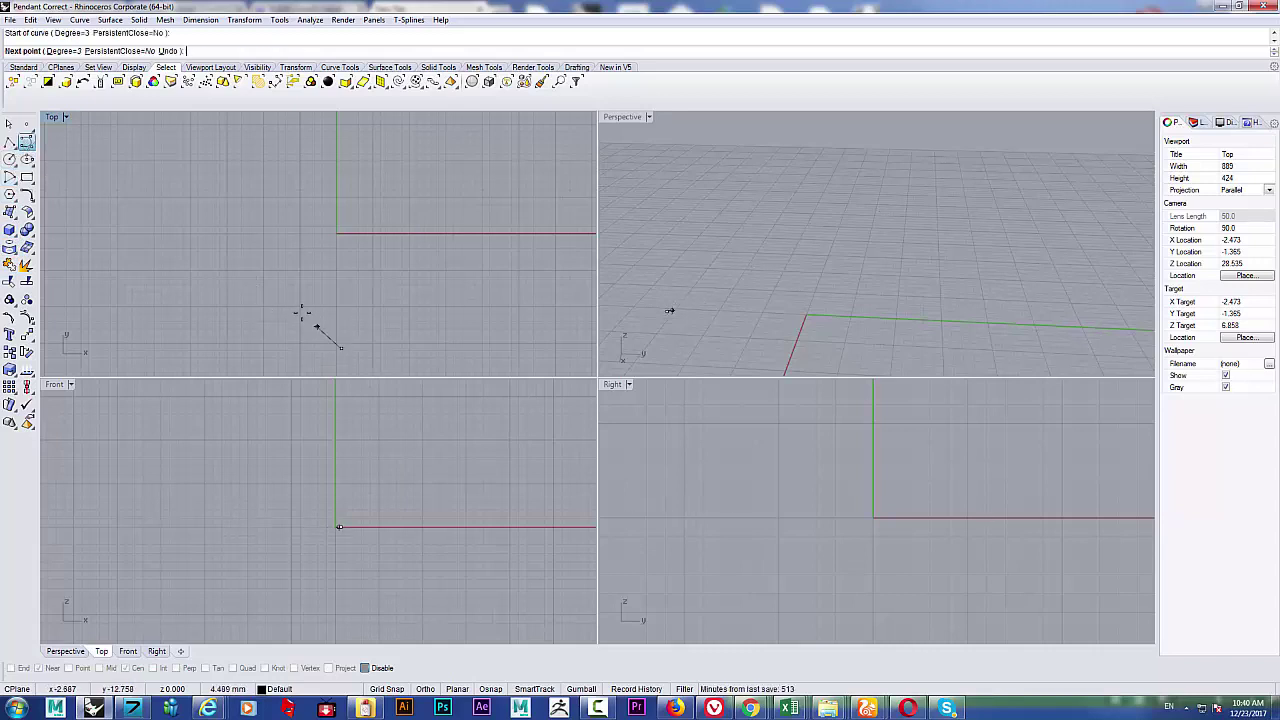
click(292, 307)
click(257, 247)
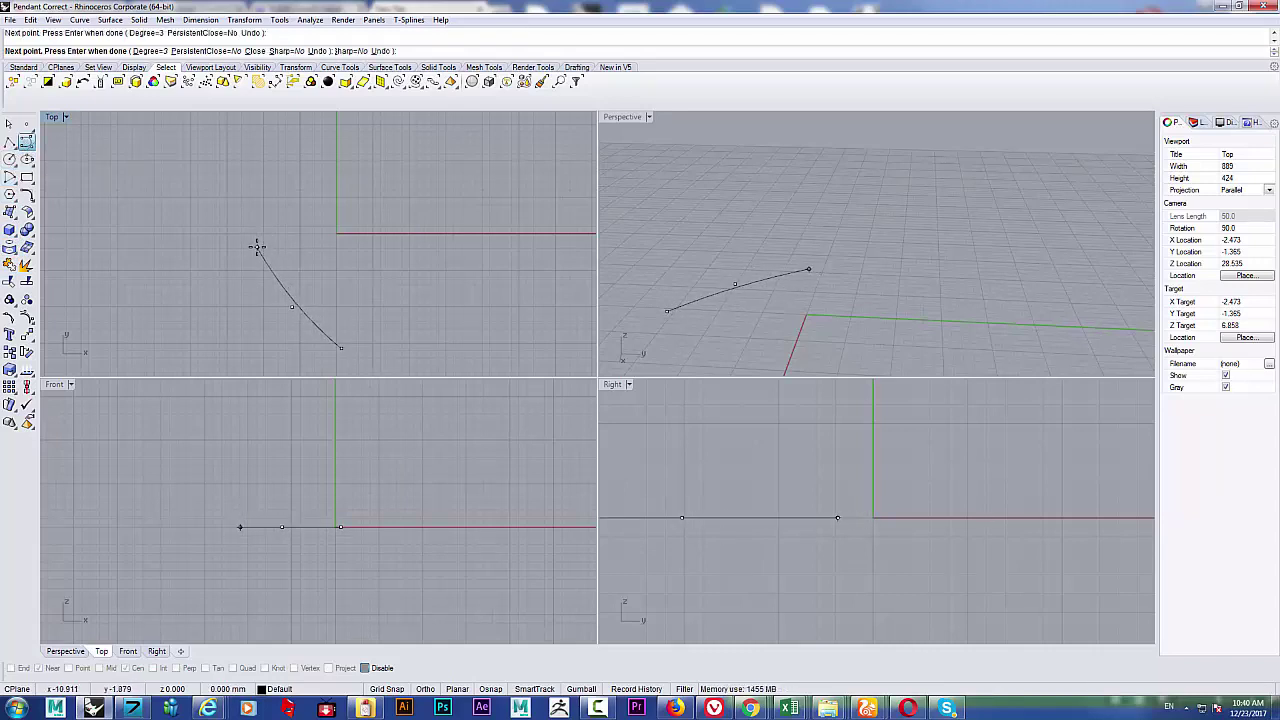
click(276, 182)
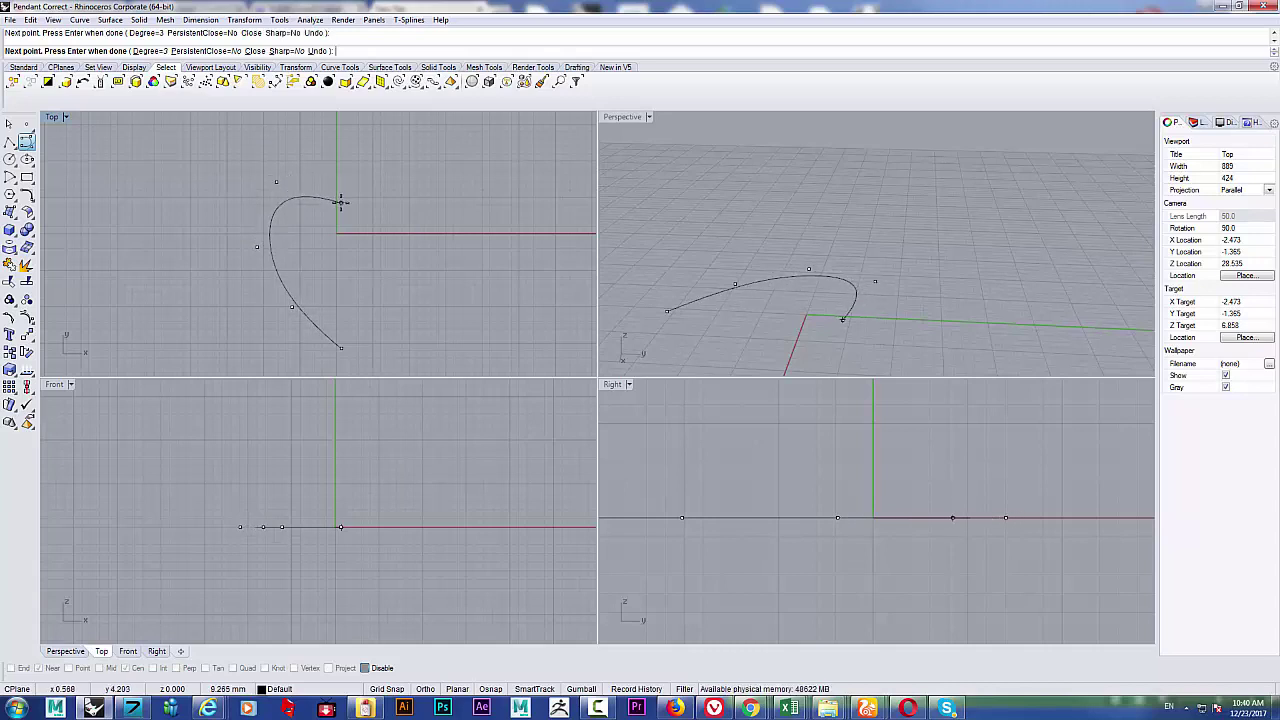
click(340, 203)
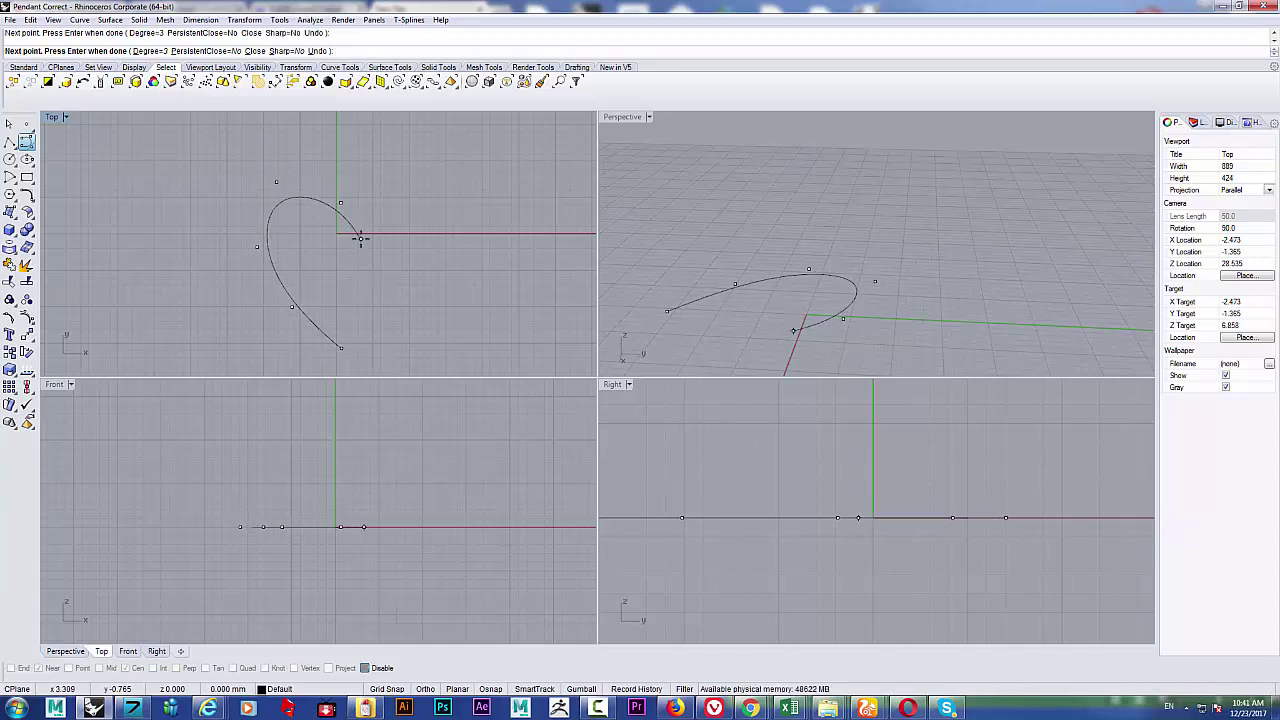
click(360, 238)
key(Return)
Step: Mirror a copy of the half-heart curve across the vertical axis through the origin (0) in the Top view
click(352, 245)
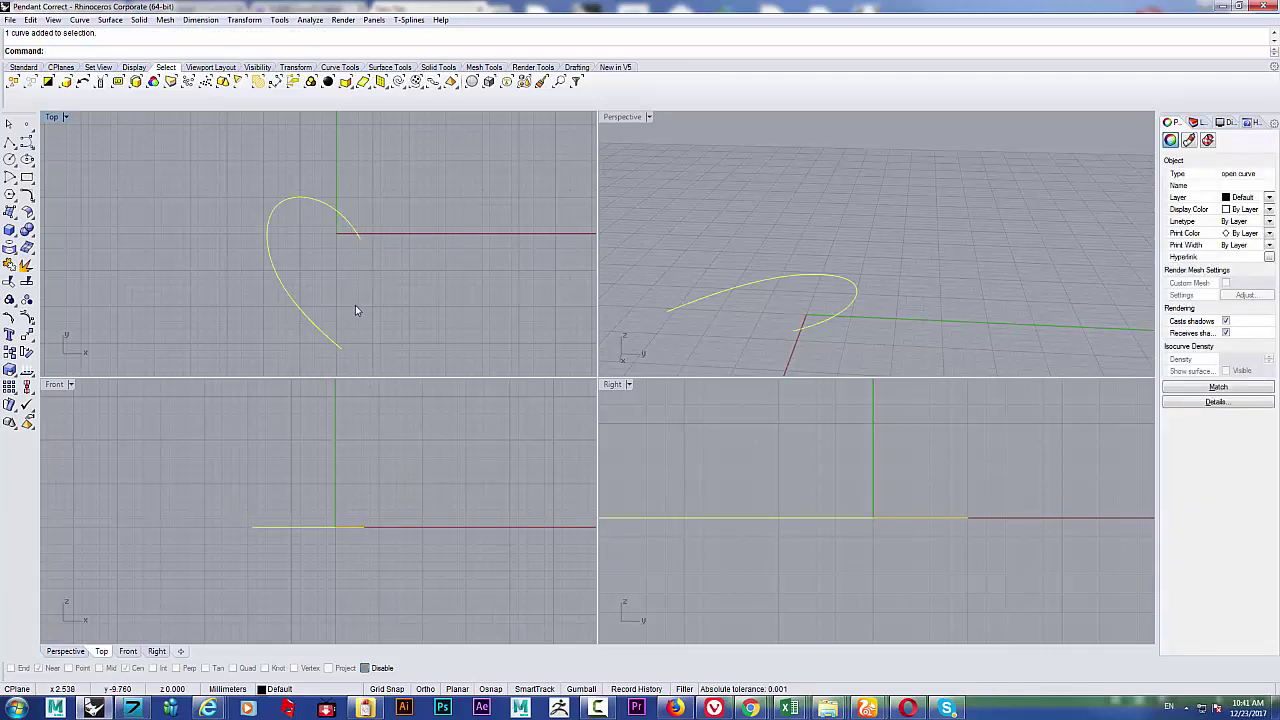
text(Mur)
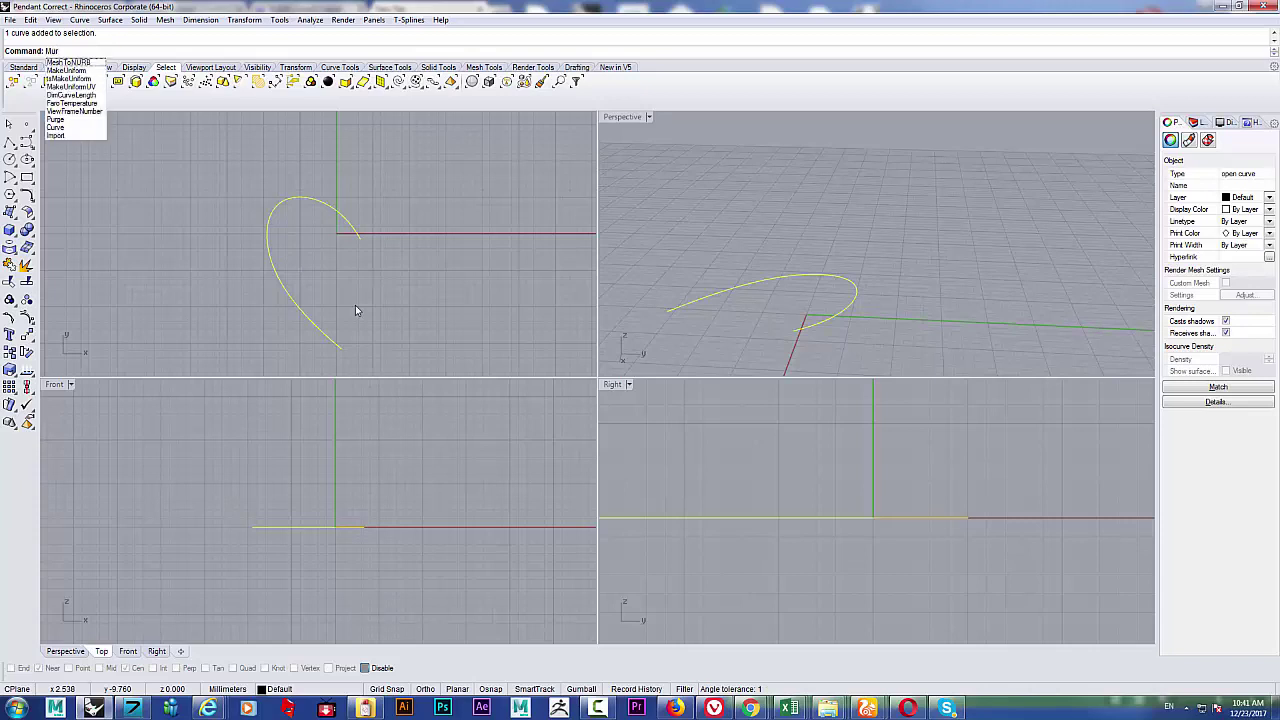
key(BackSpace)
key(BackSpace)
text(ir)
key(Return)
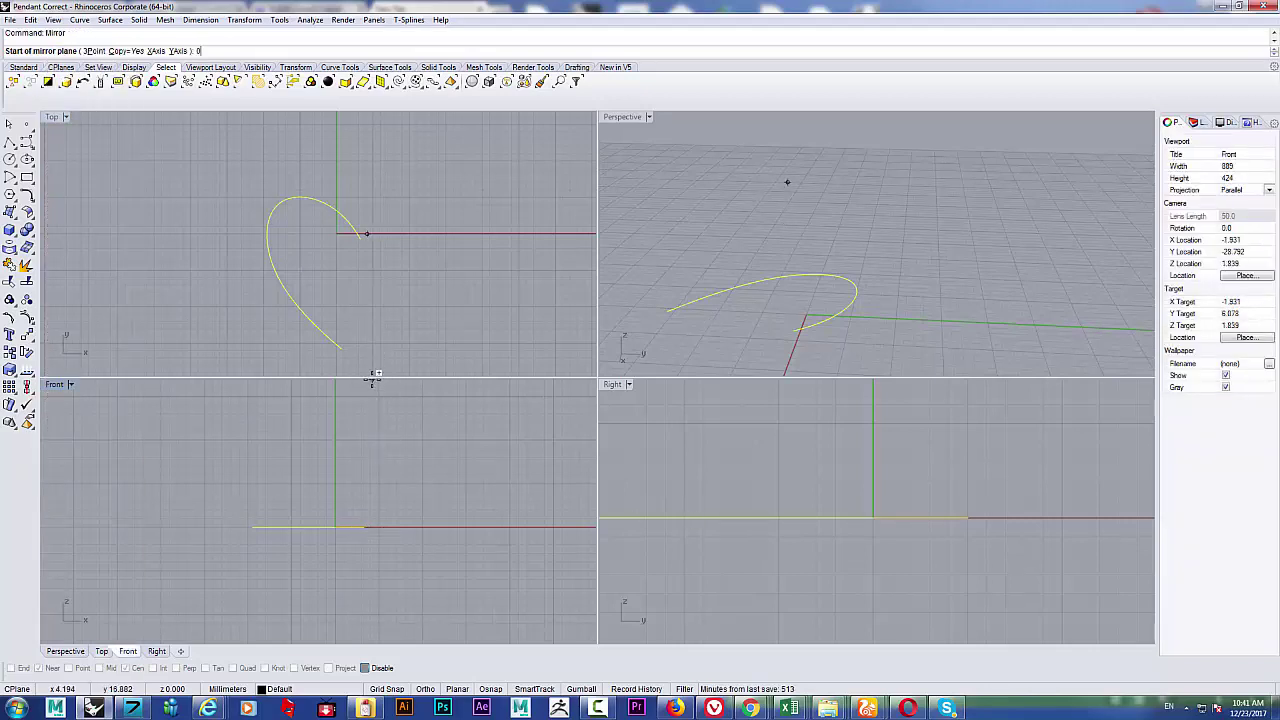
click(338, 345)
click(392, 163)
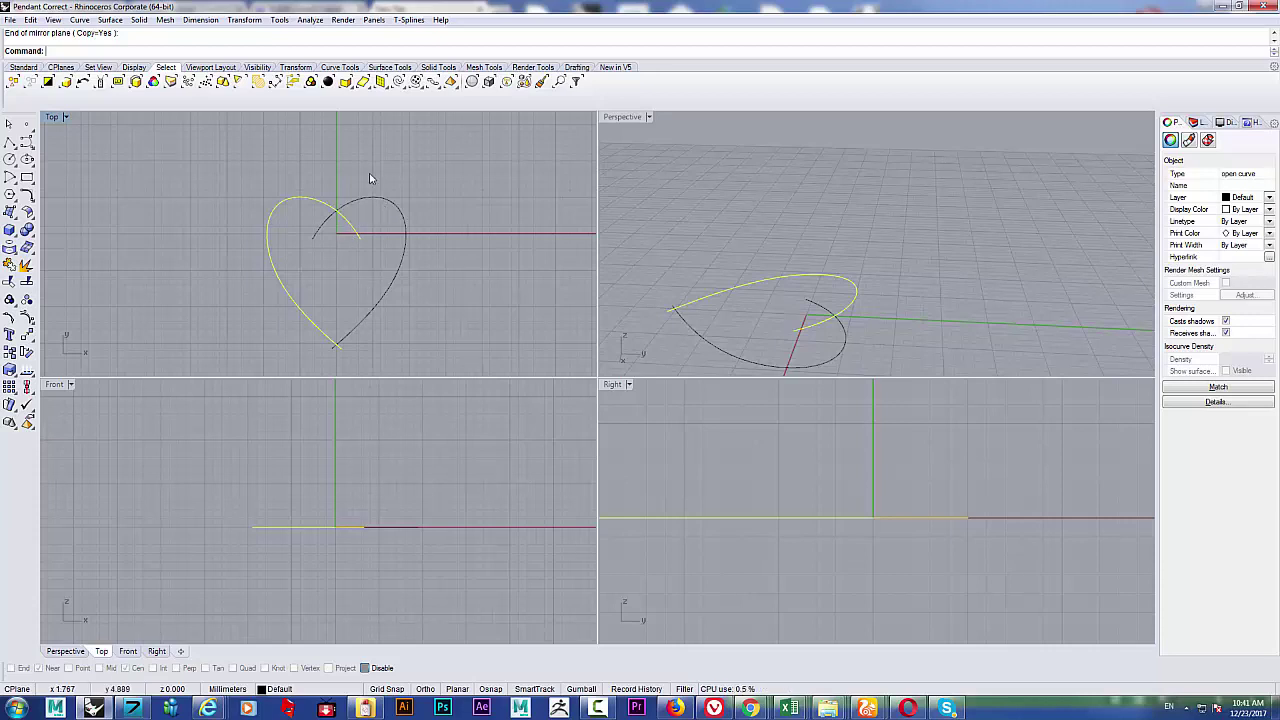
Step: Select both heart curves and turn on their edit points
drag(371, 177, 329, 240)
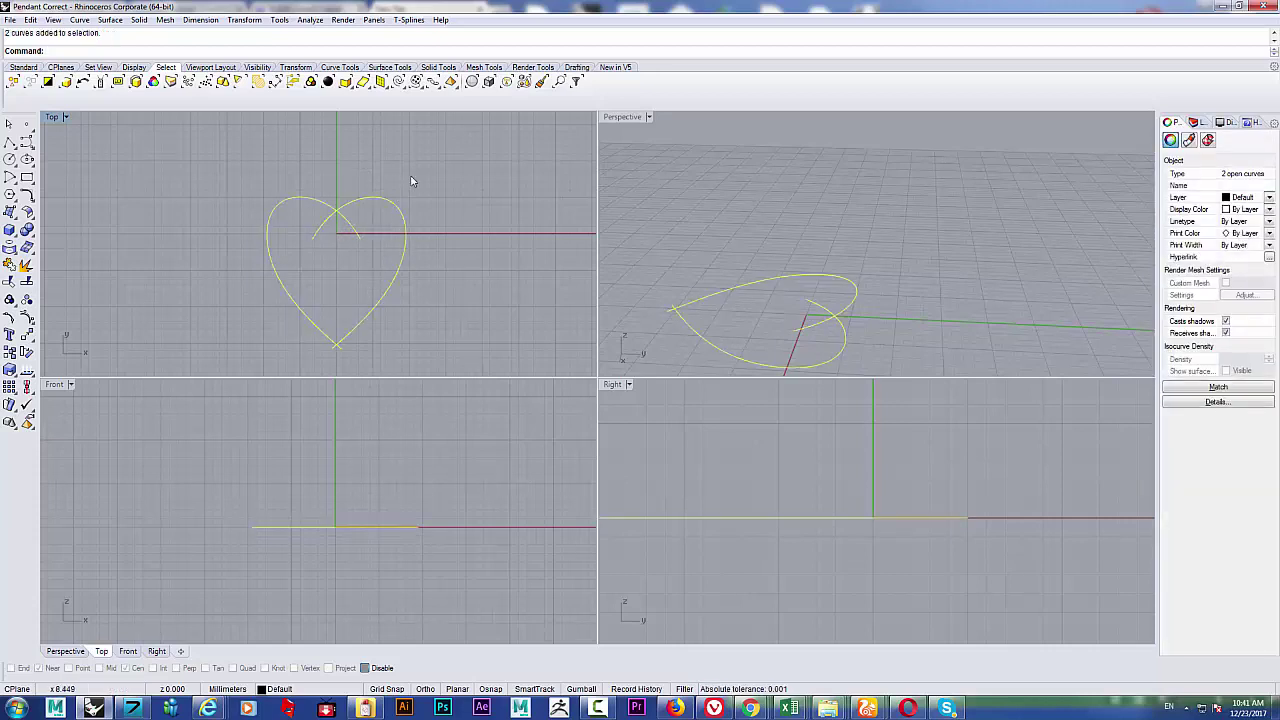
drag(410, 181, 303, 232)
click(27, 318)
Step: Nudge the left curve's lower edit point 3.3 mm toward the heart's centre in 0.1 mm increments in the Top view
scroll(331, 337, up, 2)
click(278, 288)
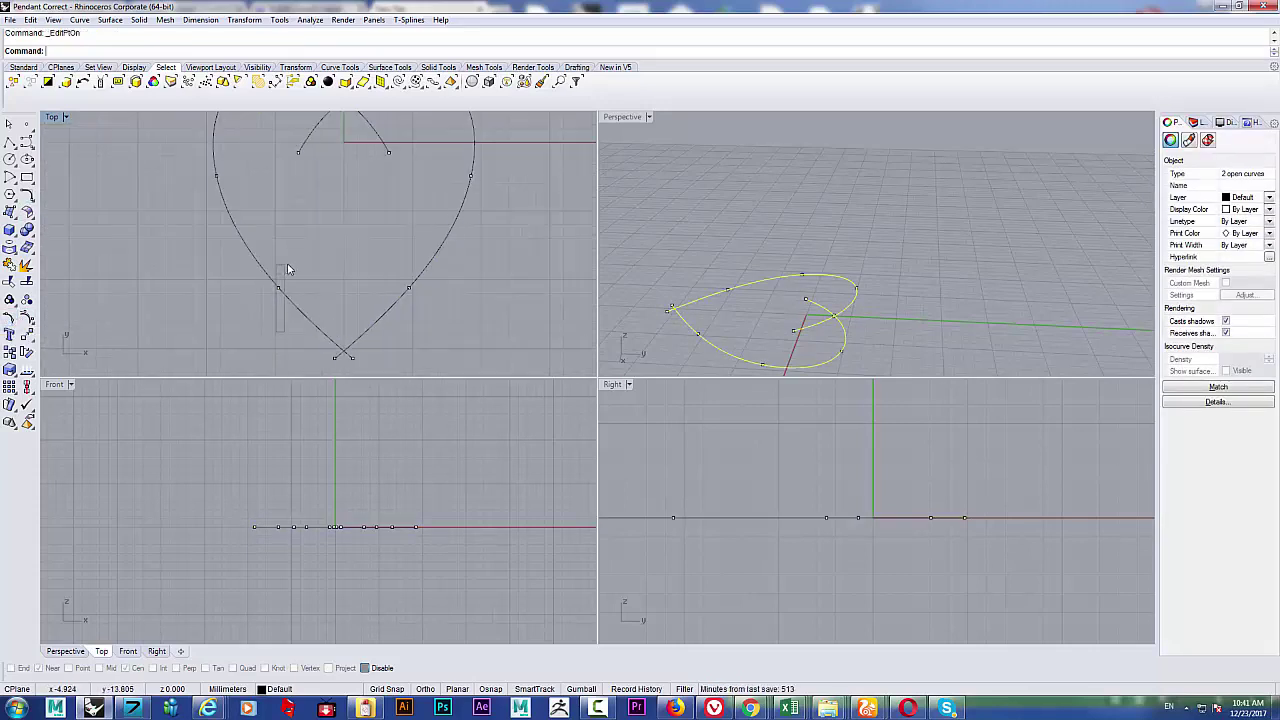
key(alt+Right)
key(alt+Right)
key(alt+Right)
key(alt+Right)
key(alt+Right)
key(alt+Right)
key(alt+Right)
key(alt+Right)
key(alt+Right)
key(alt+Right)
key(alt+Right)
key(alt+Right)
key(alt+Right)
key(alt+Right)
key(alt+Right)
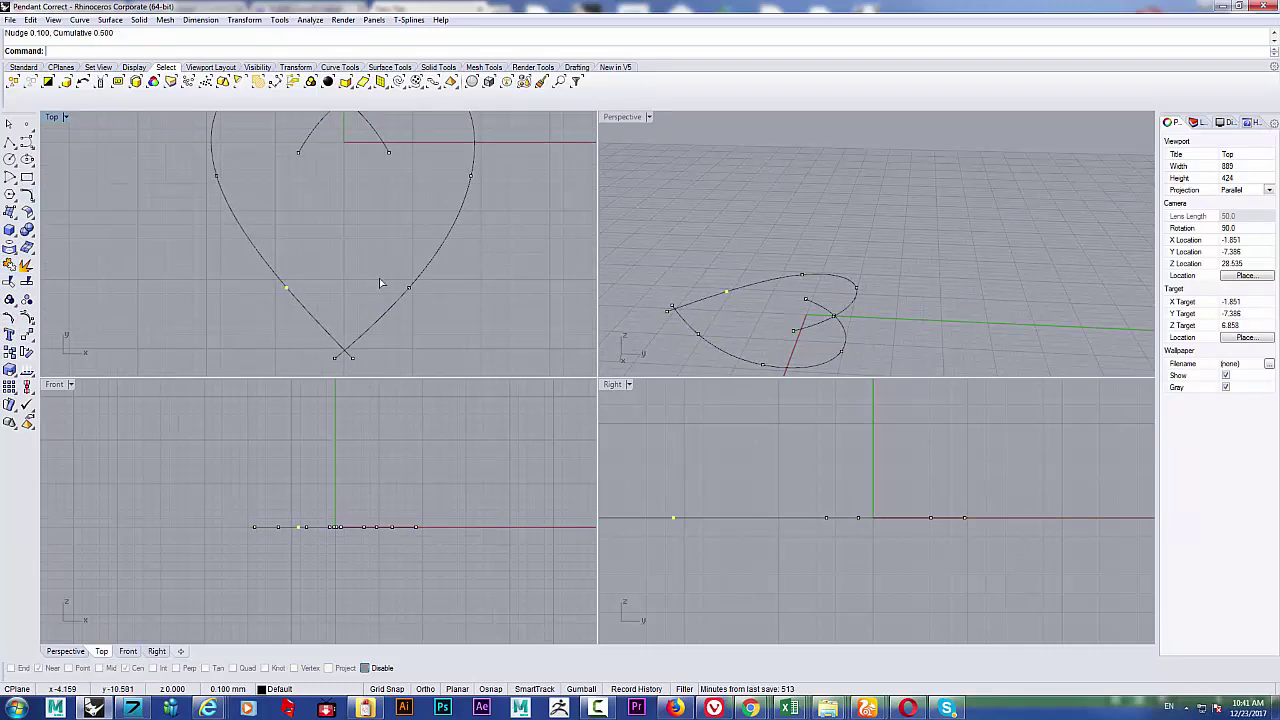
key(alt+Right)
key(alt+Right)
key(alt+Right)
key(alt+Right)
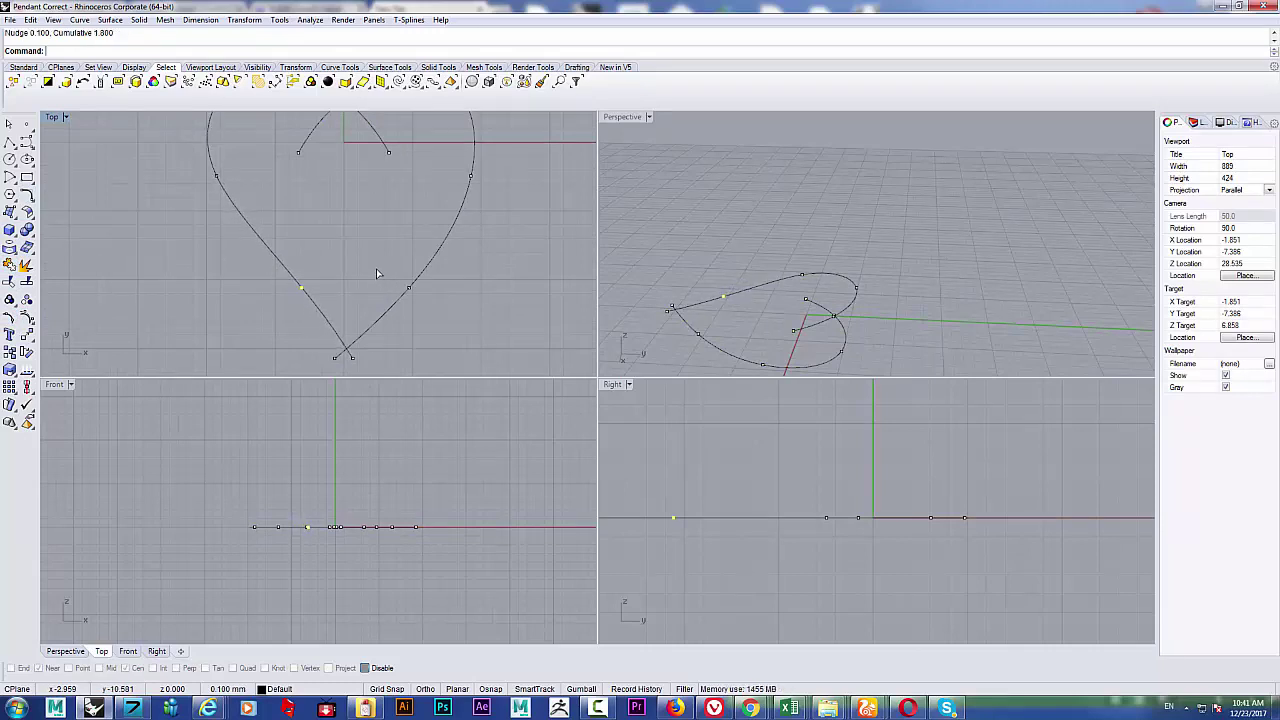
scroll(376, 268, down, 3)
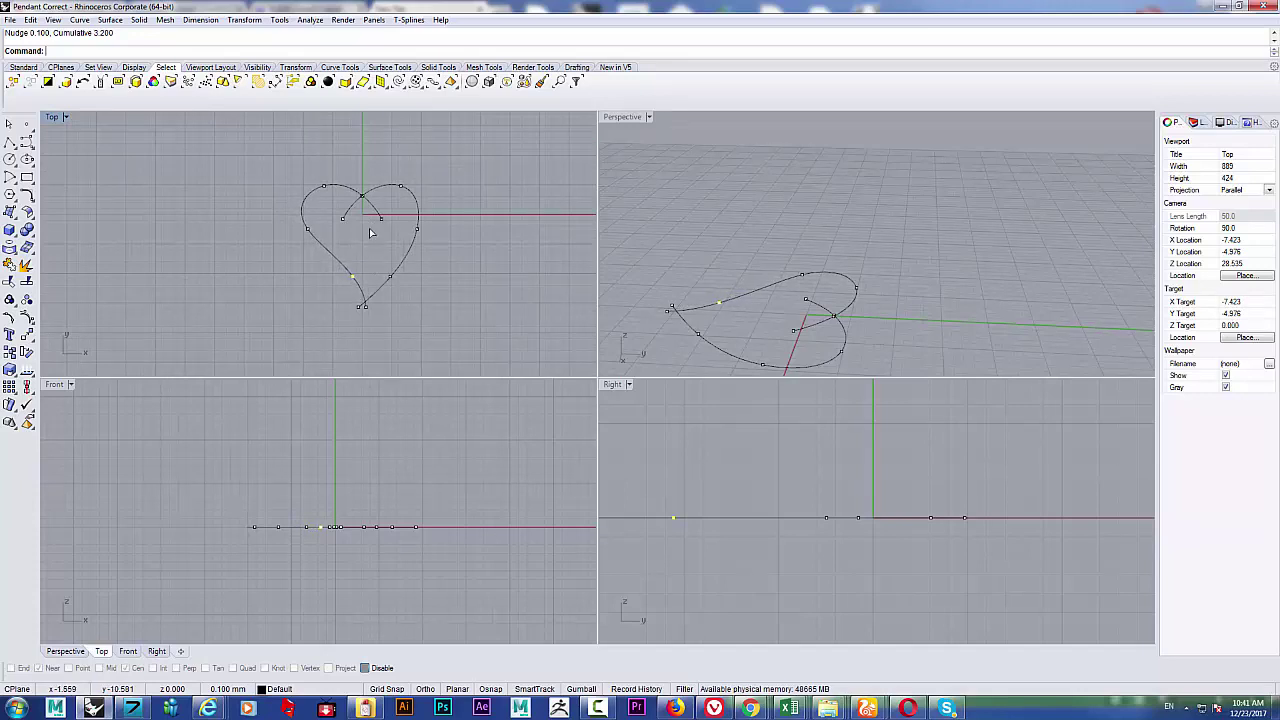
key(alt+Right)
scroll(372, 225, up, 3)
scroll(360, 190, down, 4)
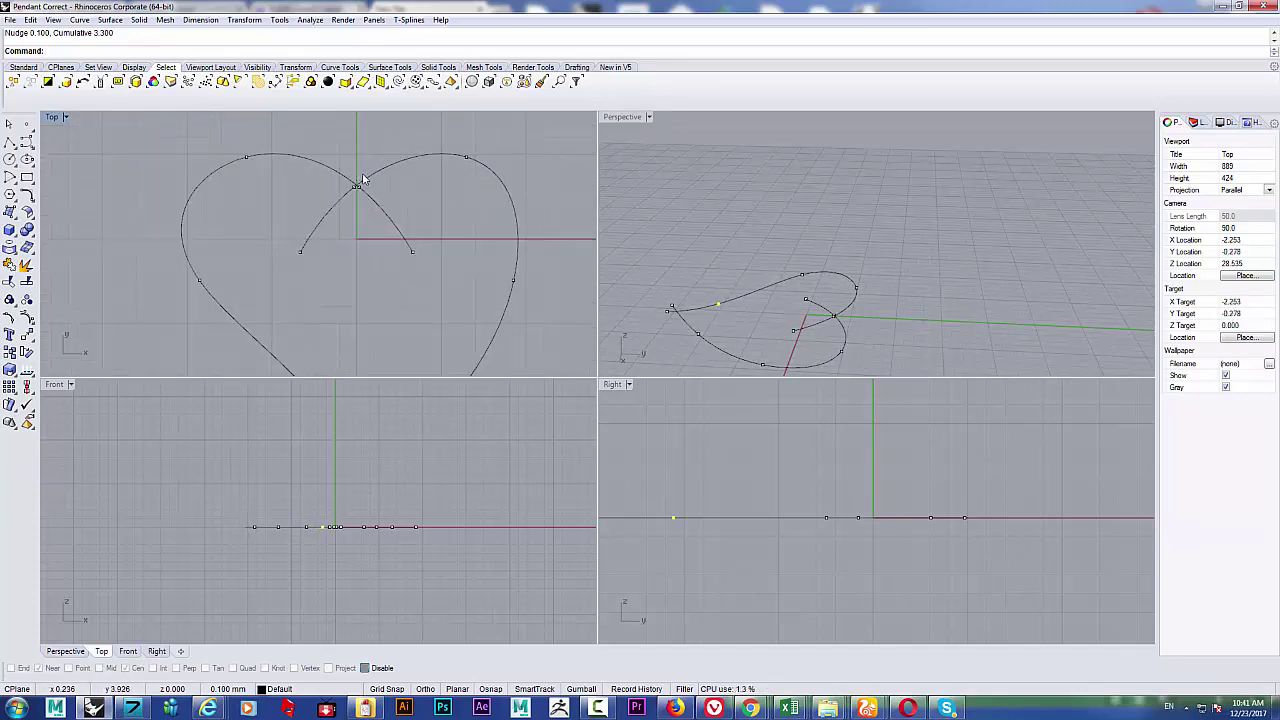
Step: Turn off the edit points and select both whole heart curves
scroll(374, 206, up, 2)
drag(378, 233, 406, 300)
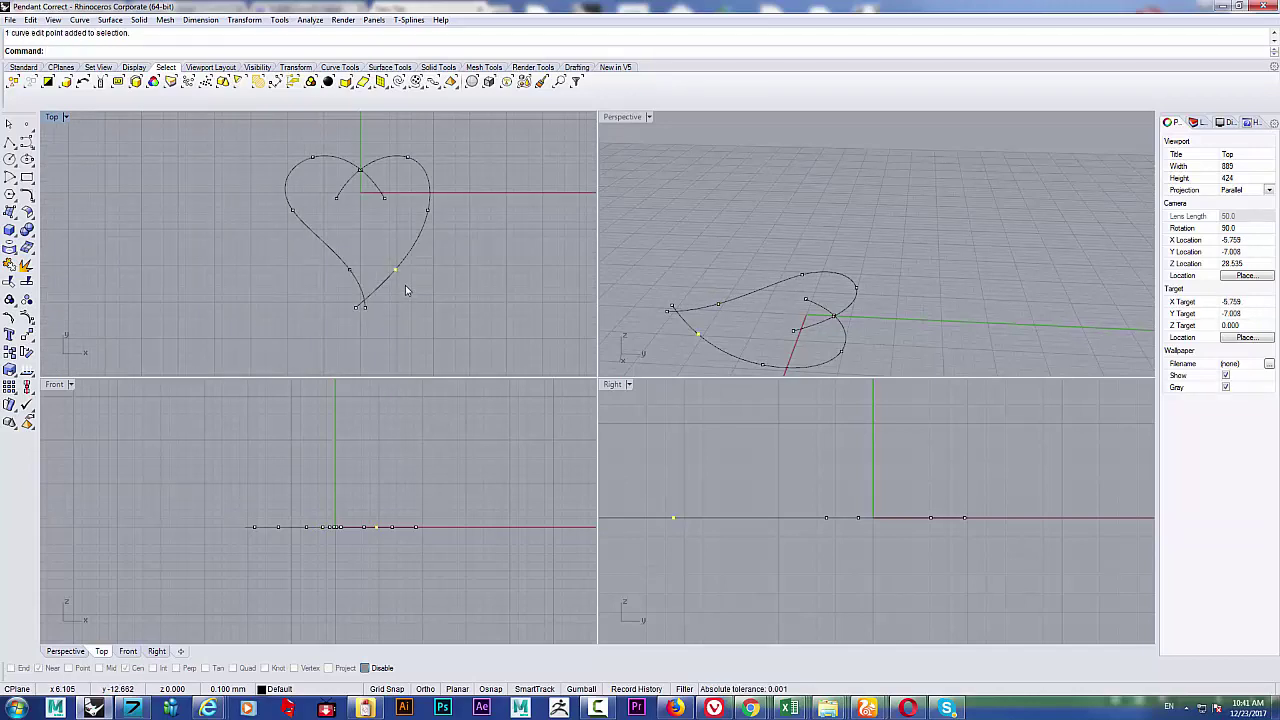
key(ctrl+a)
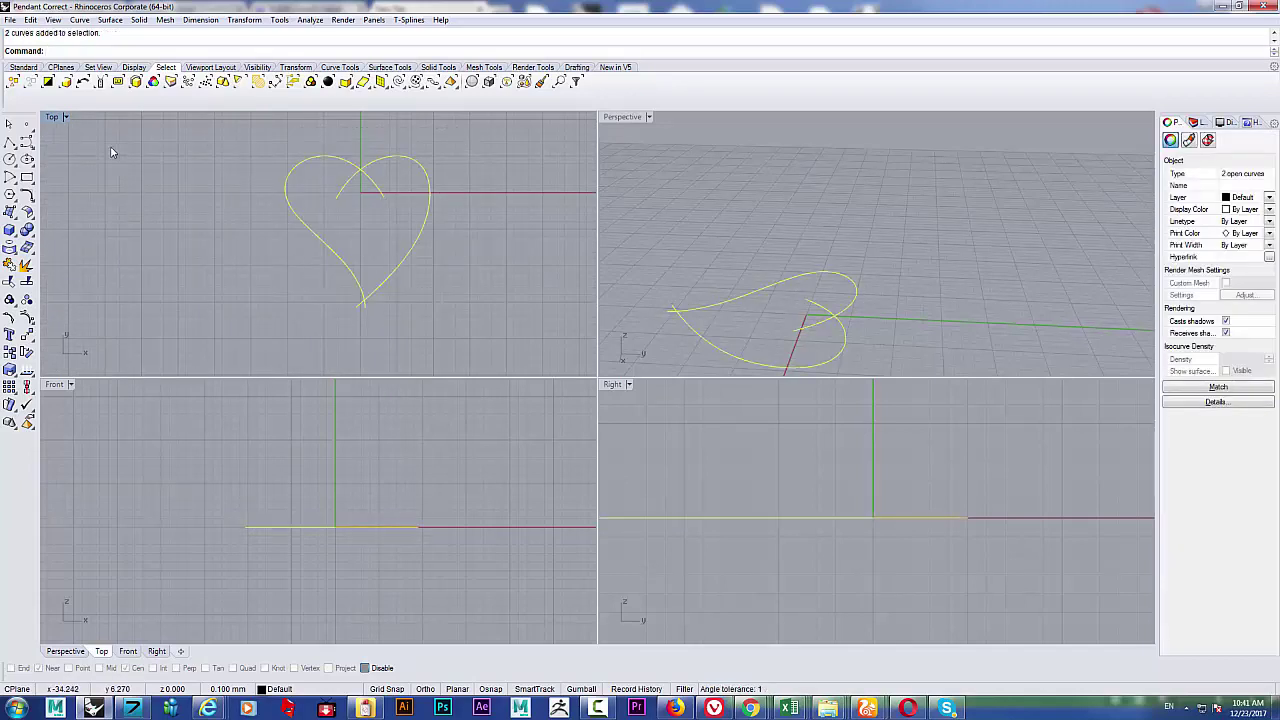
text(pl)
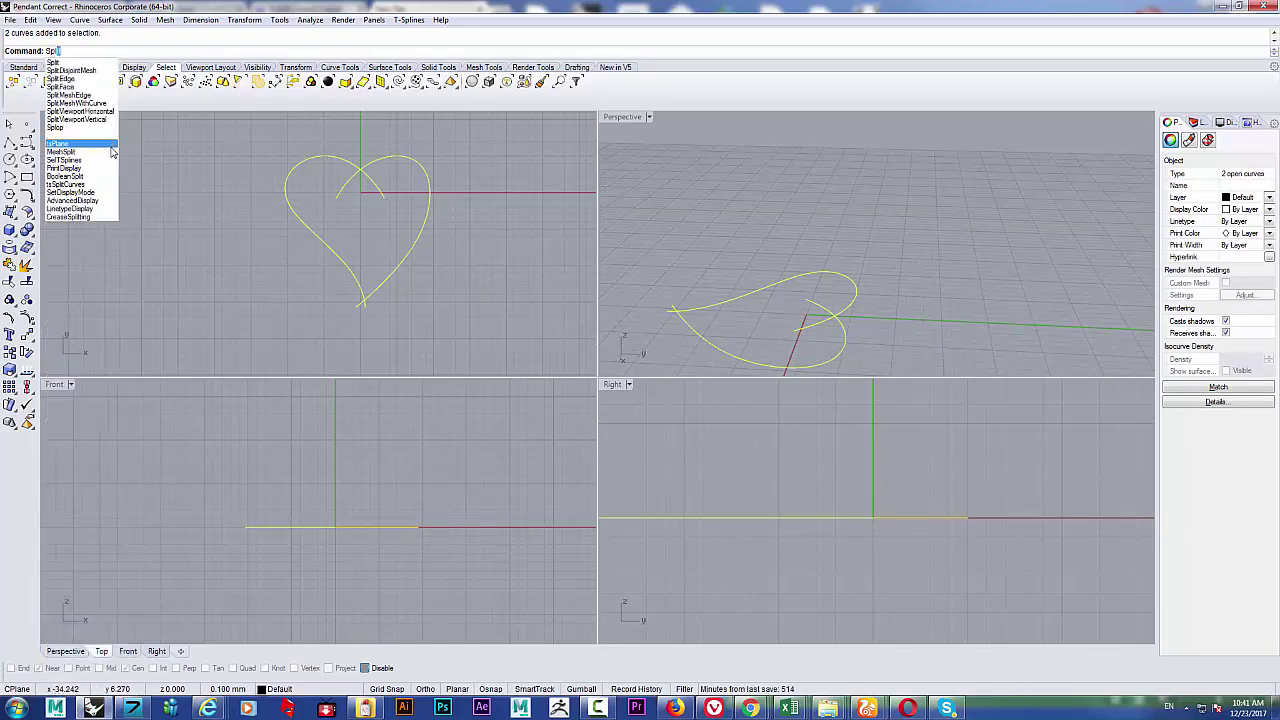
key(Return)
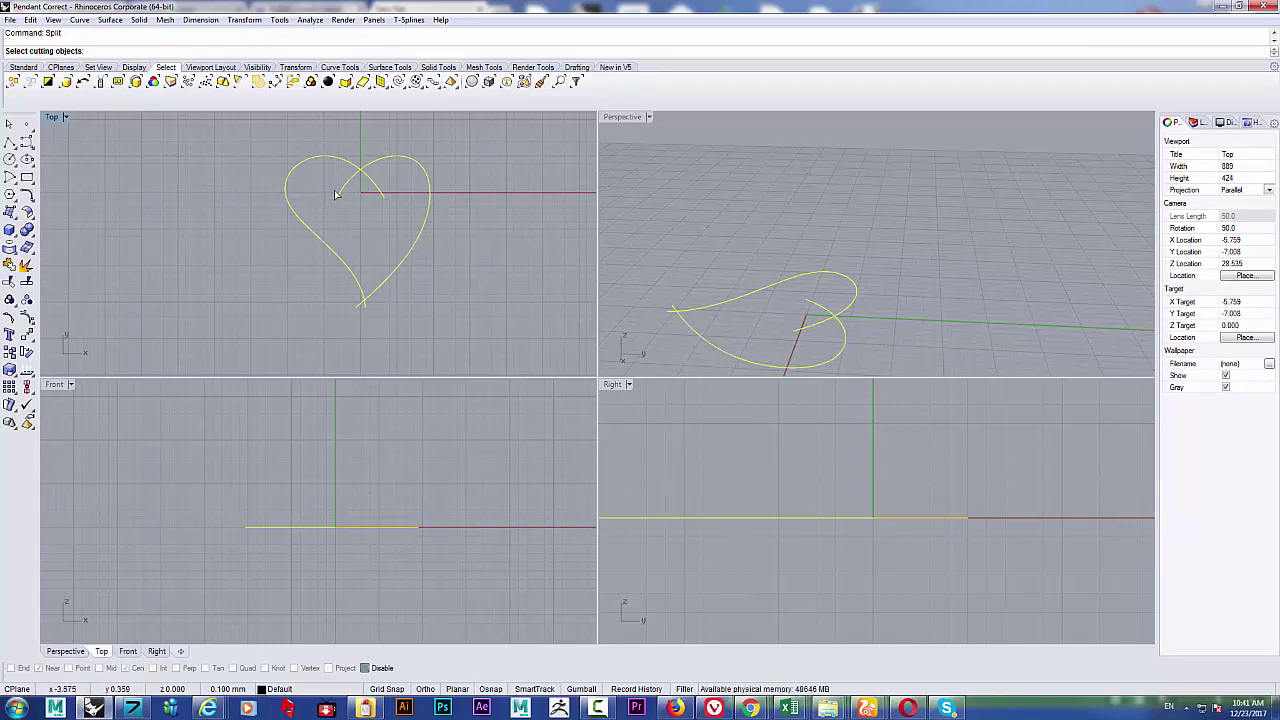
key(Escape)
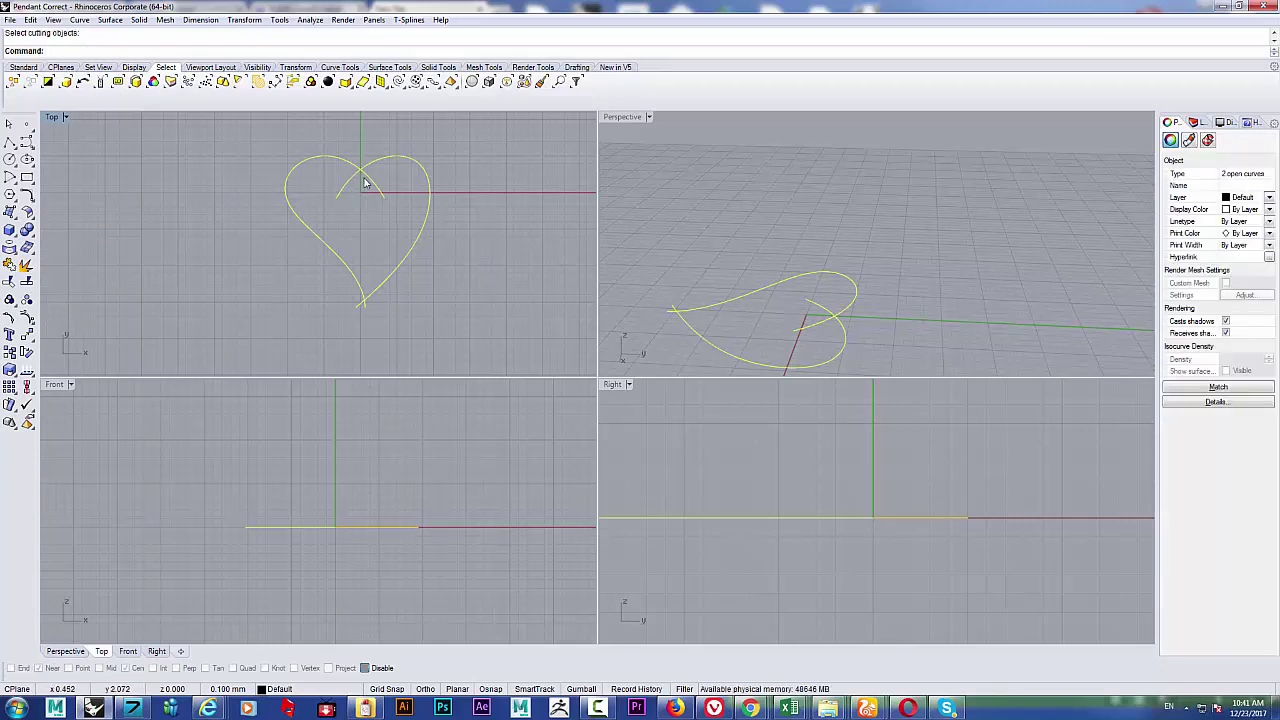
Step: Trim the overlapping curve ends at the heart's upper notch and lower tip, using both curves as cutting objects
text(tr)
key(Return)
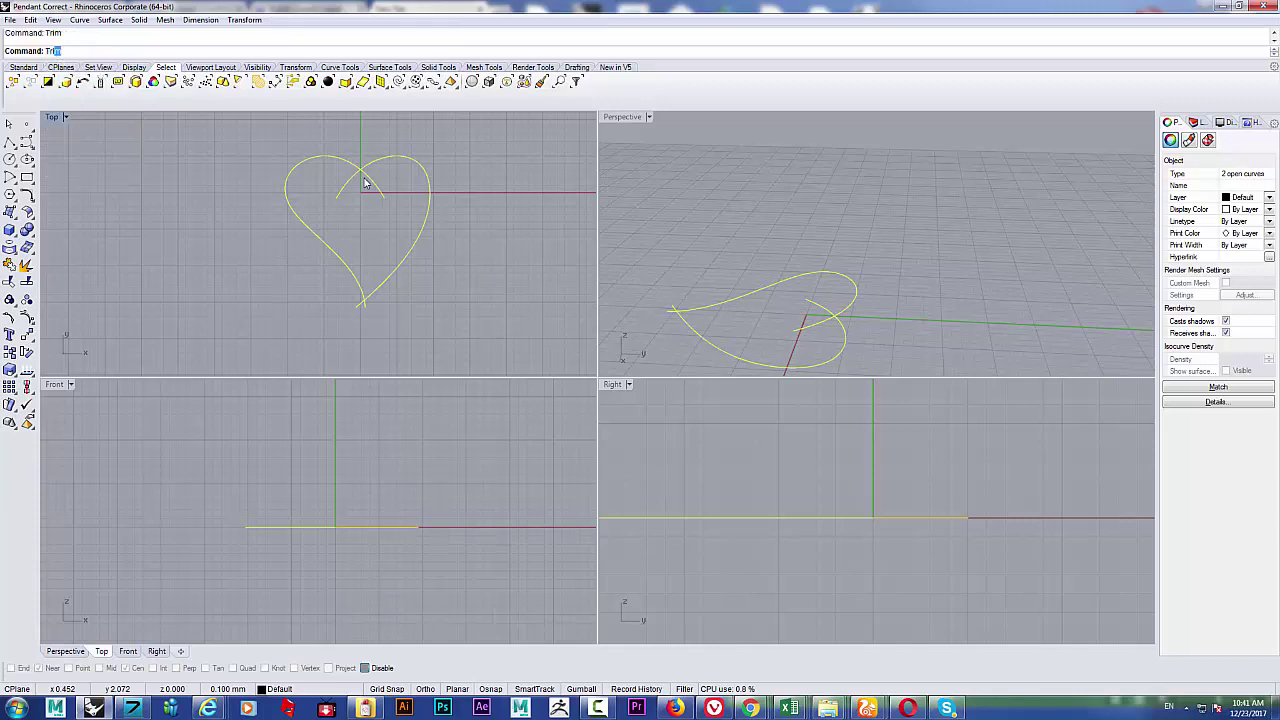
click(365, 181)
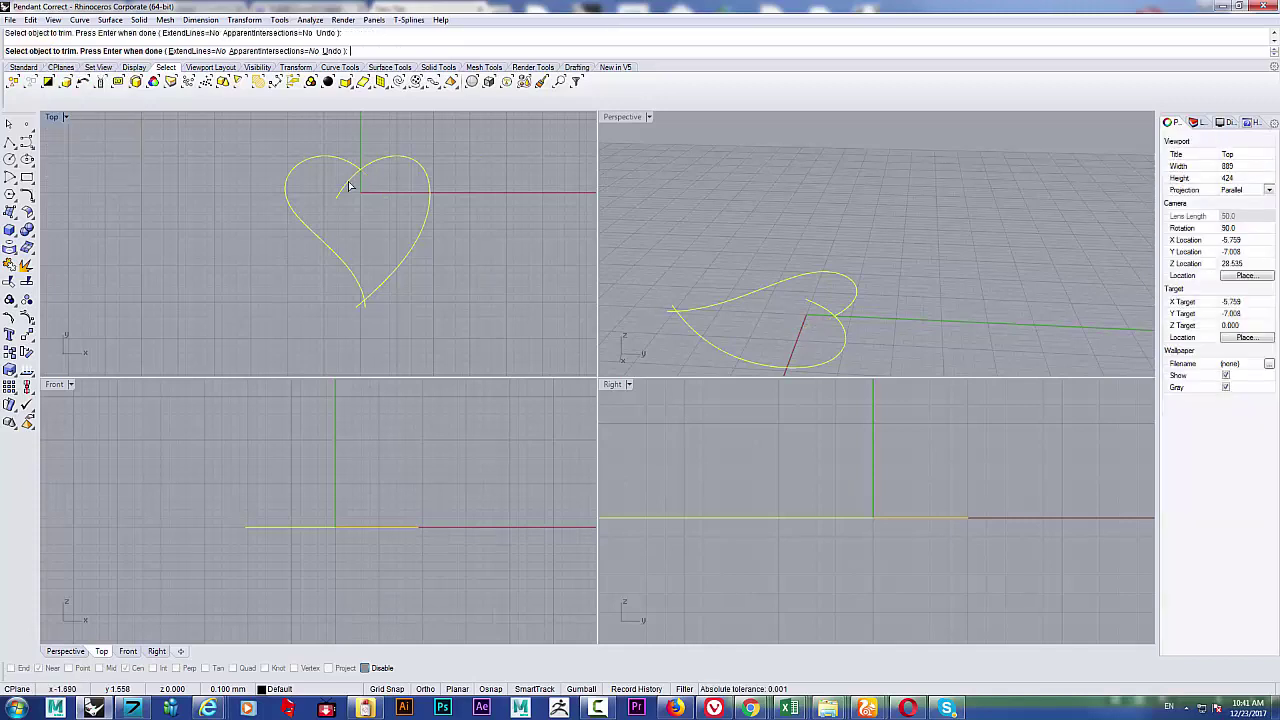
scroll(360, 315, up, 4)
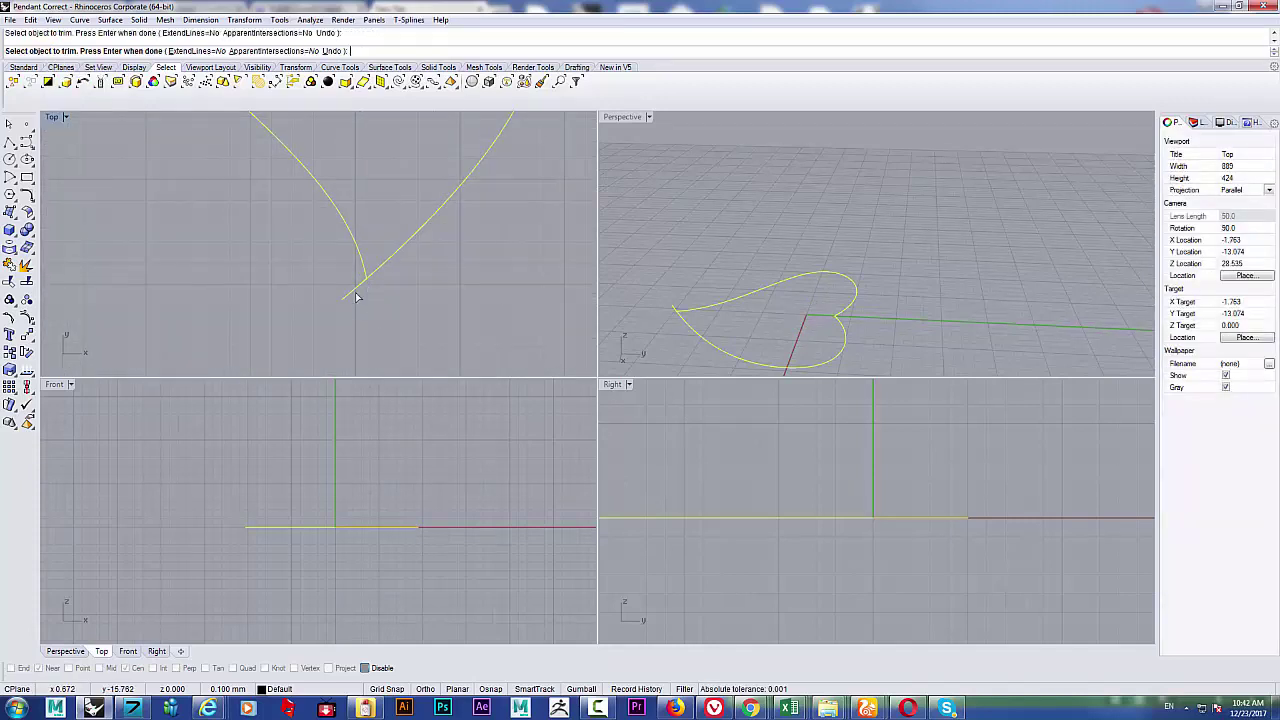
scroll(356, 297, down, 5)
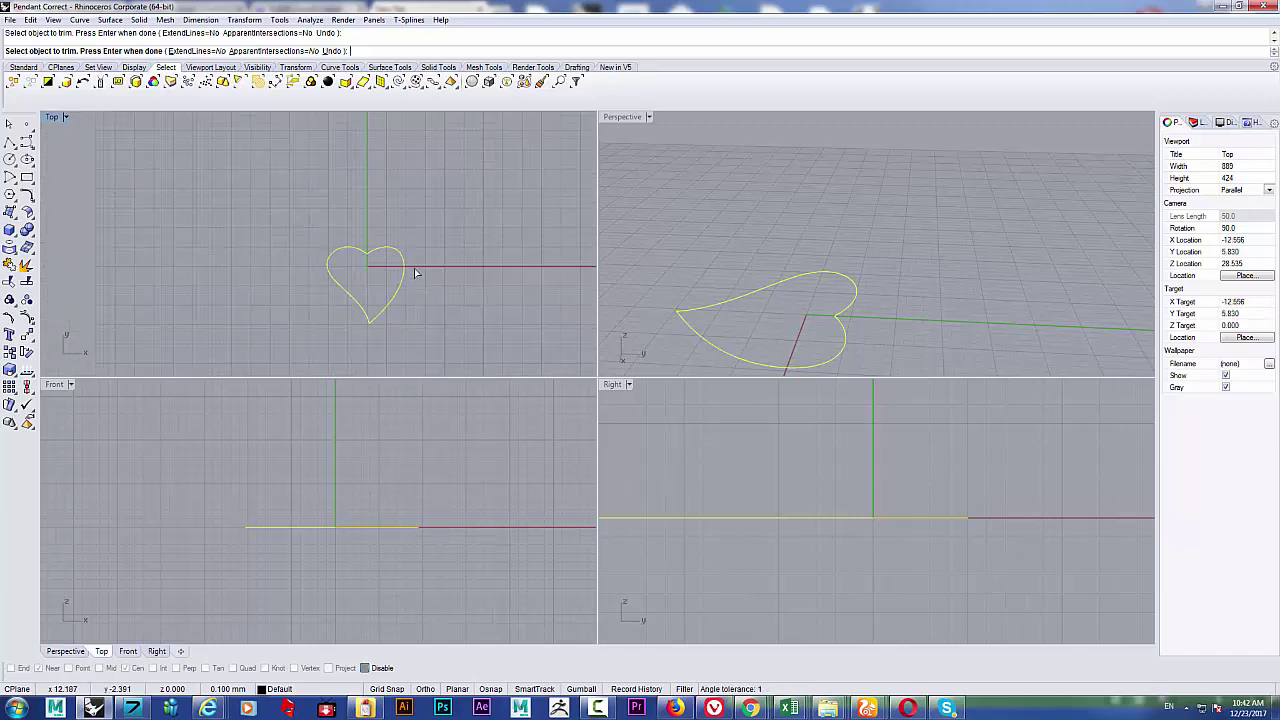
right_click(416, 254)
Step: Start a control point curve and enable object snapping, adding the End, Point and Mid snaps
key(ctrl+a)
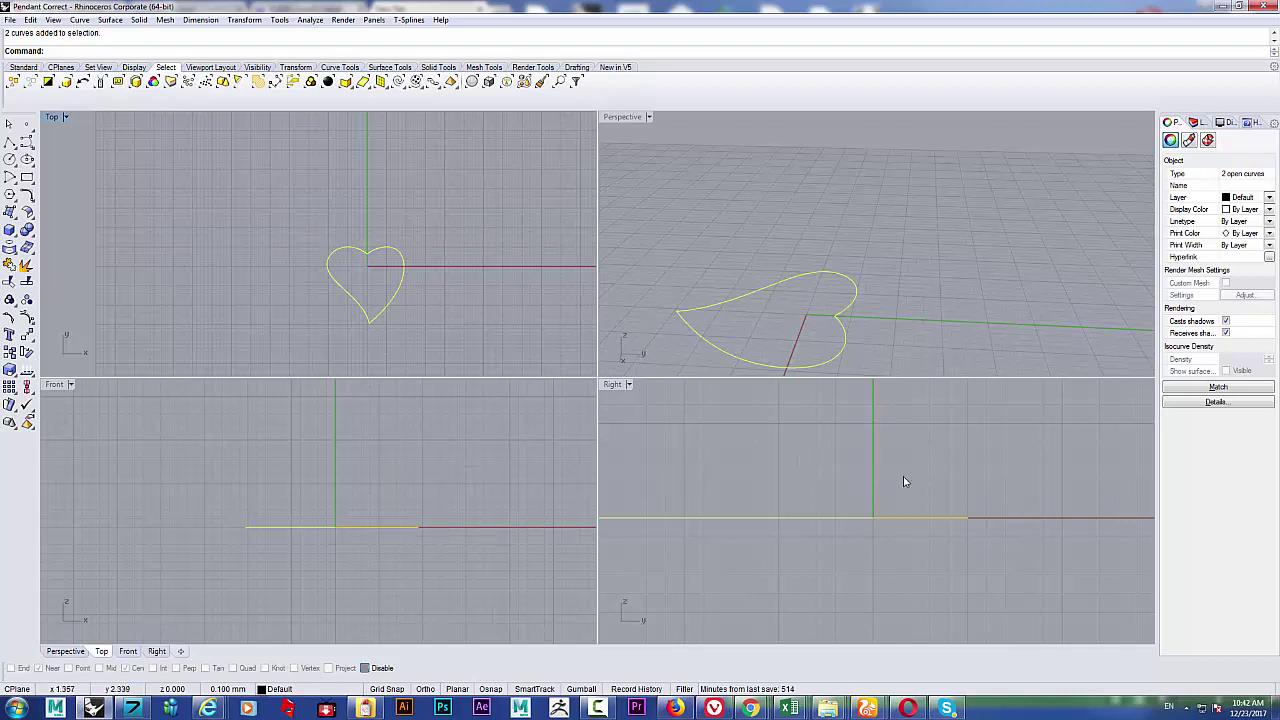
scroll(905, 480, up, 3)
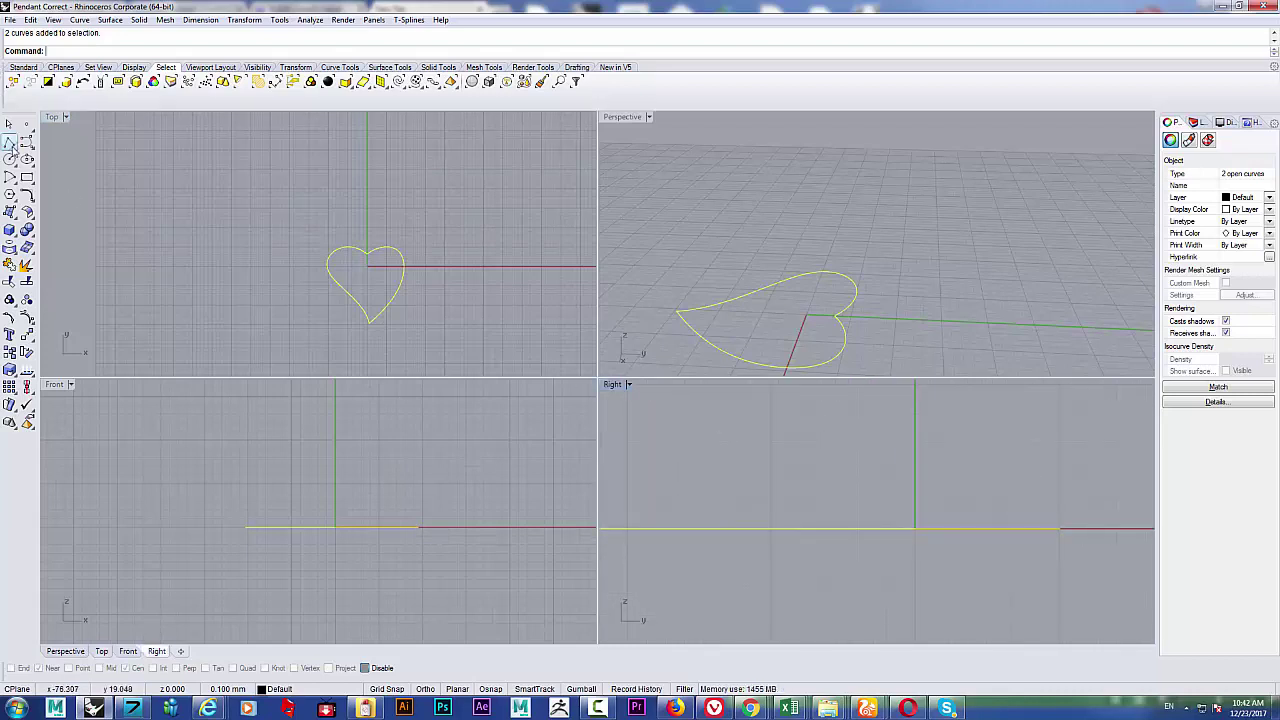
click(26, 142)
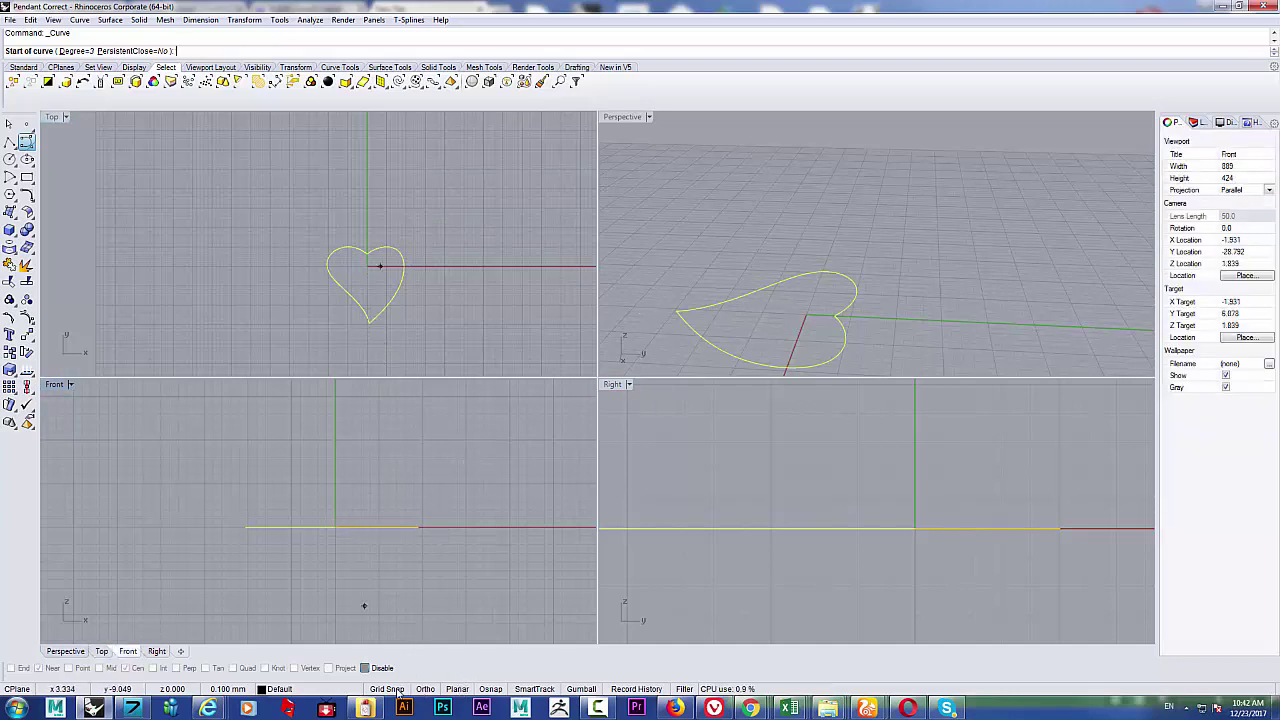
click(488, 687)
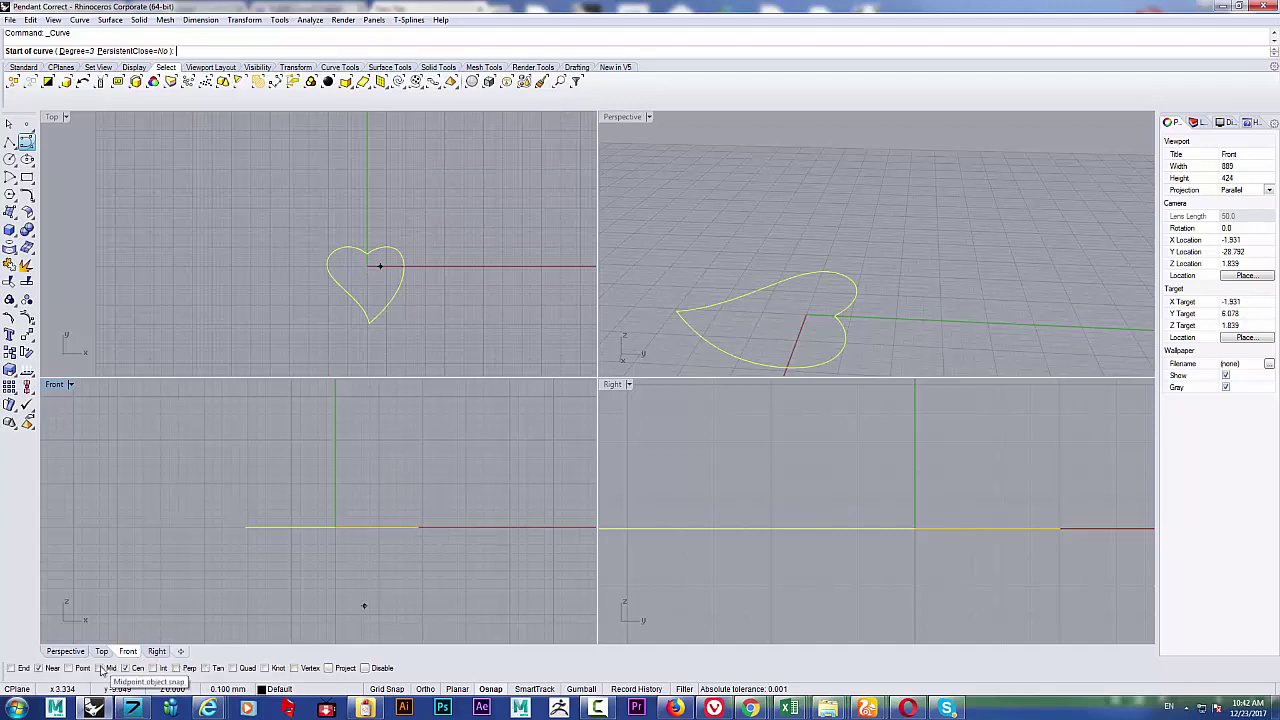
click(107, 668)
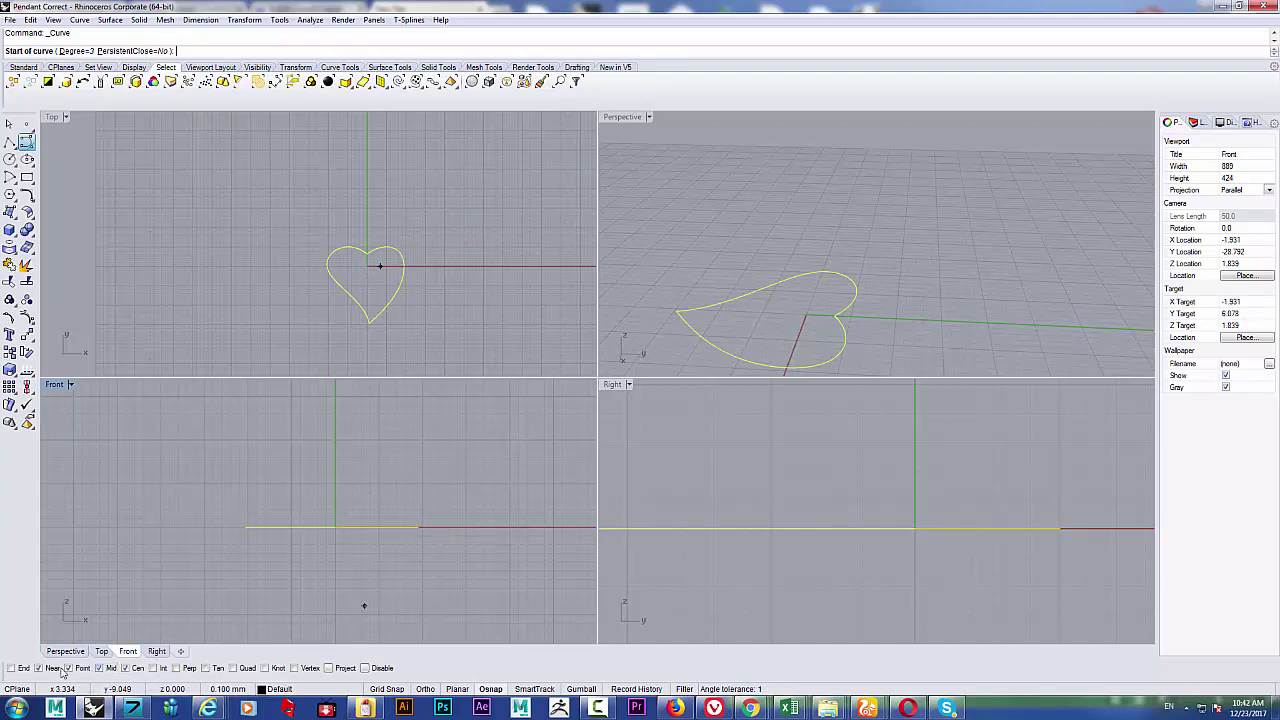
click(12, 668)
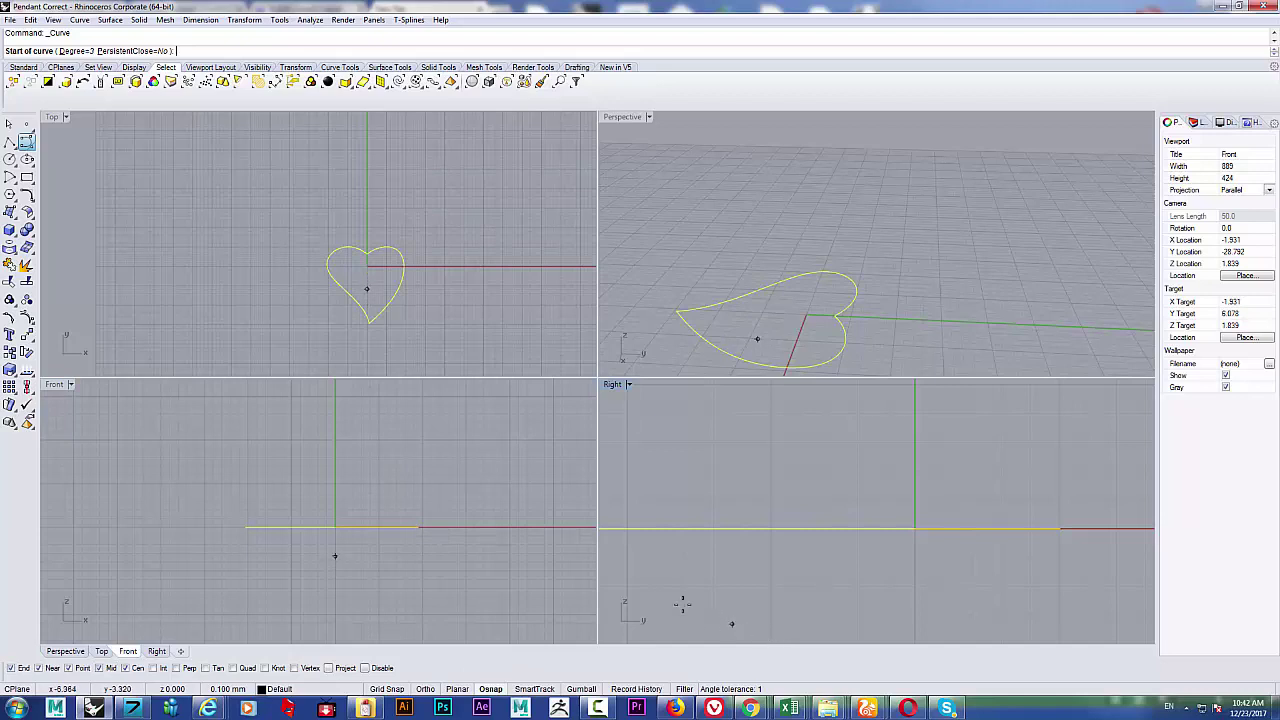
Step: Draw an arched control point curve from the heart's lower tip to its upper notch, raised above the outline in the Right view
click(371, 324)
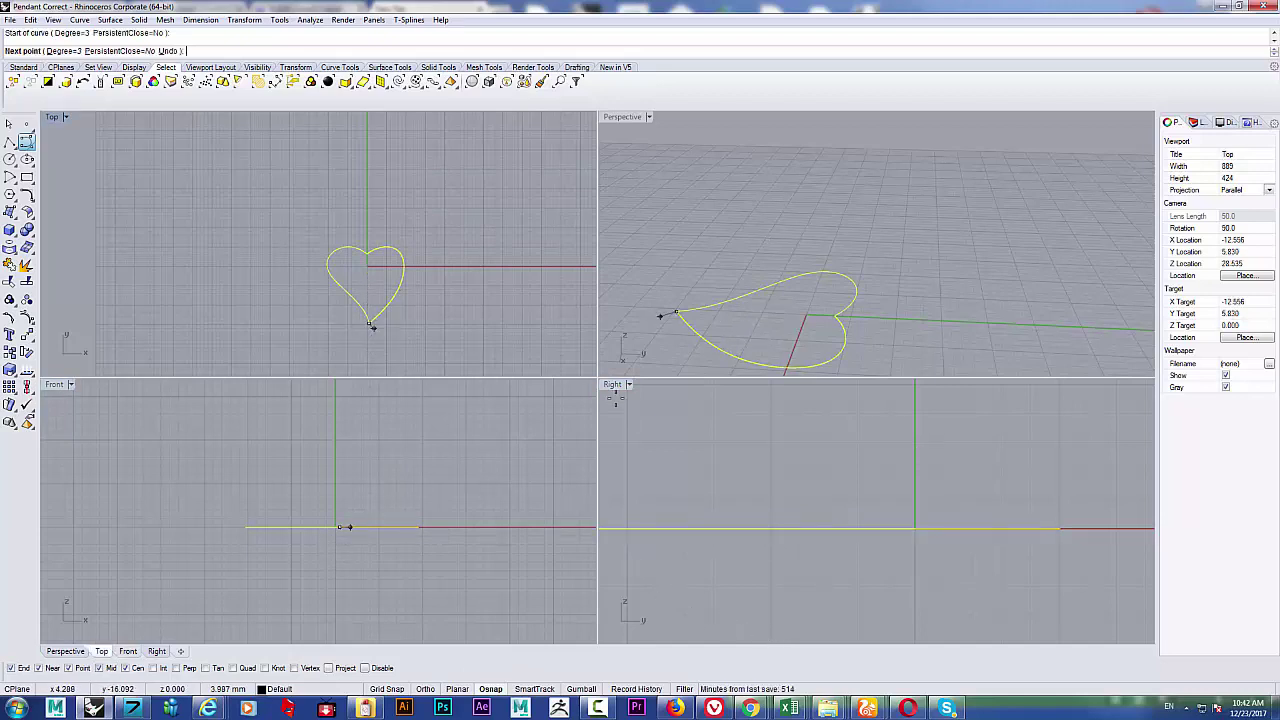
scroll(789, 474, down, 2)
mouse_move(749, 483)
right_down()
mouse_move(909, 474)
mouse_move(771, 488)
right_up()
click(826, 482)
click(815, 491)
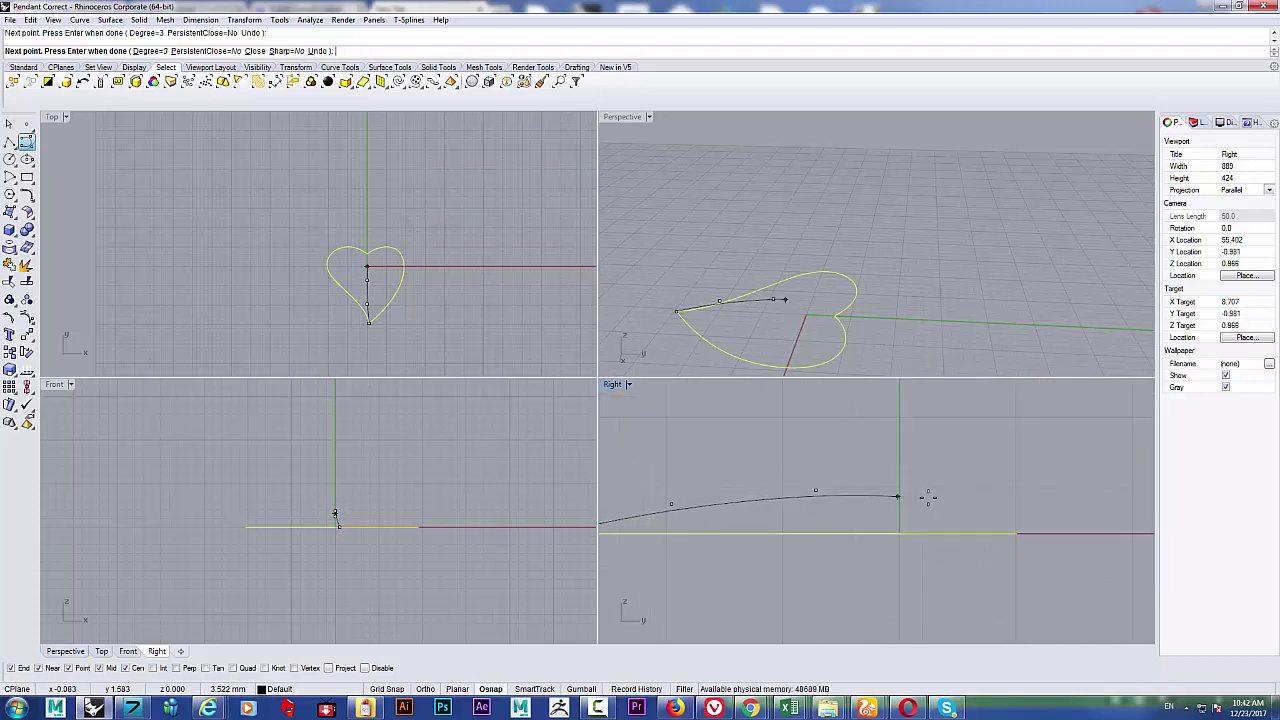
click(956, 497)
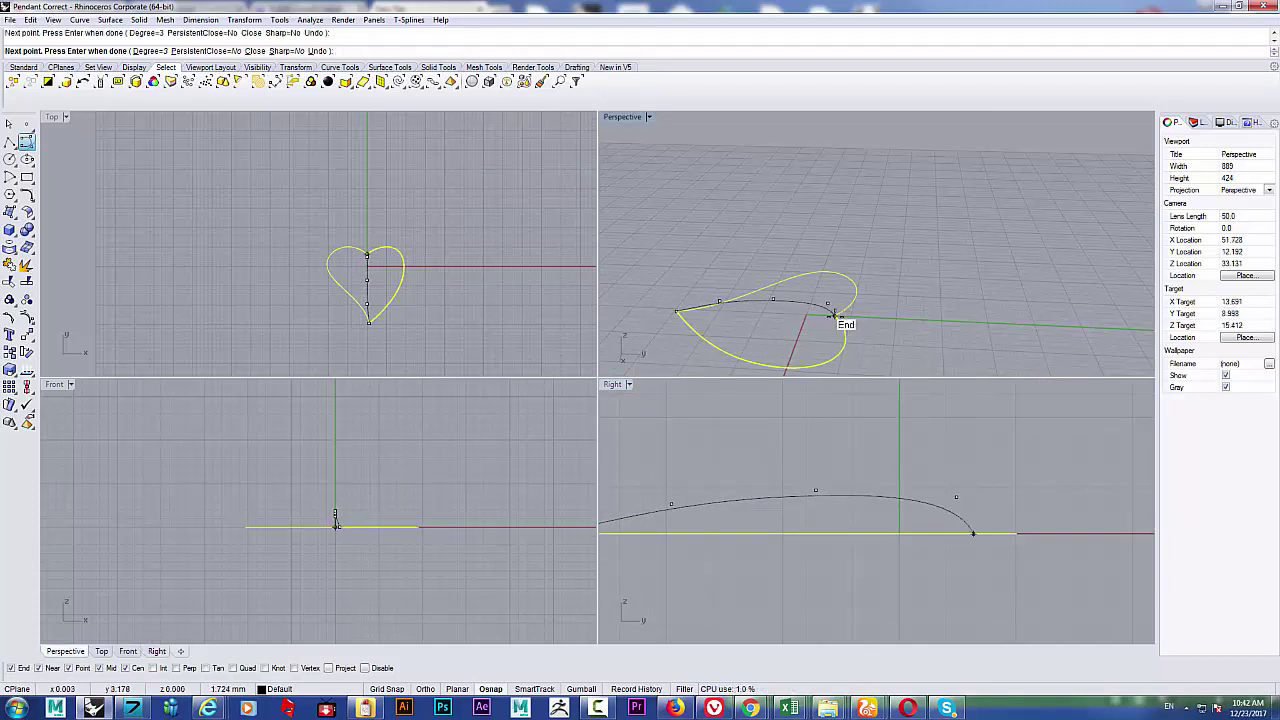
click(835, 316)
key(Return)
Step: Draw a control point curve in the Perspective view from the heart's left edge, over the middle of the arched curve, to its right edge
right_drag(838, 322, 892, 337)
shift+right_drag(838, 256, 745, 278)
right_click(689, 256)
scroll(681, 263, up, 4)
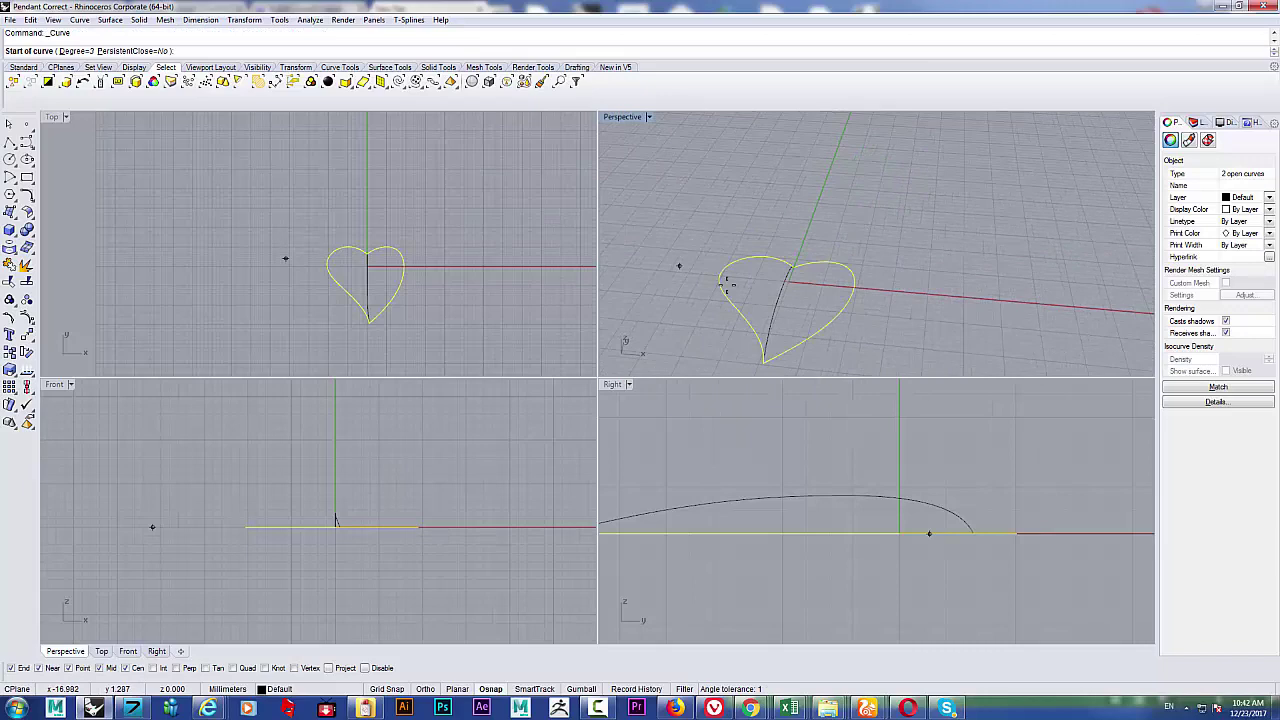
click(727, 290)
click(805, 288)
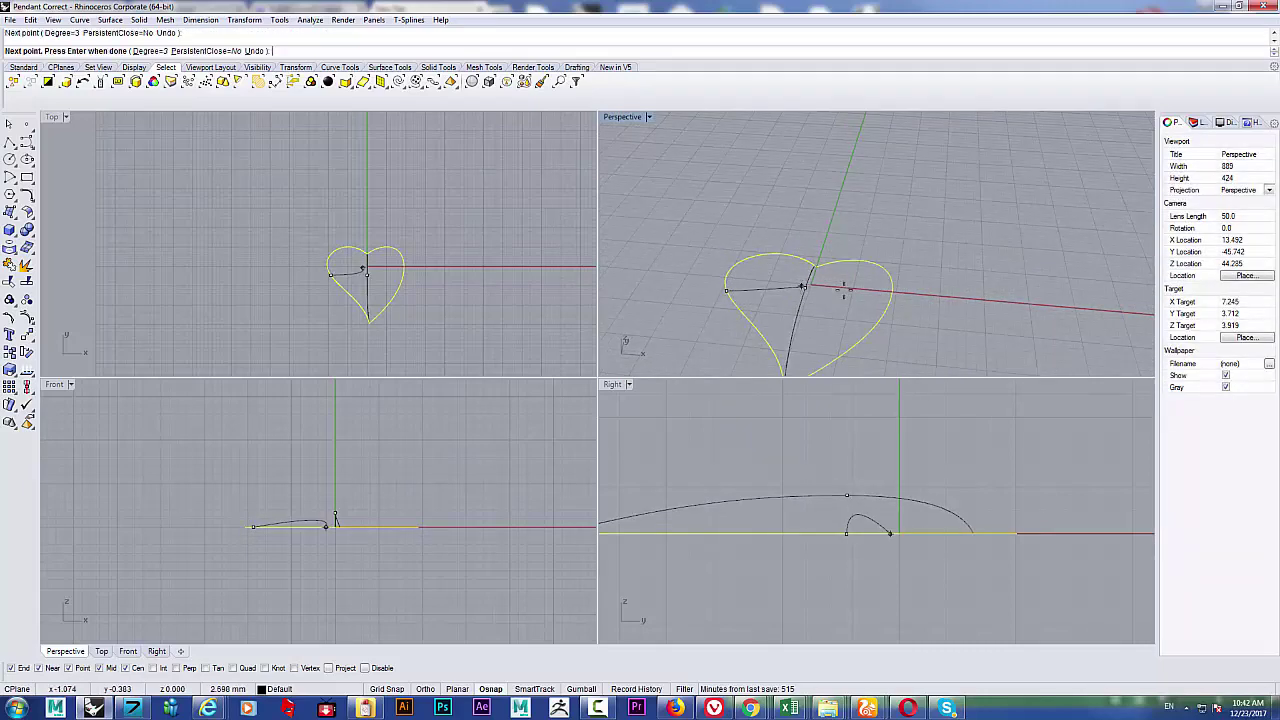
click(880, 318)
right_click(920, 297)
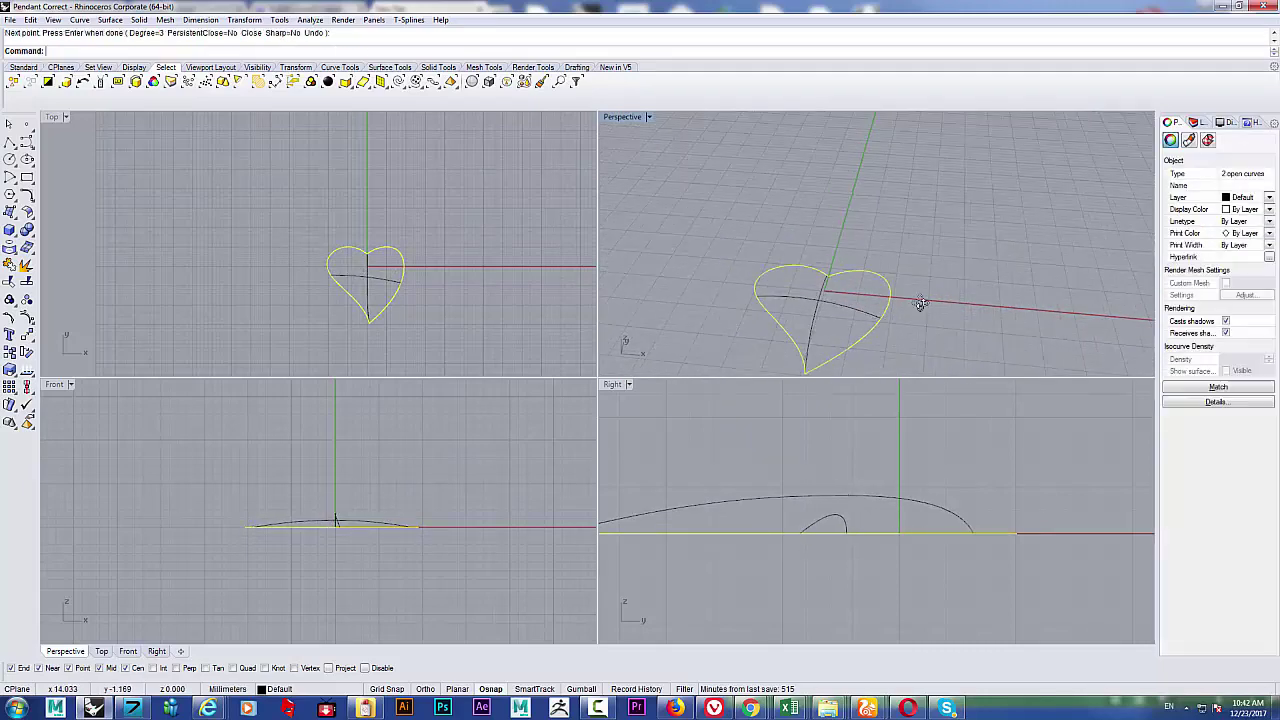
Step: Turn on edit points for the side-to-side cross curve and raise its middle point towards the arched curve in the Right view
right_drag(920, 297, 809, 274)
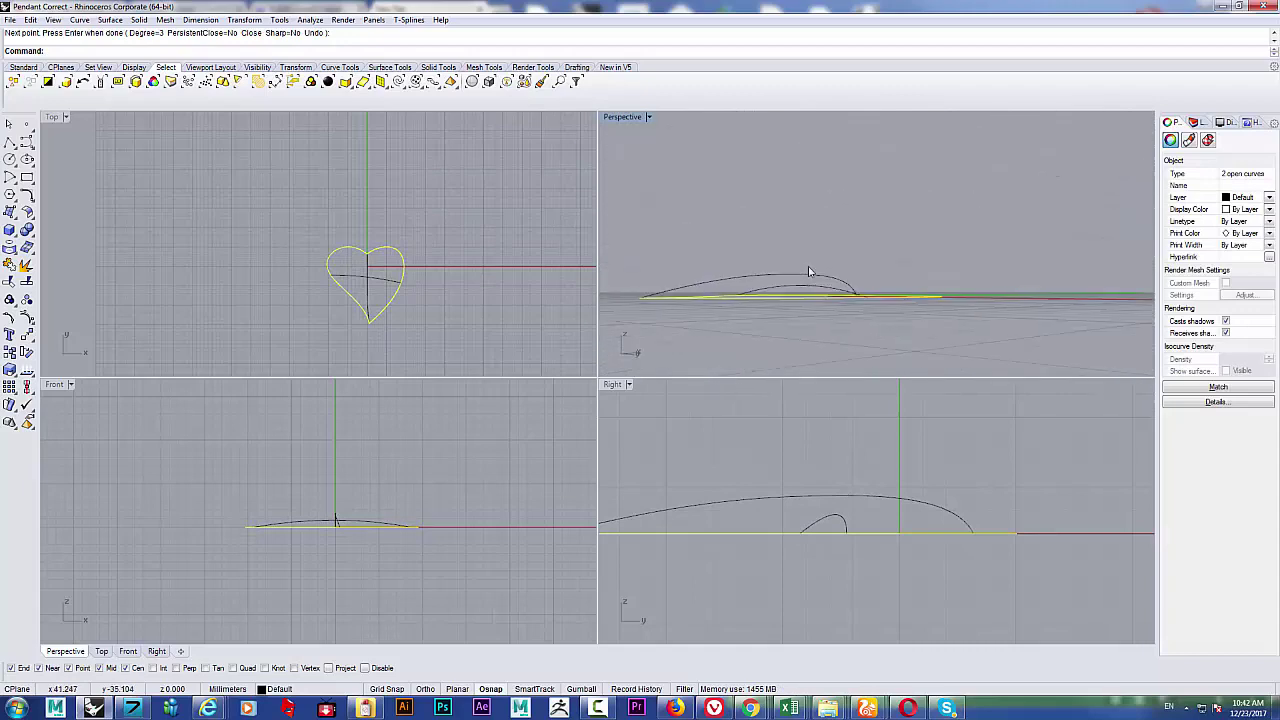
scroll(820, 300, up, 4)
click(835, 323)
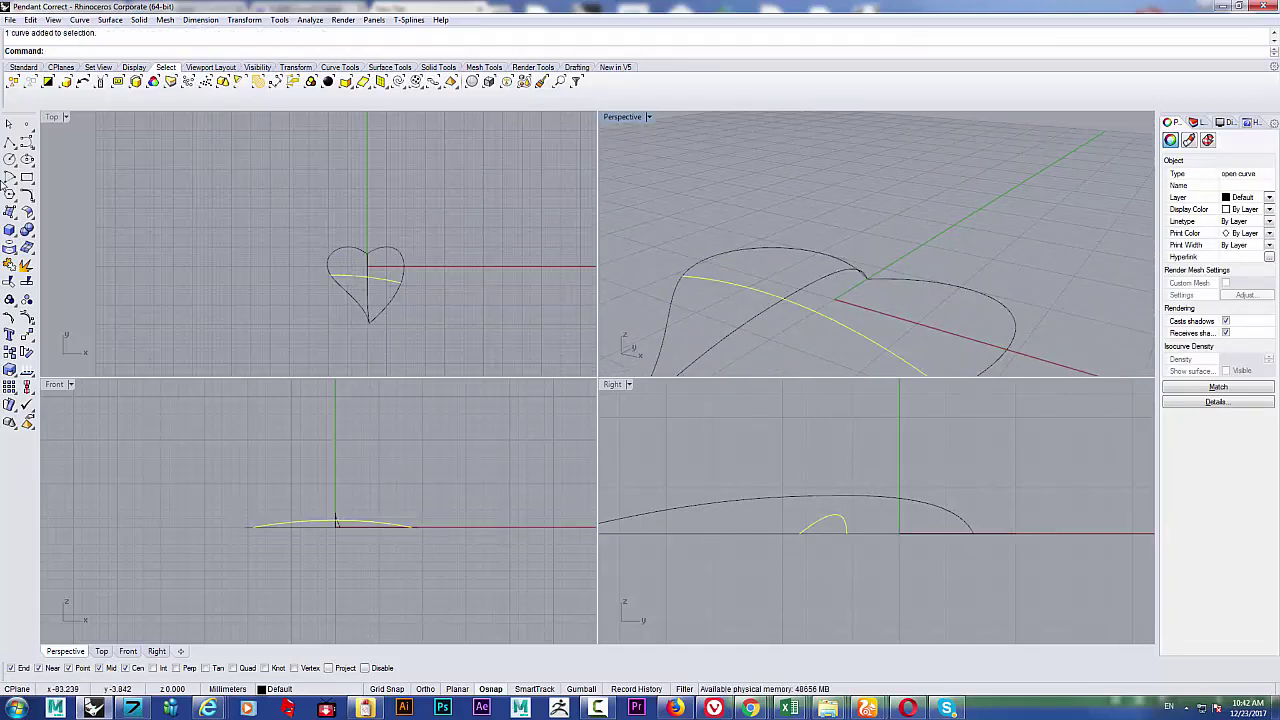
click(8, 319)
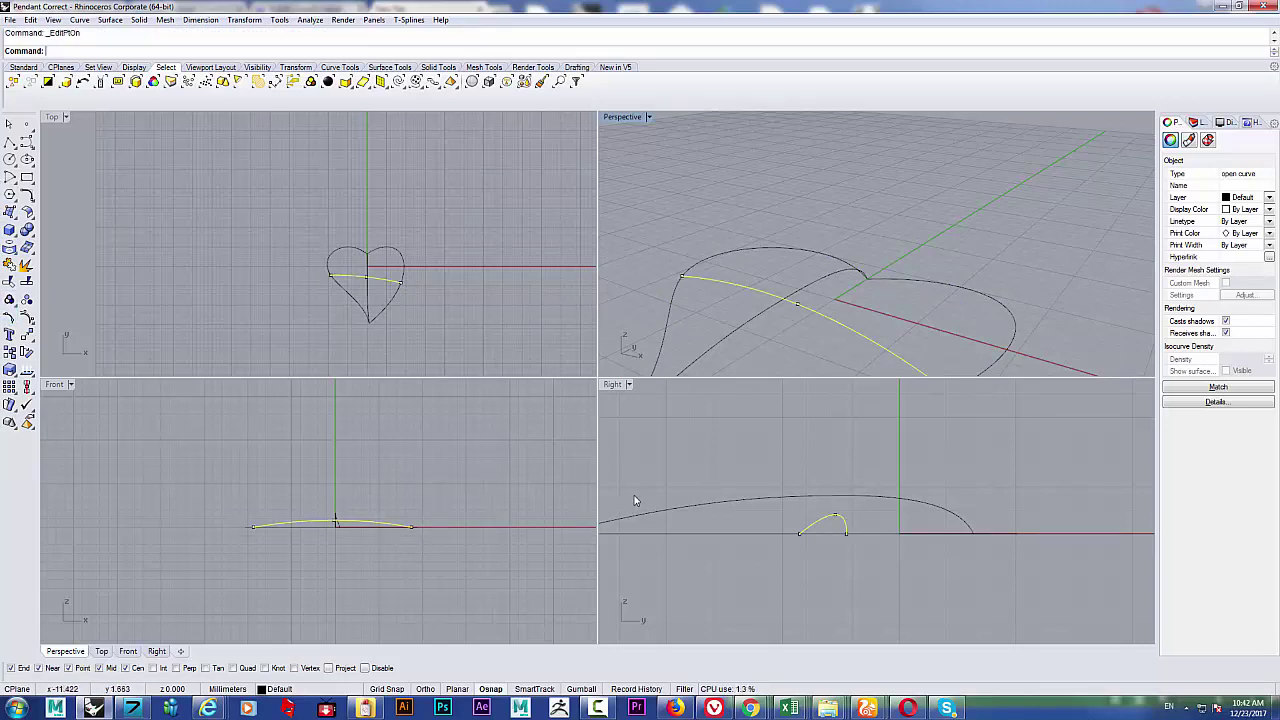
click(835, 516)
scroll(836, 517, up, 3)
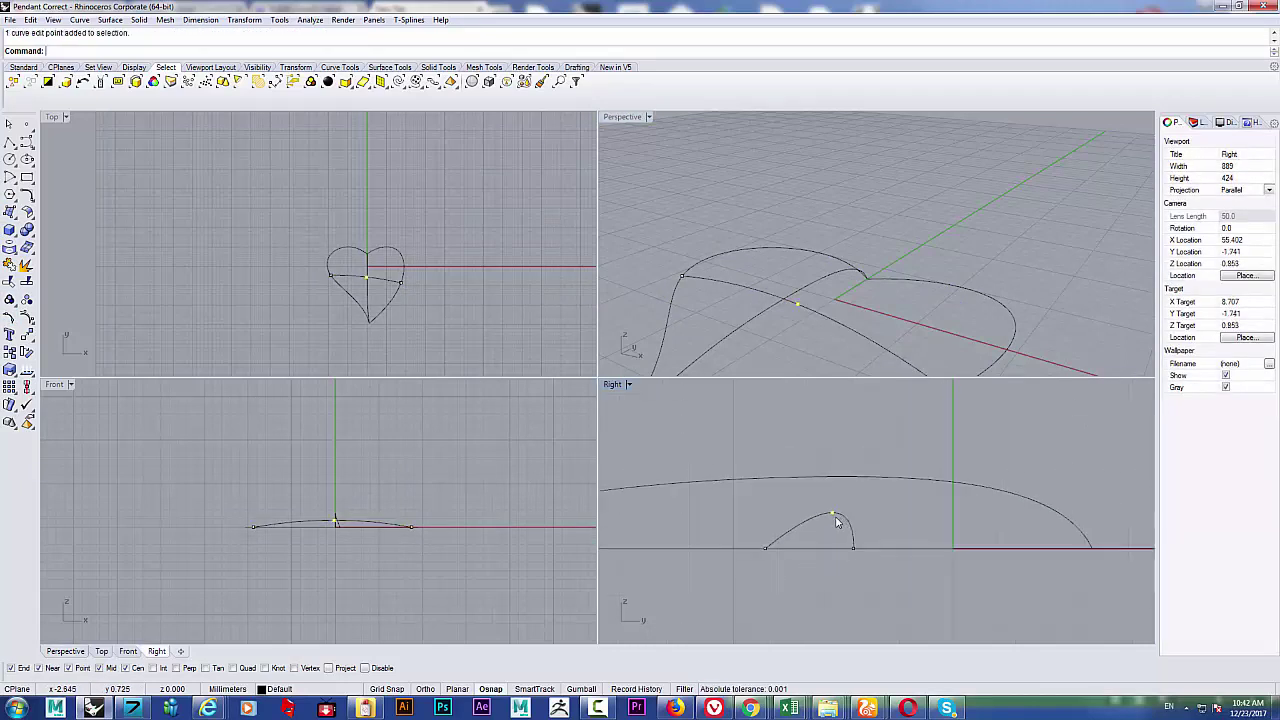
drag(835, 516, 832, 488)
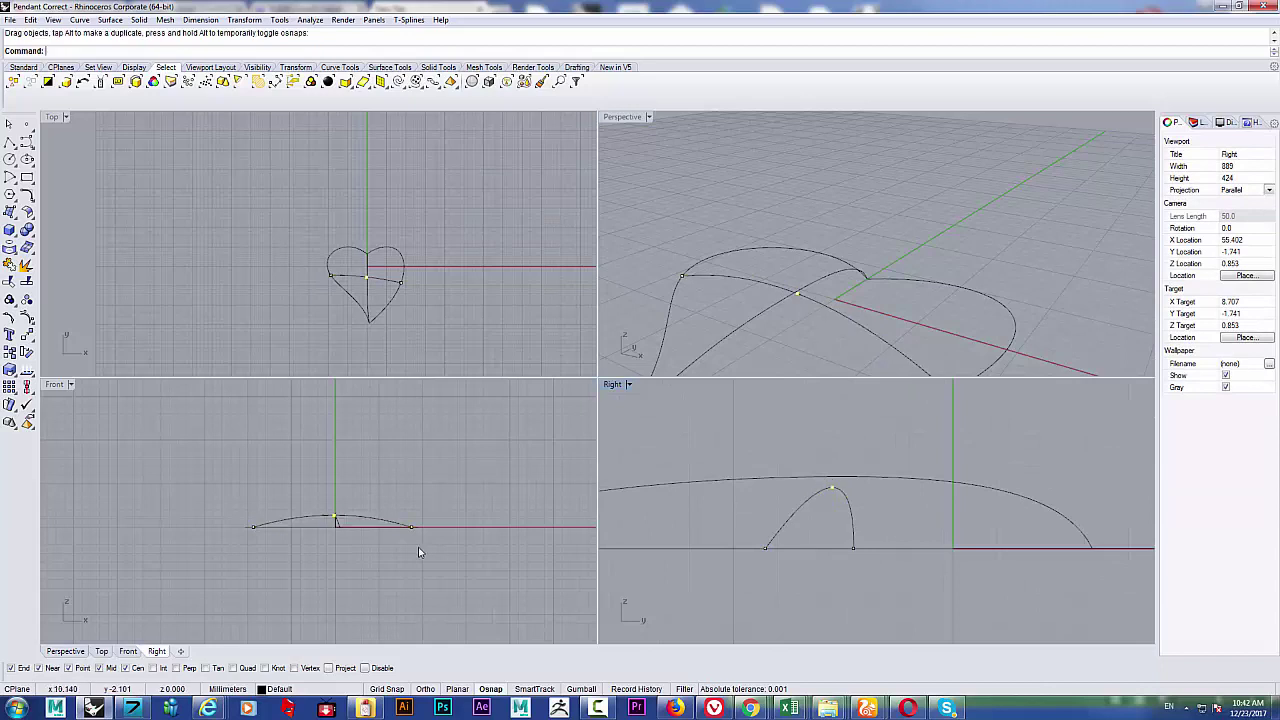
Step: Nudge the cross curve's middle edit point up in 0.1 mm increments and centre it over the vertical axis in the Front view
scroll(323, 523, up, 3)
scroll(323, 523, up, 5)
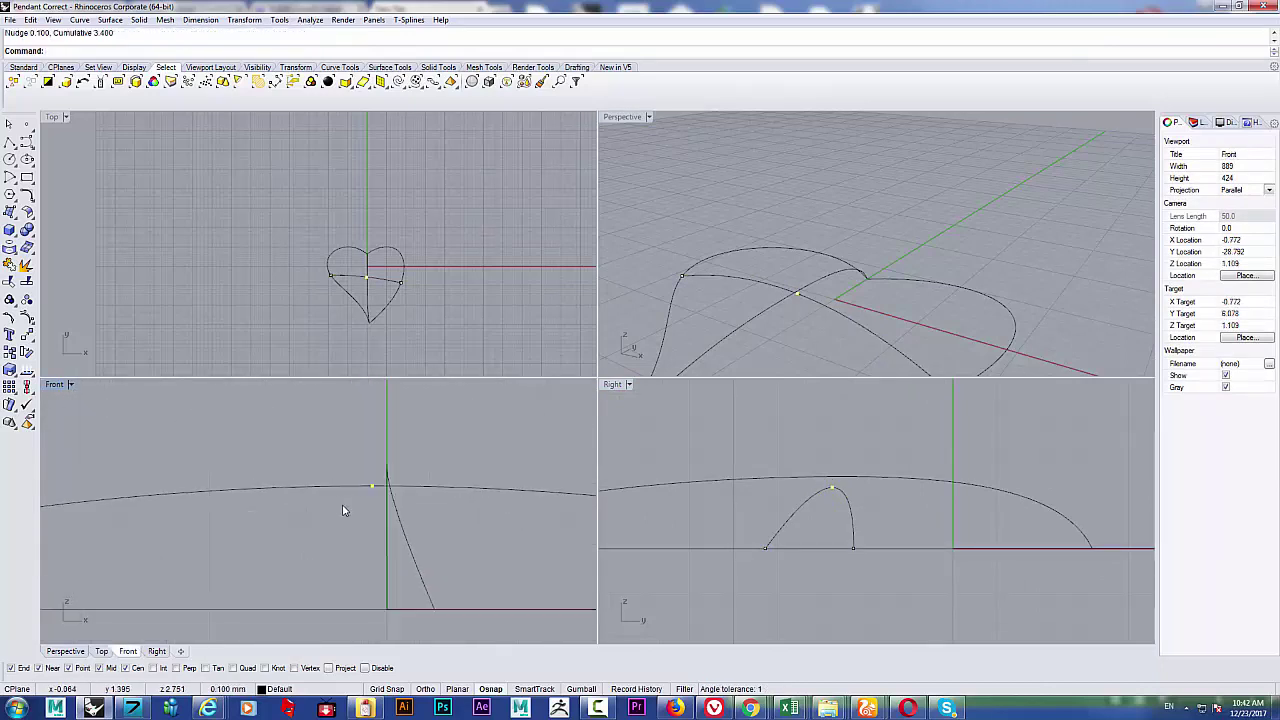
key(alt+Up)
key(alt+Up)
key(alt+Up)
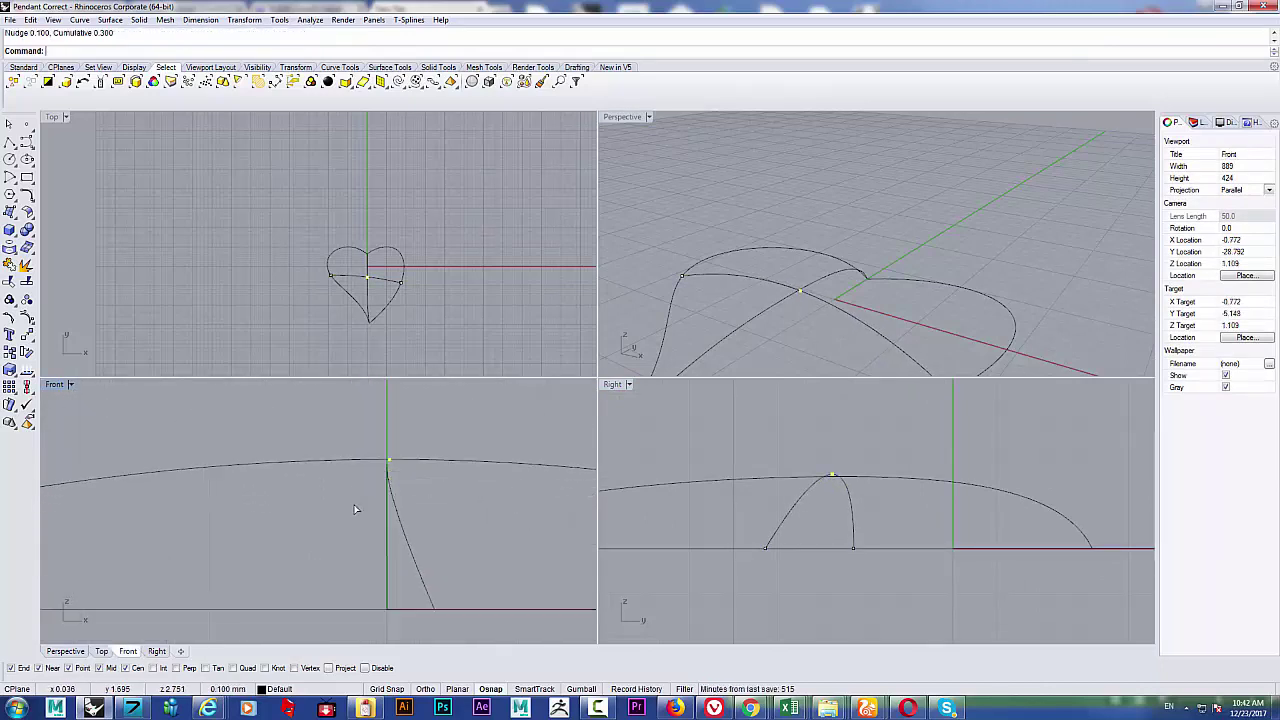
Step: Fine-nudge the middle edit point down in 0.01 mm increments onto the arched curve in the Right view, and close point editing
scroll(356, 510, down, 4)
scroll(770, 486, up, 2)
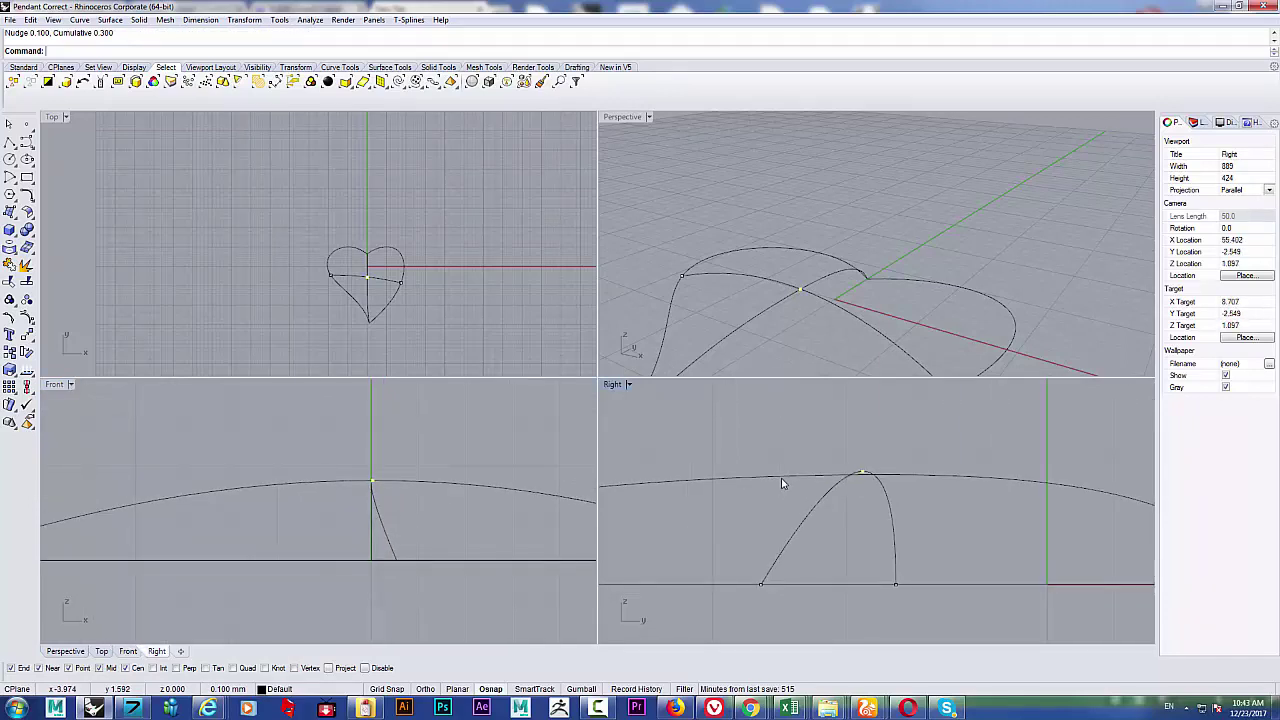
key(alt+Down)
key(alt+Down)
key(alt+Down)
key(alt+Down)
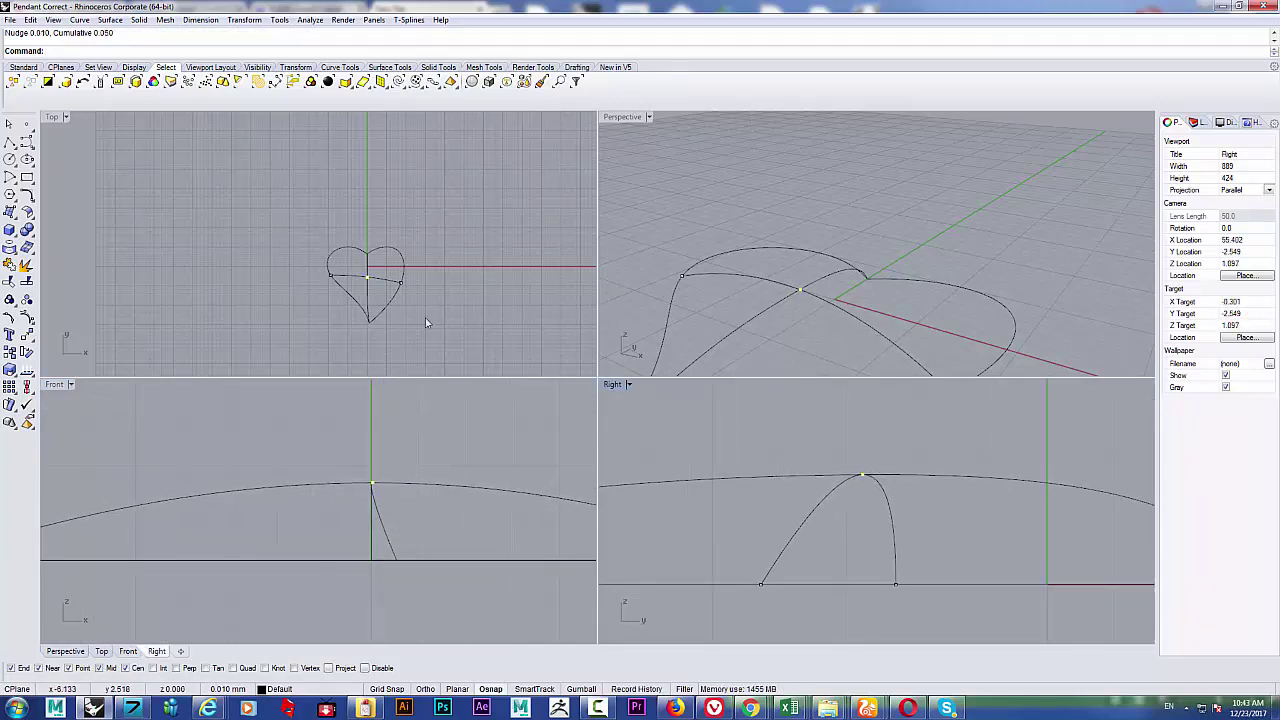
scroll(400, 300, up, 6)
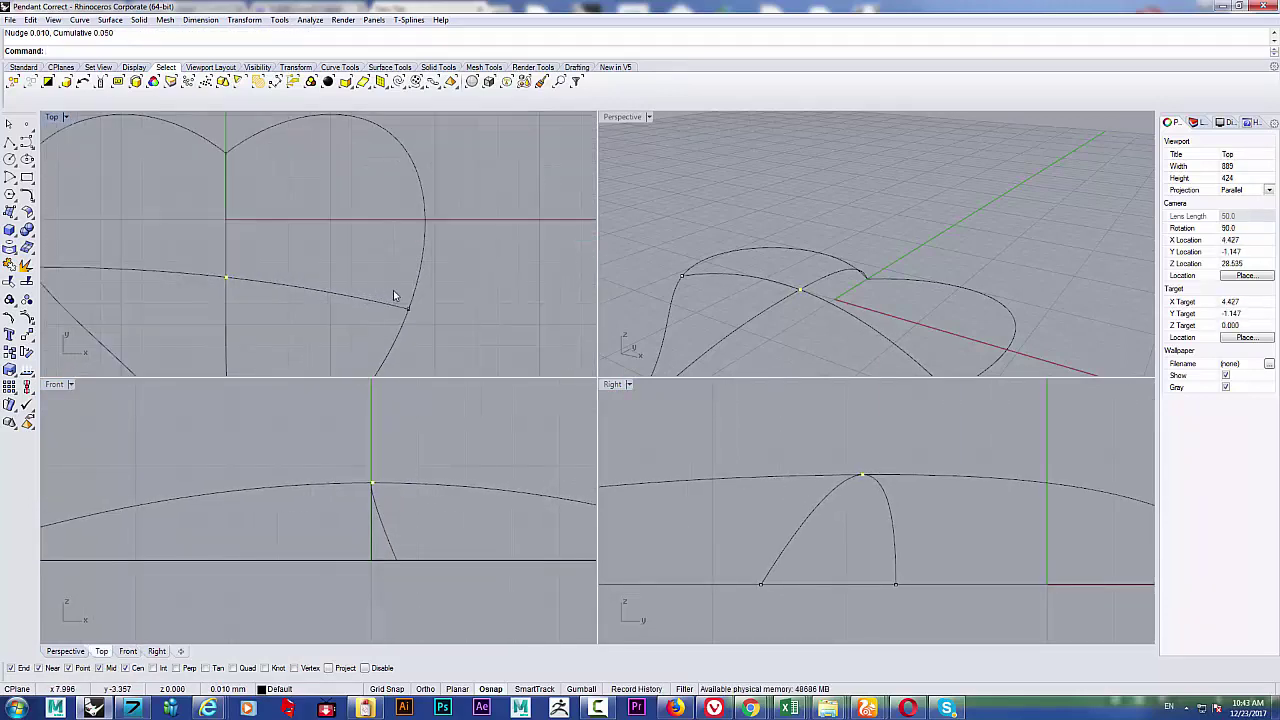
scroll(393, 296, down, 6)
key(Escape)
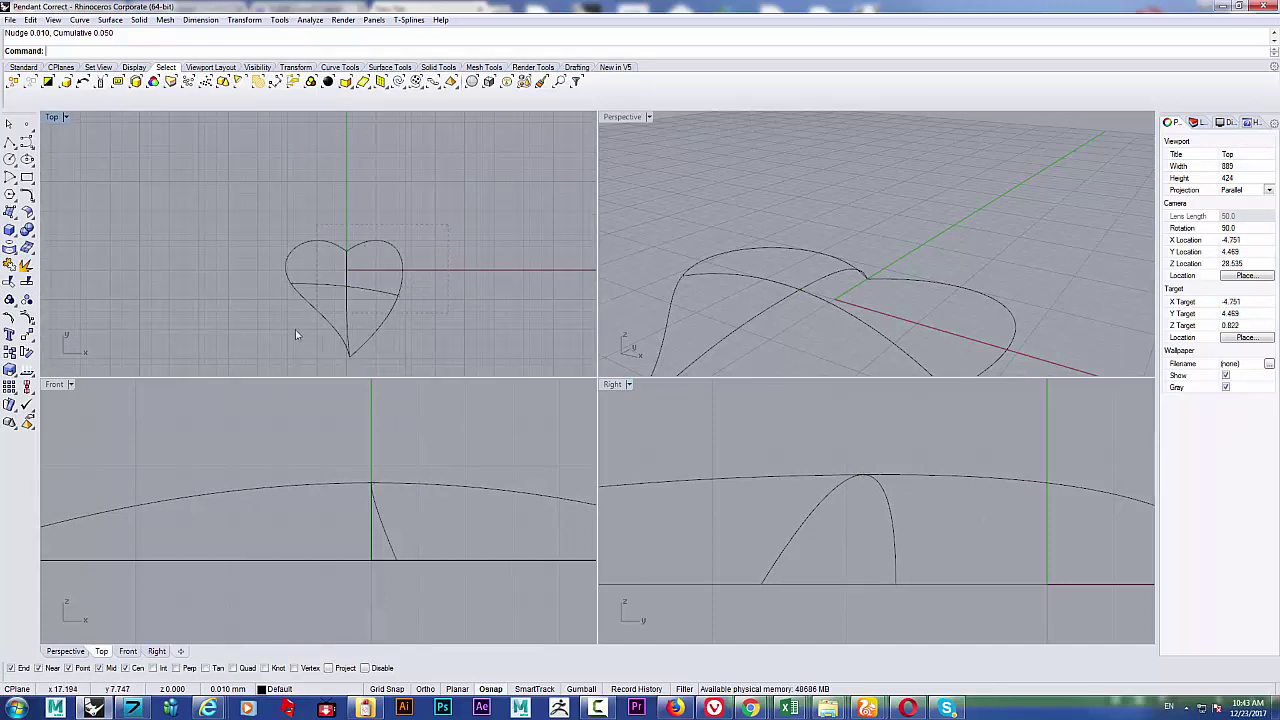
key(ctrl+a)
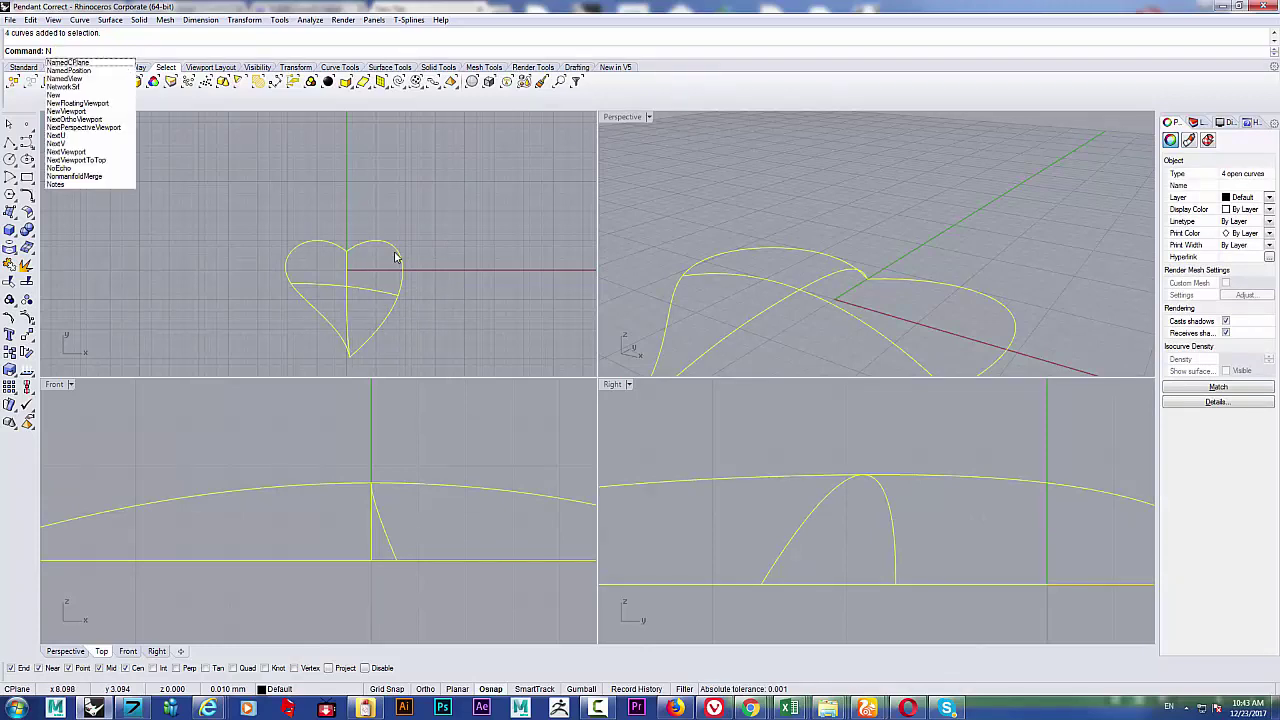
key(BackSpace)
key(BackSpace)
key(BackSpace)
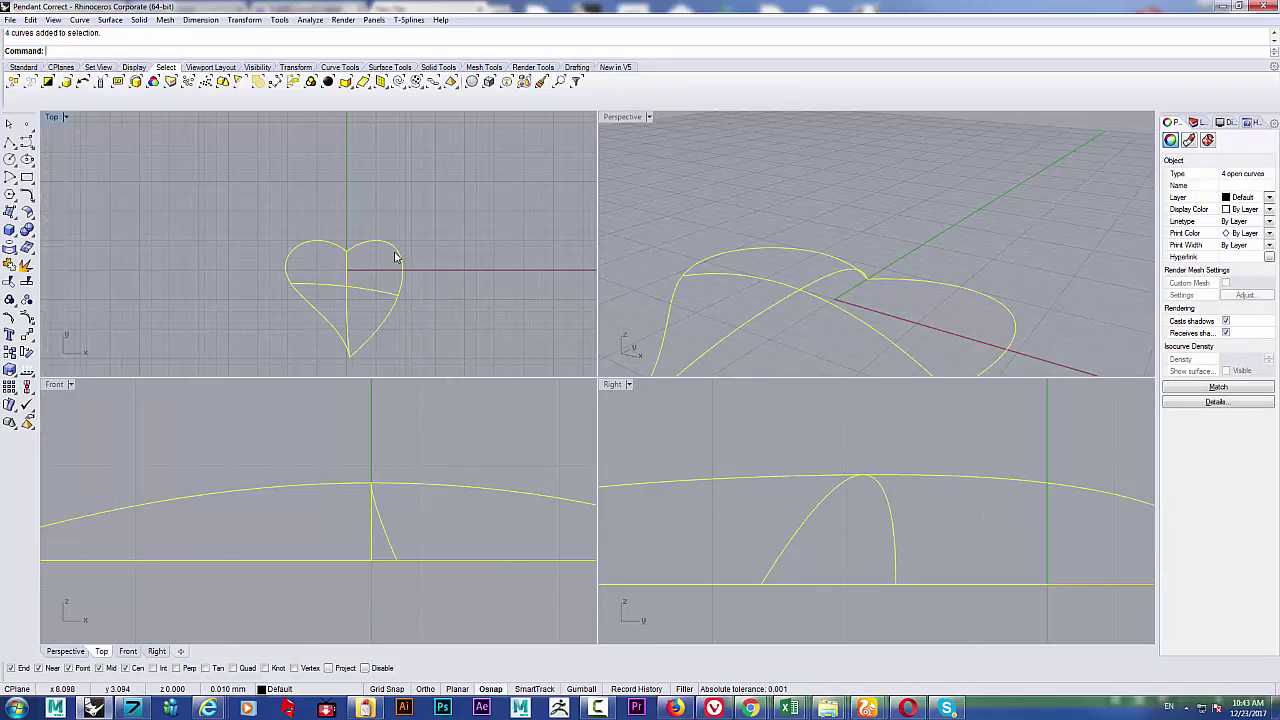
Step: Create a network surface (NetworkSrf) from the two heart outline halves and the two raised cross curves, with Position edge matching
click(399, 256)
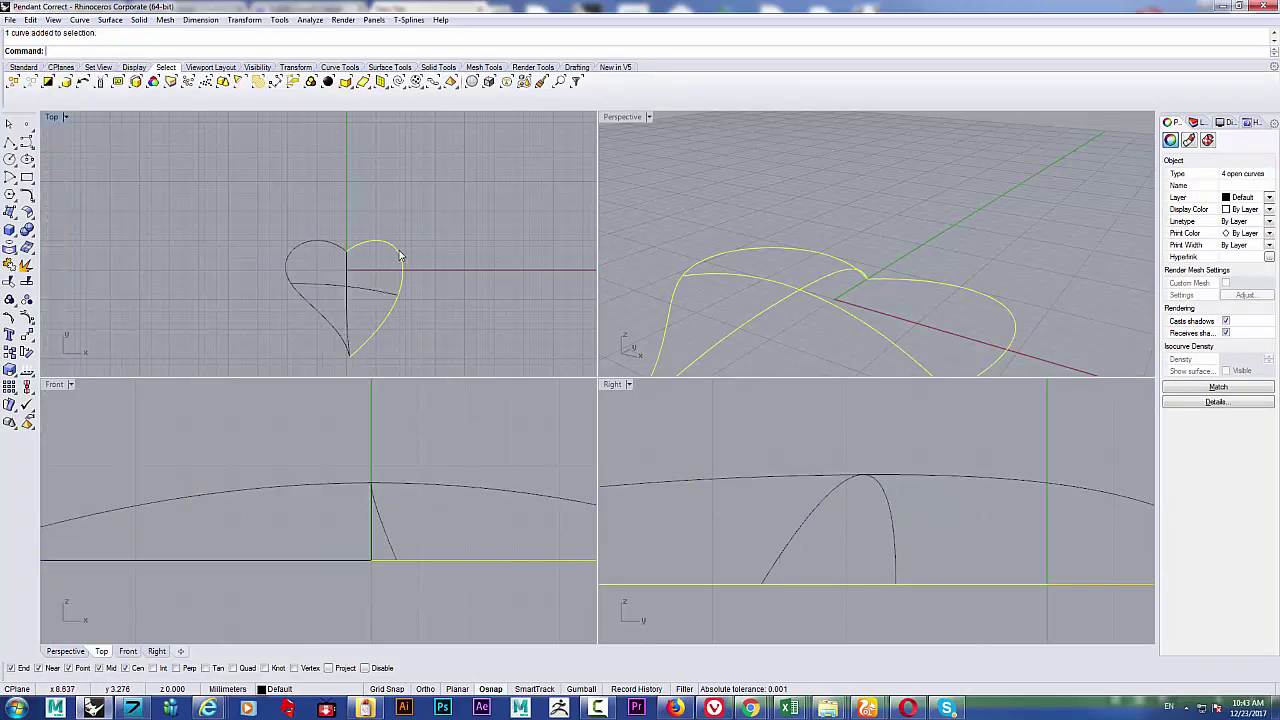
shift+click(348, 284)
shift+click(326, 287)
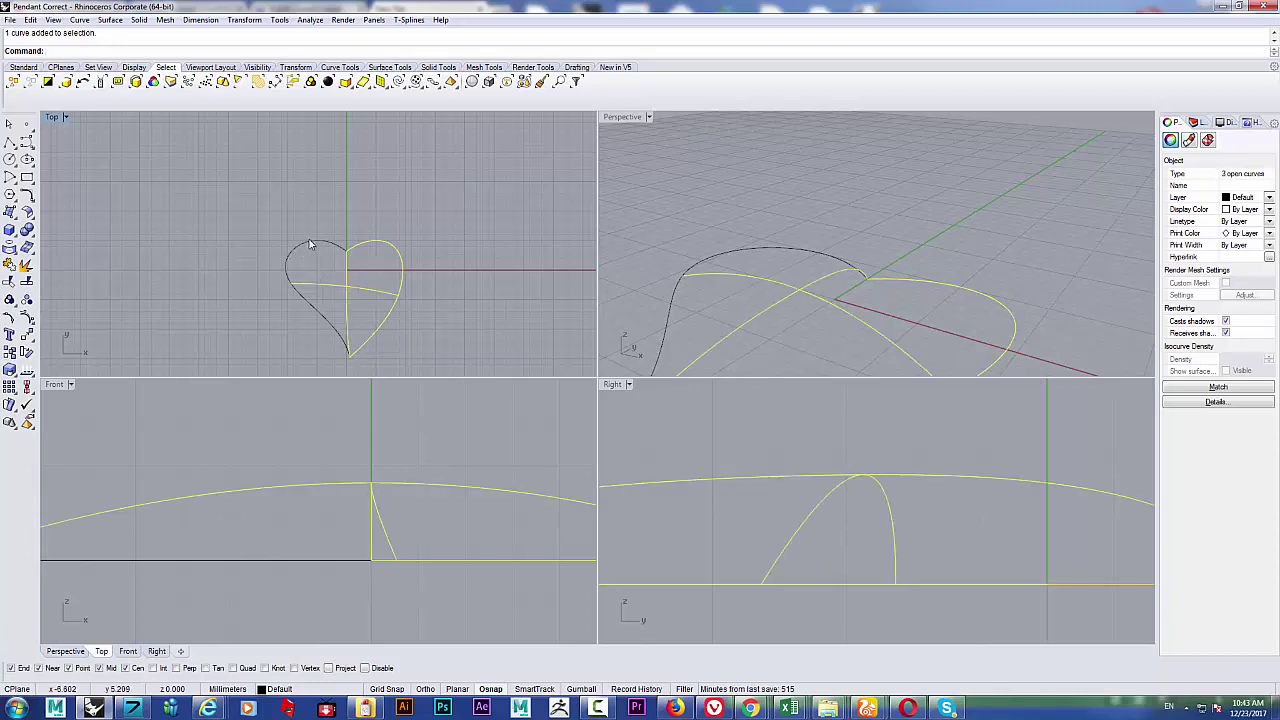
shift+click(309, 244)
text(N)
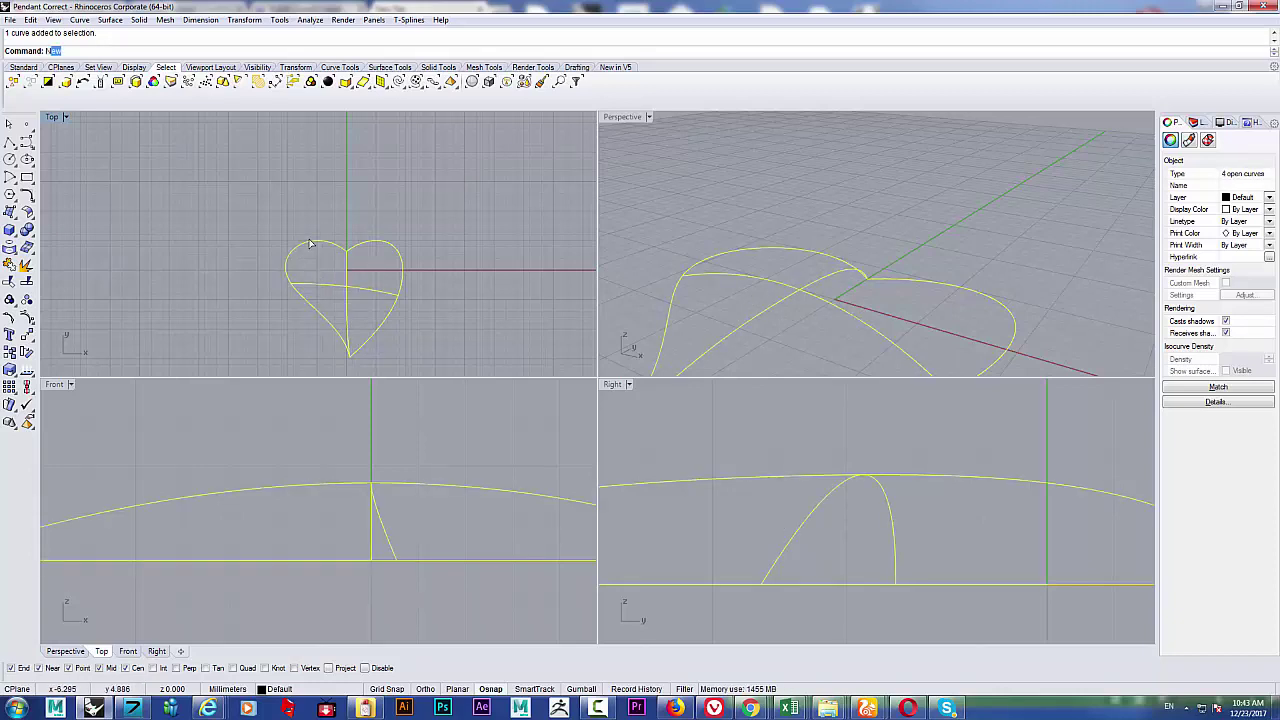
text(e)
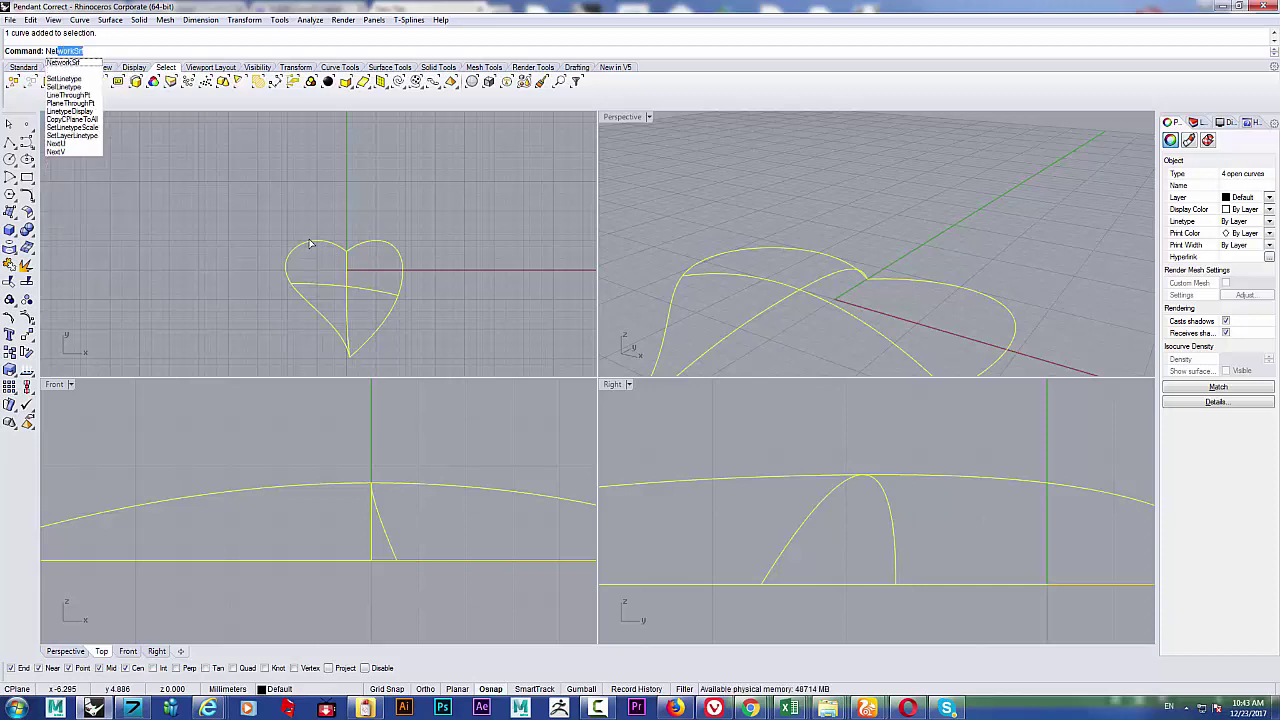
key(Return)
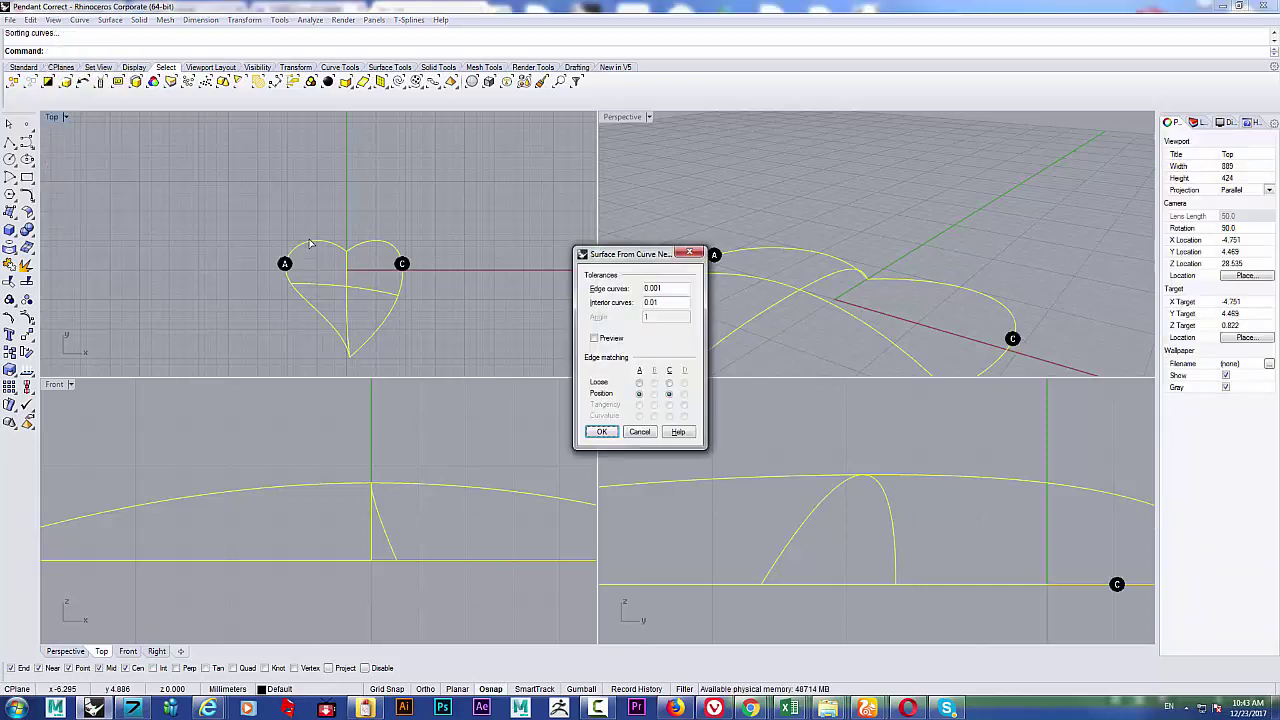
click(601, 431)
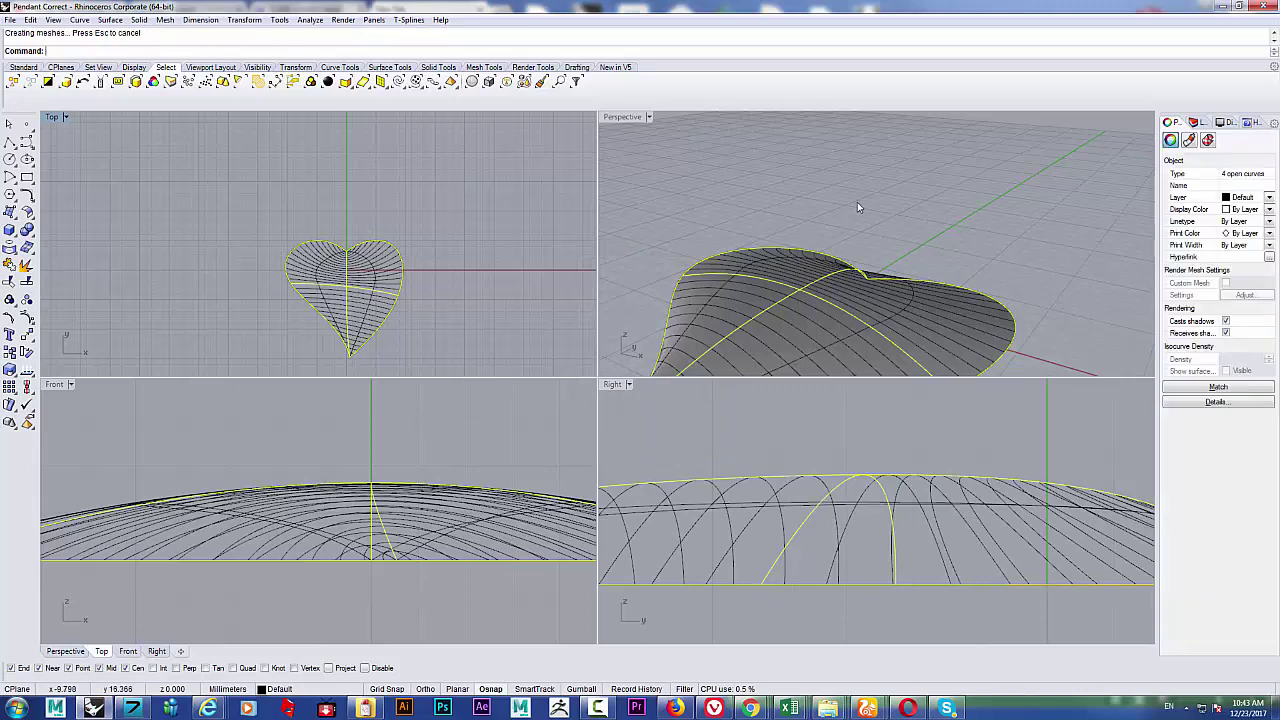
Step: Clear the curve selection and set the Perspective view to Rendered display mode to inspect the domed heart surface
right_drag(857, 207, 1006, 245)
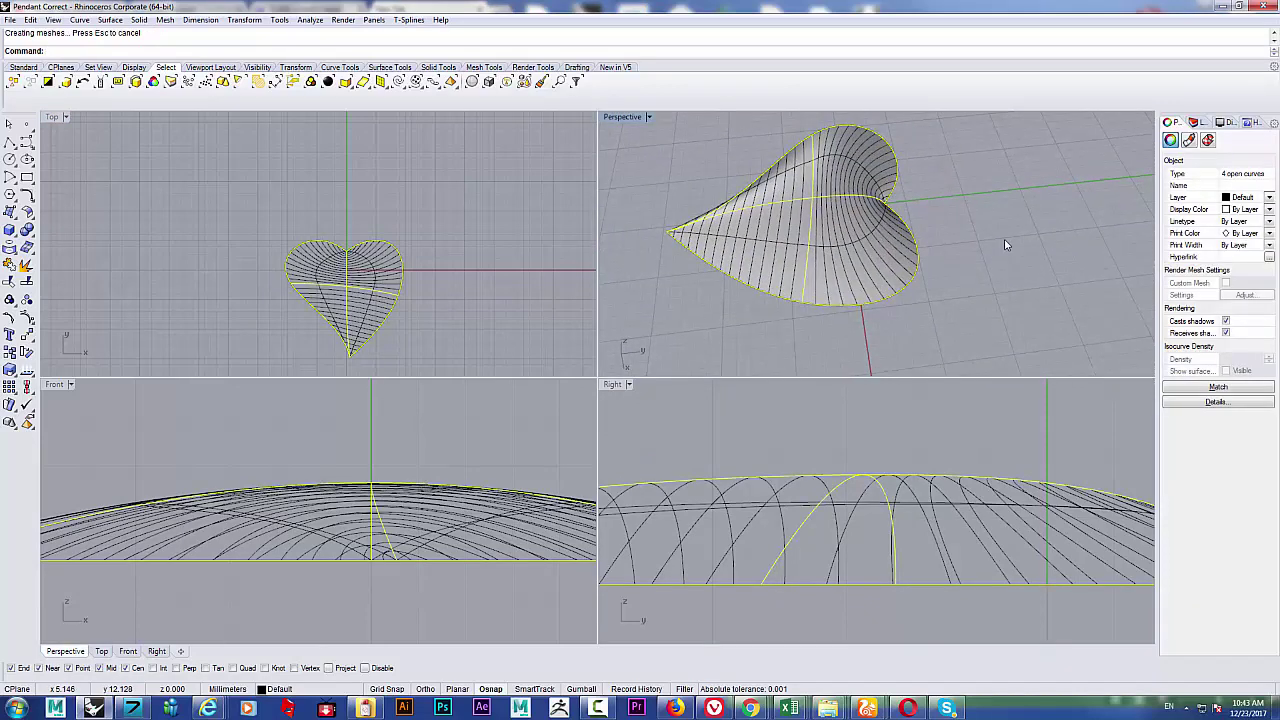
click(1006, 244)
scroll(862, 234, up, 4)
right_drag(857, 234, 871, 297)
scroll(871, 297, down, 3)
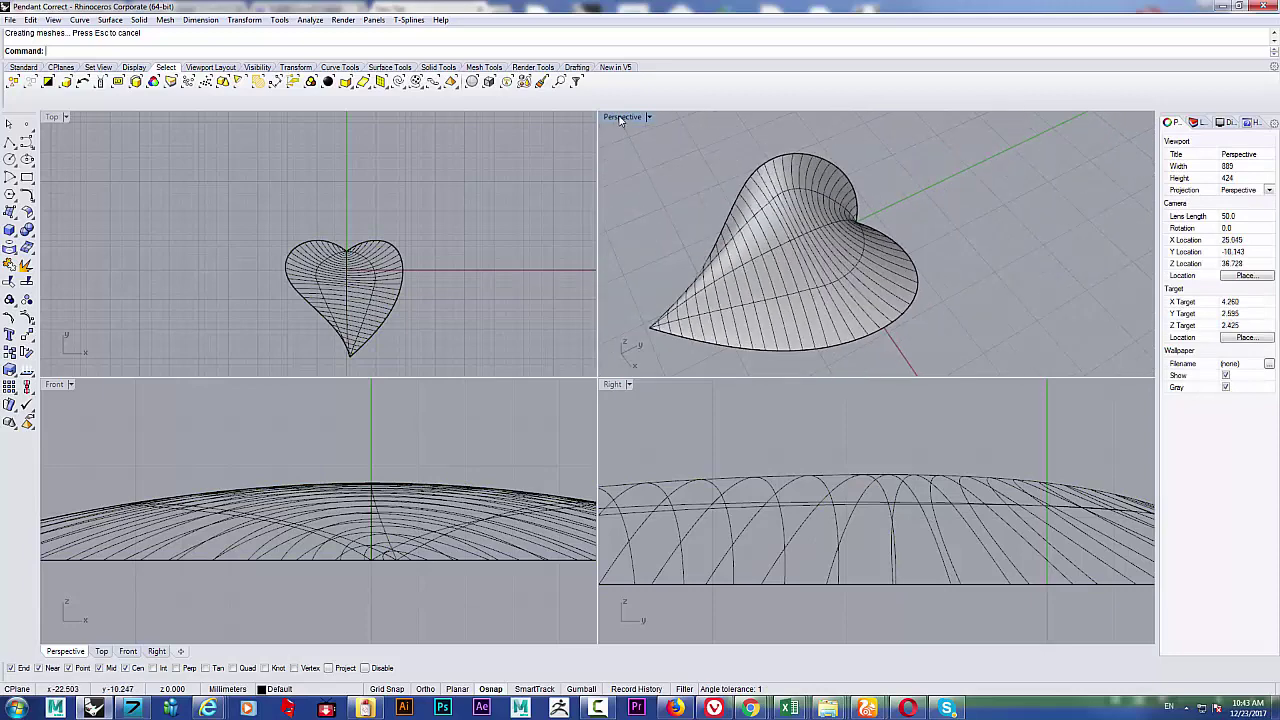
click(620, 119)
click(645, 177)
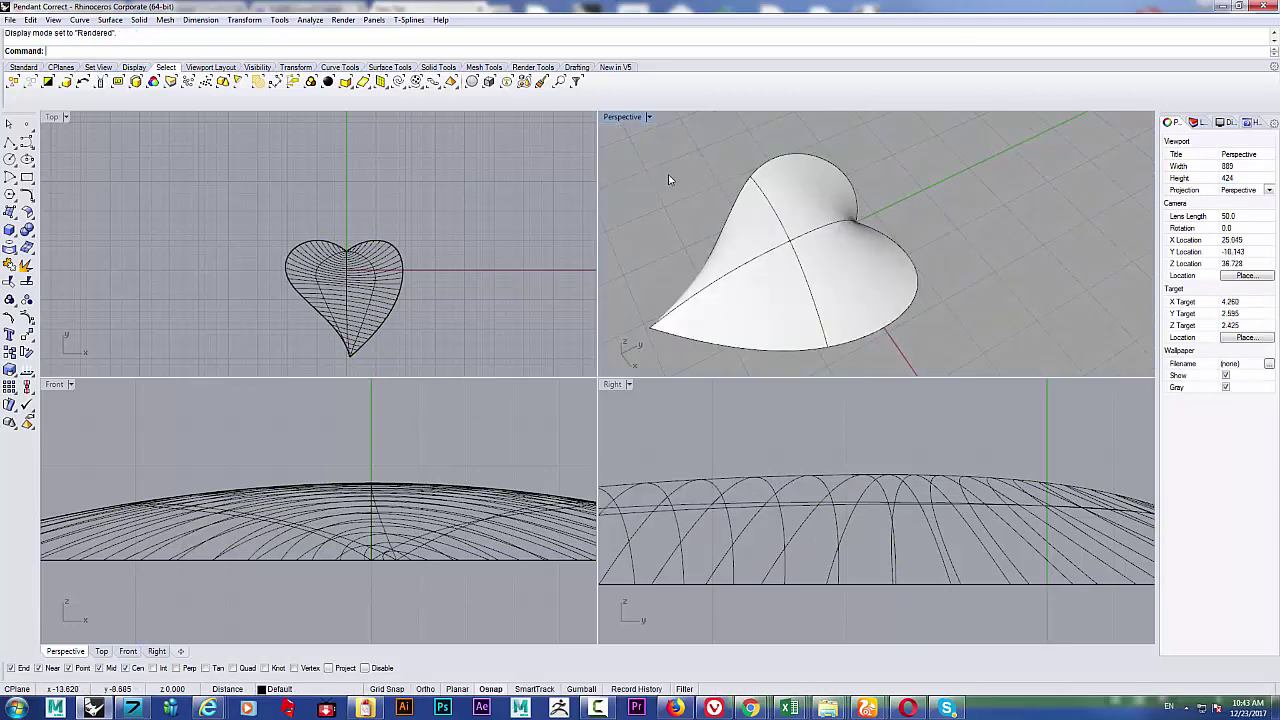
right_drag(674, 214, 854, 258)
click(862, 249)
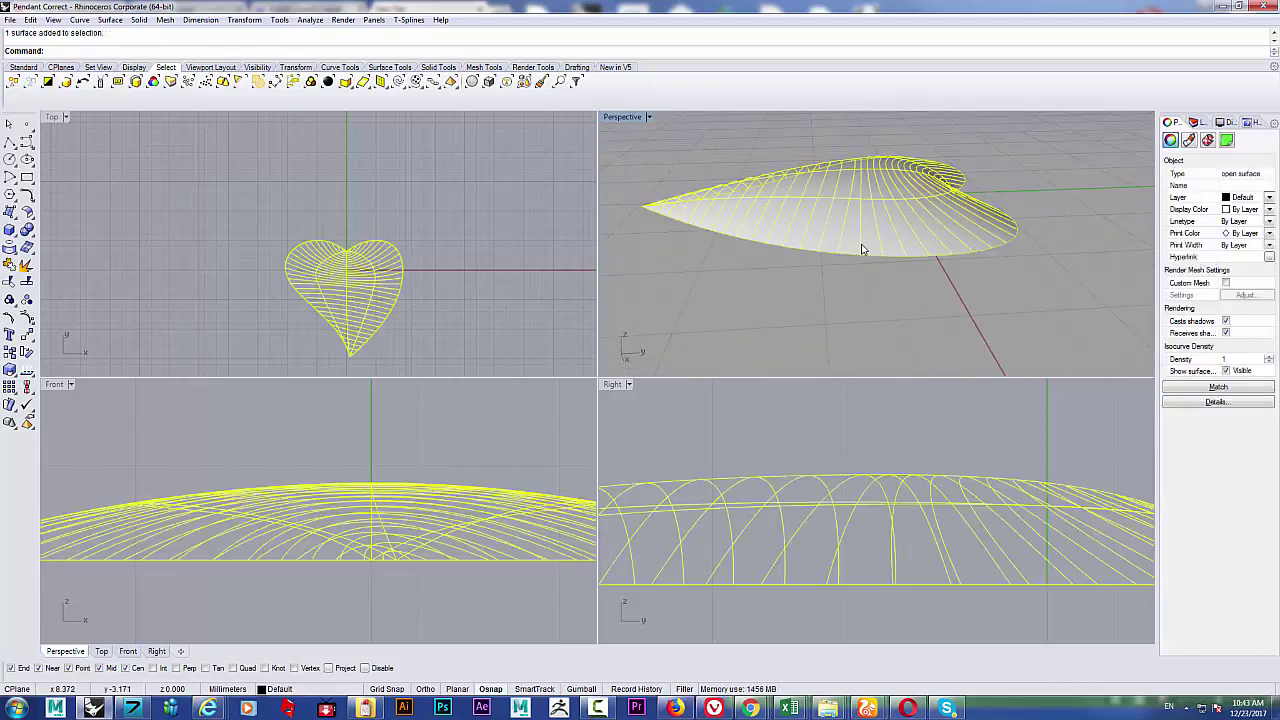
text(Of)
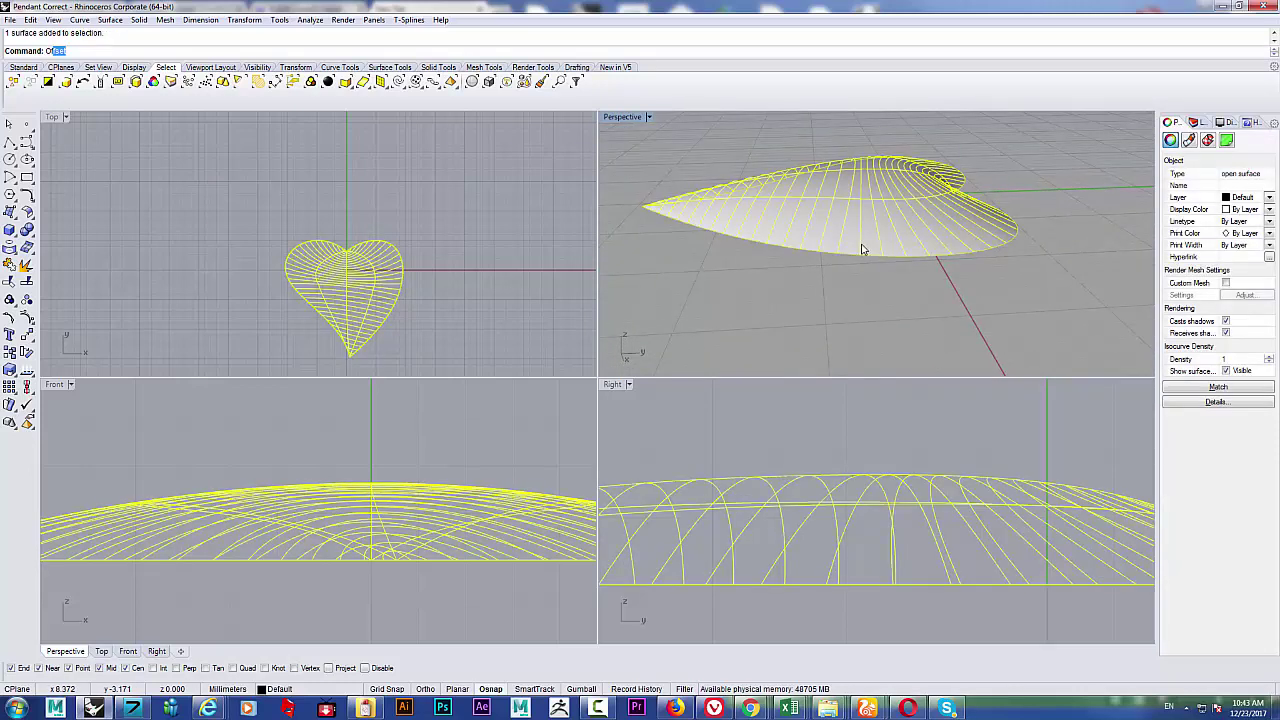
key(Return)
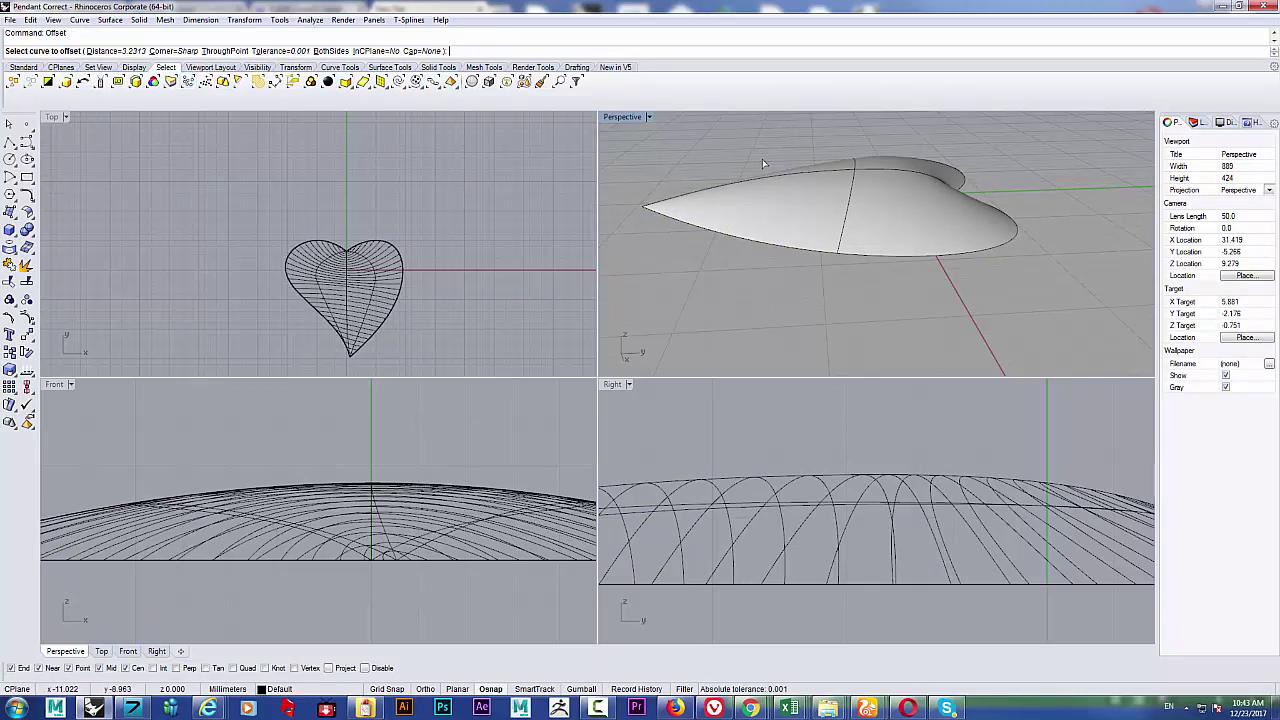
key(Escape)
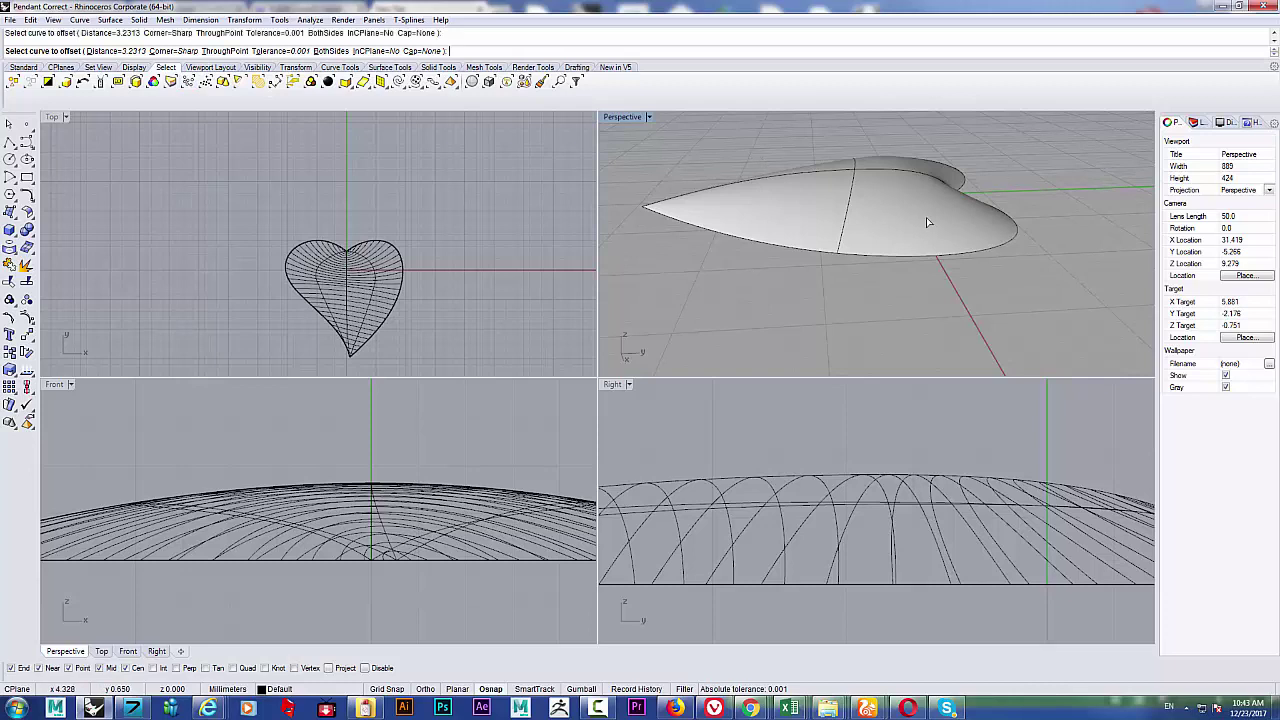
Step: Try to offset the domed heart surface by 1 mm with OffsetSrf and Solid=Yes, and undo the offset
click(926, 217)
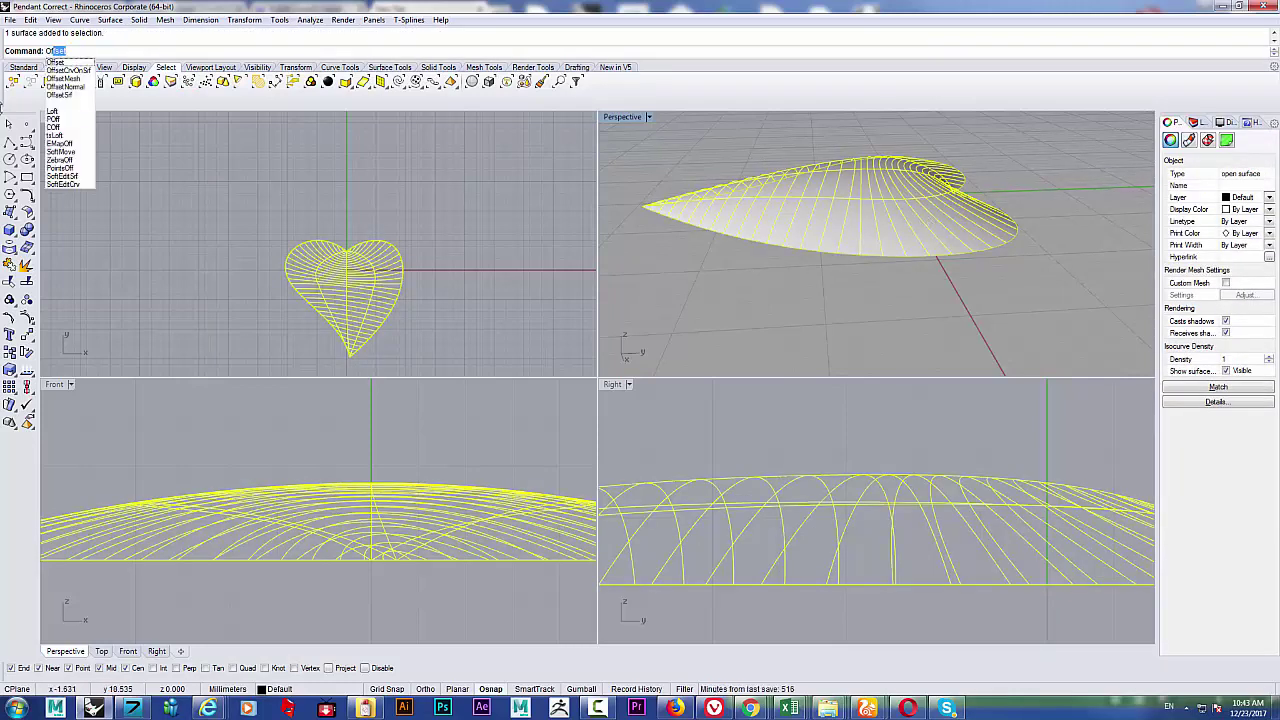
click(85, 95)
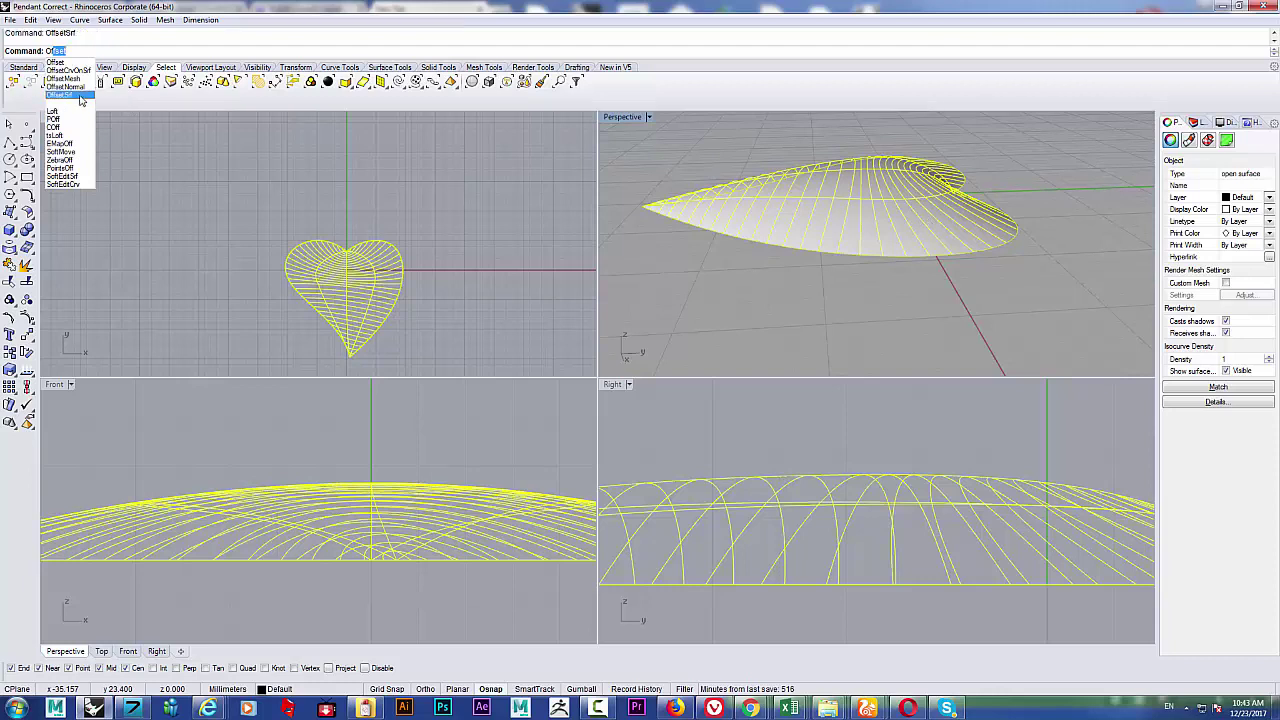
right_drag(818, 276, 829, 277)
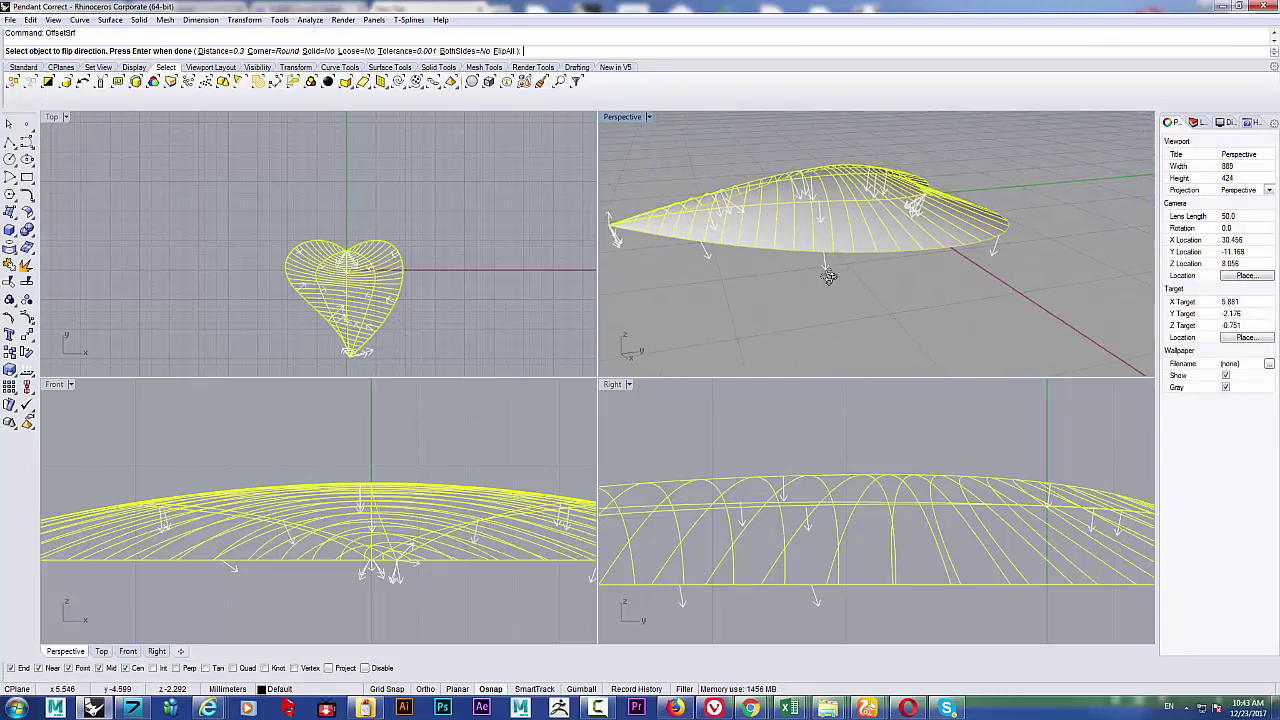
click(420, 150)
click(318, 52)
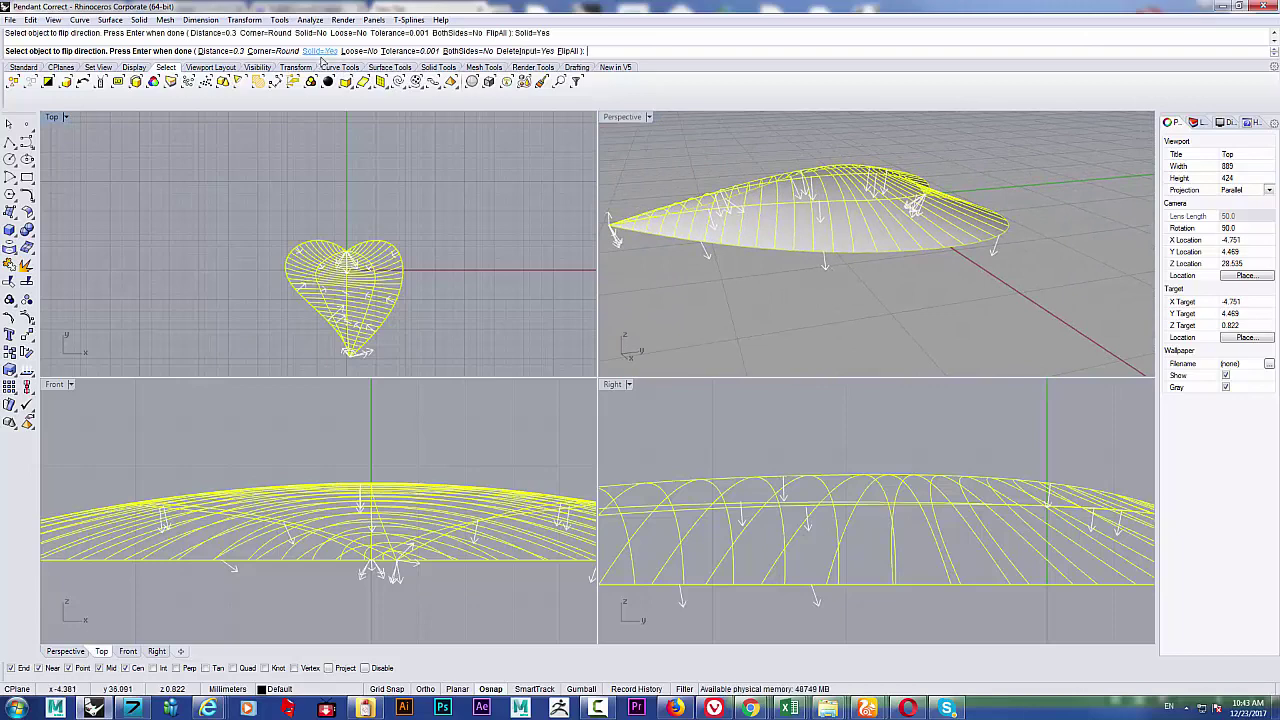
click(642, 214)
key(Return)
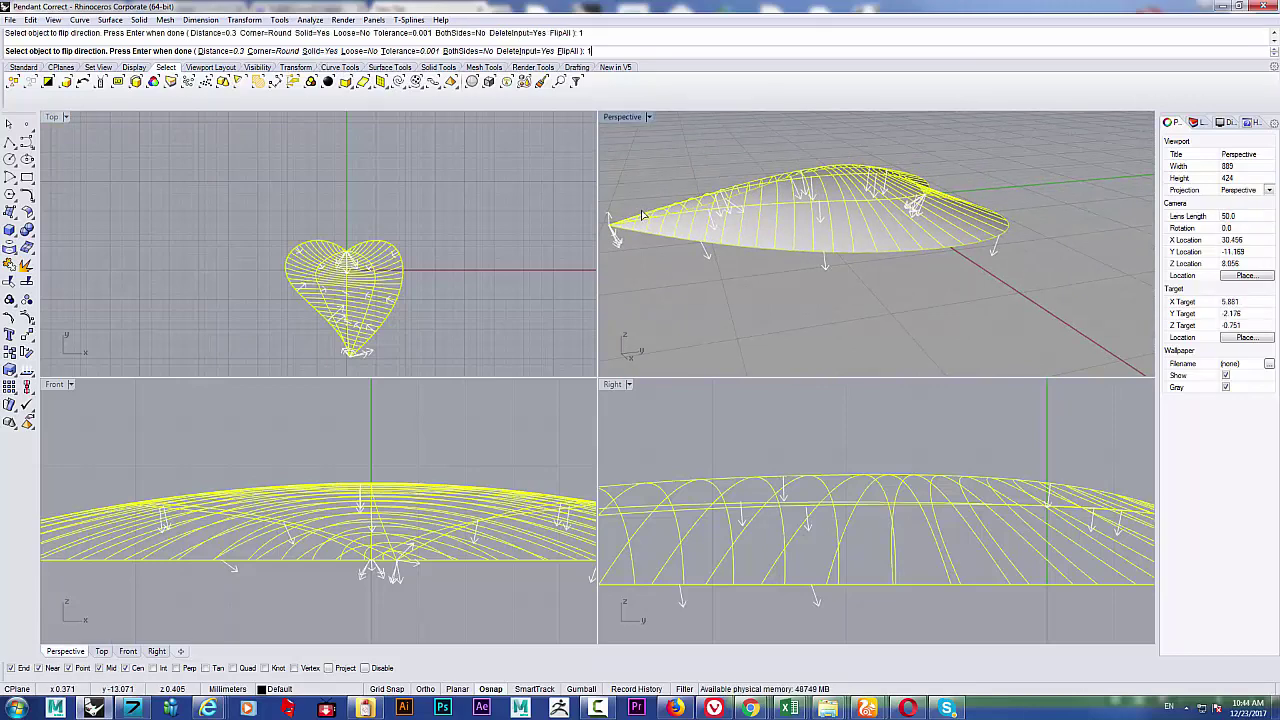
click(704, 286)
right_drag(704, 286, 865, 298)
click(865, 298)
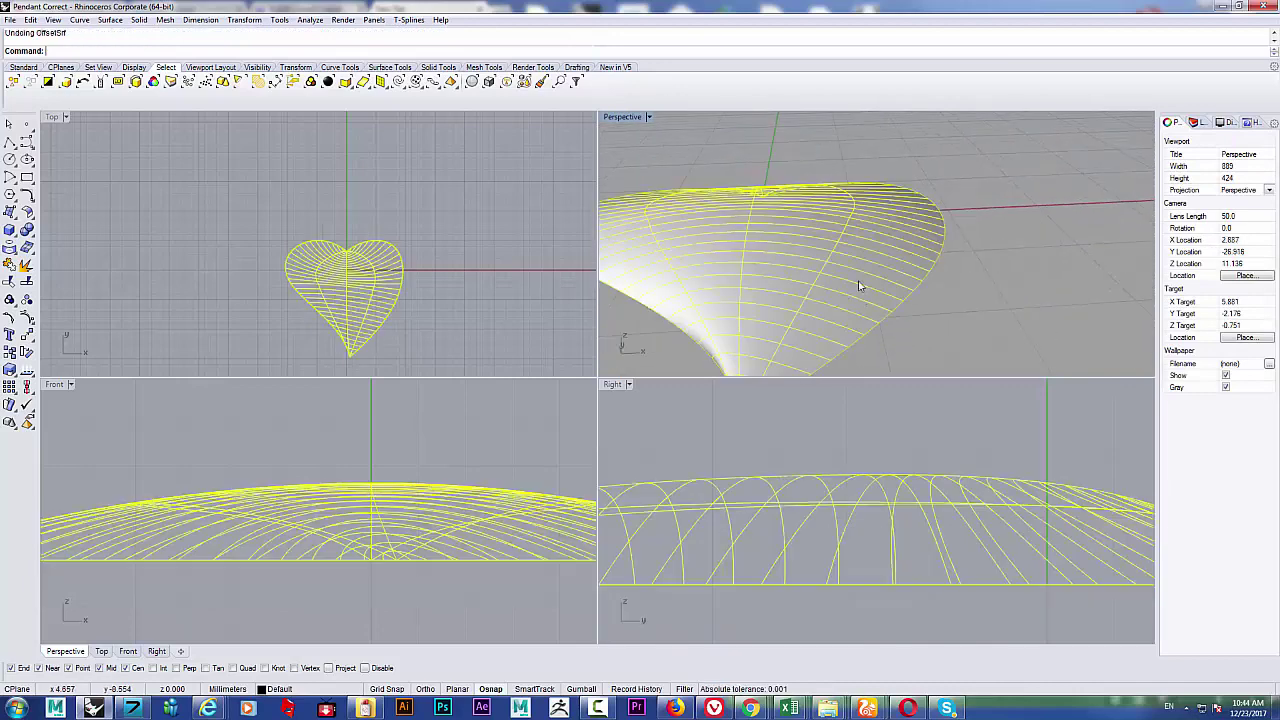
Step: Offset the domed heart surface by 0.3 mm with OffsetSrf, using Solid=Yes, to thicken it into a closed solid
key(Return)
key(Return)
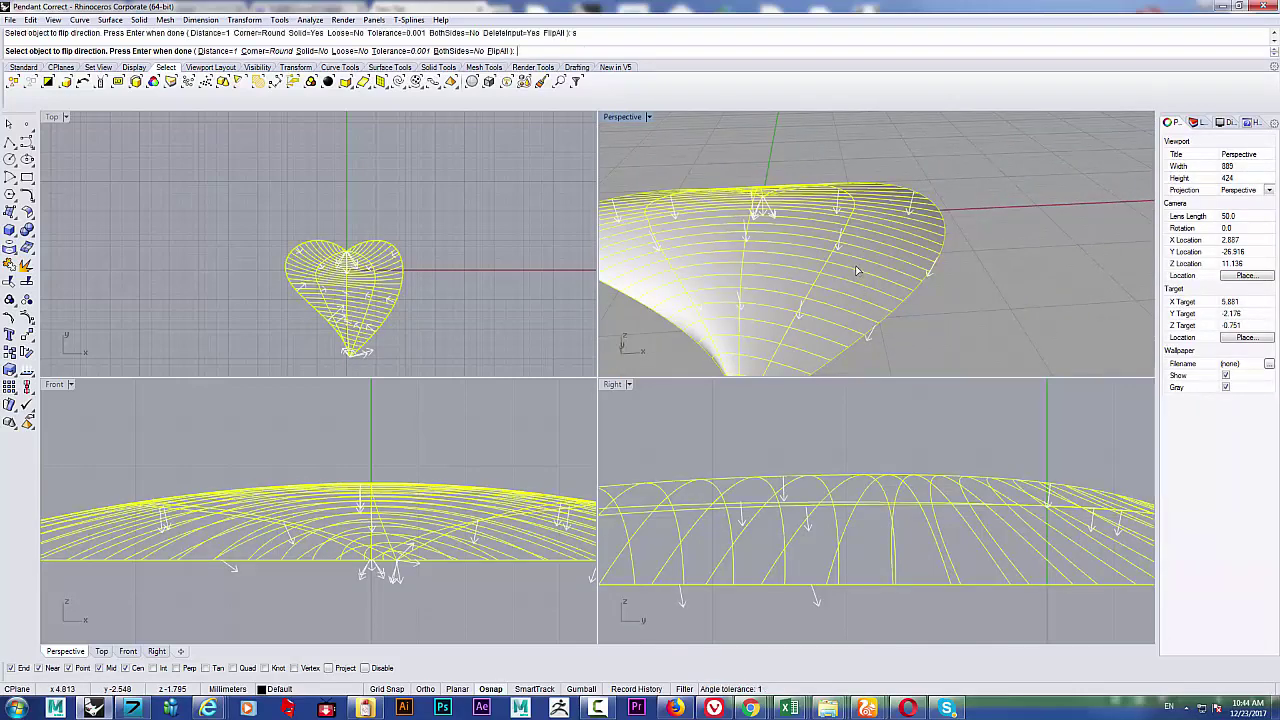
click(473, 135)
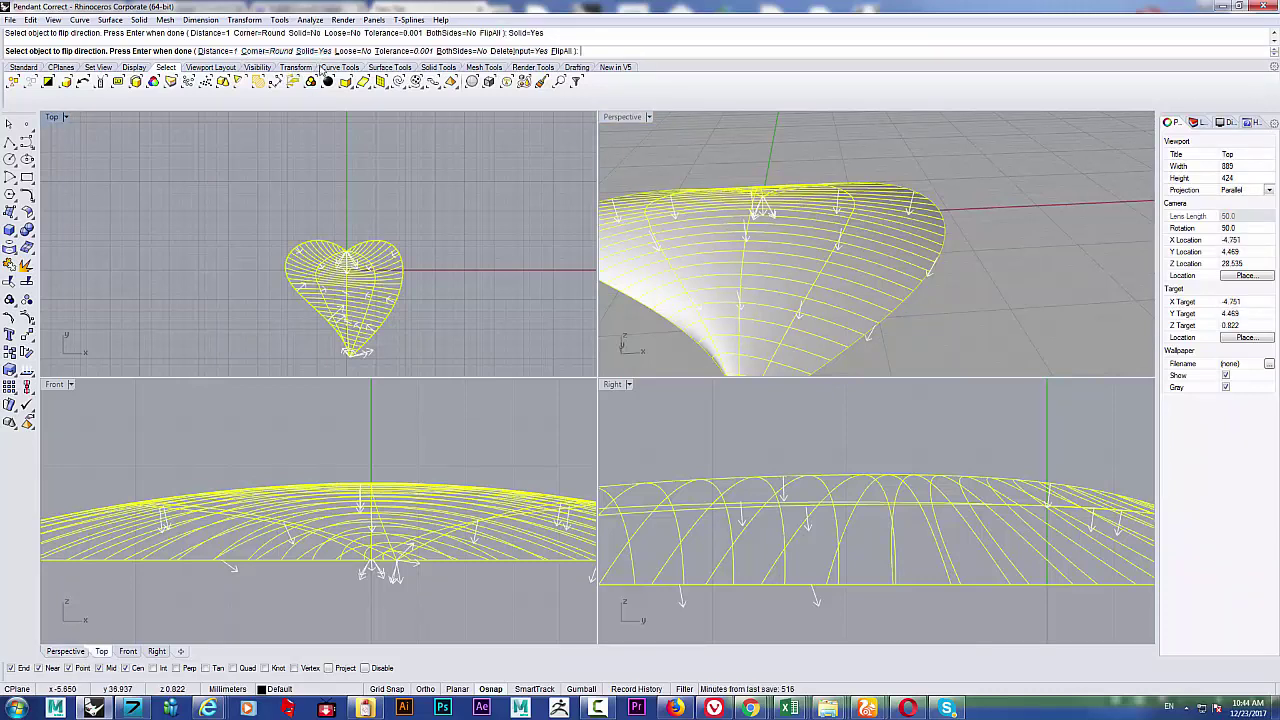
text(0.3)
key(Return)
click(1020, 287)
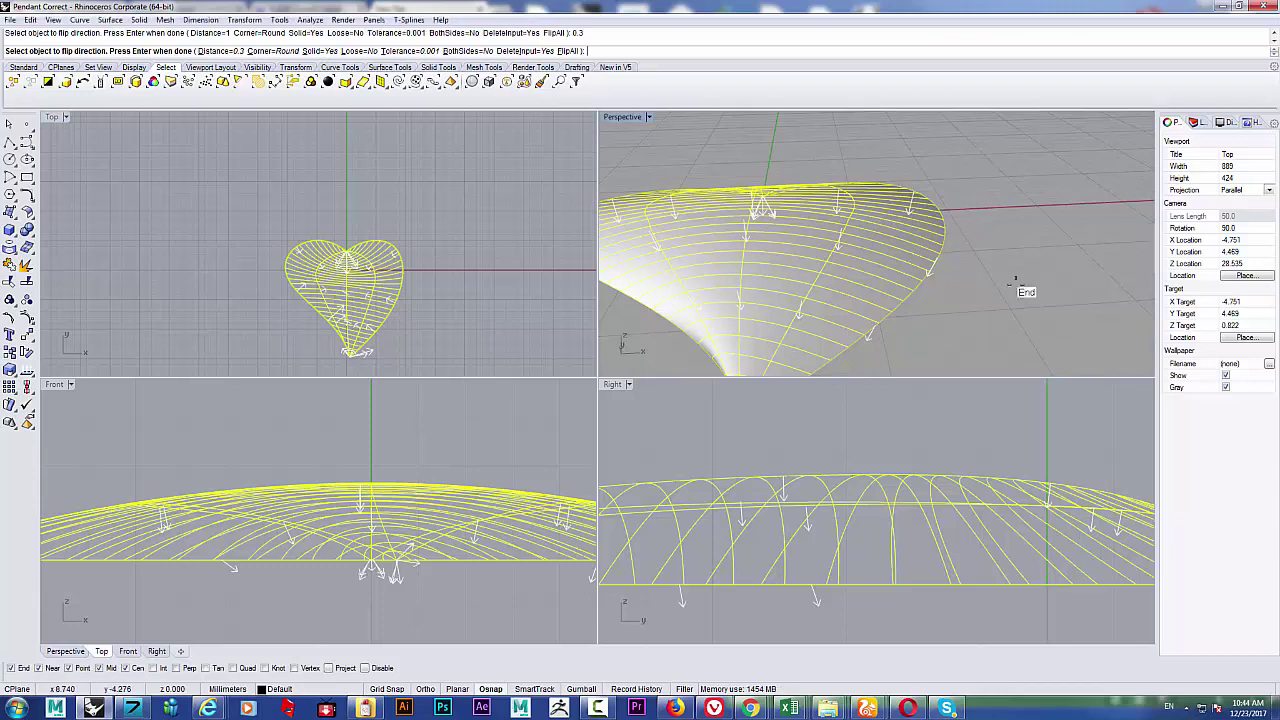
right_drag(1007, 308, 904, 263)
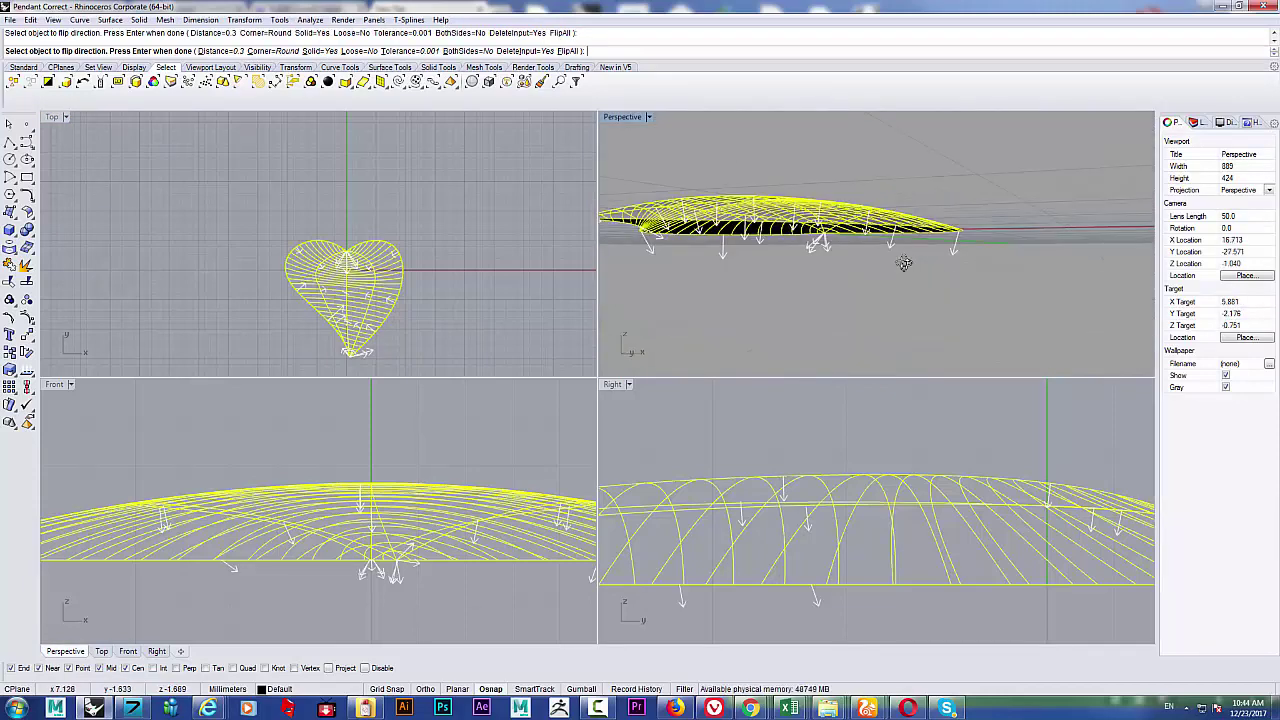
key(Return)
mouse_move(820, 283)
right_down()
mouse_move(760, 220)
mouse_move(633, 151)
mouse_move(966, 220)
mouse_move(840, 290)
mouse_move(723, 320)
mouse_move(725, 288)
mouse_move(829, 243)
mouse_move(855, 250)
right_up()
right_drag(331, 278, 340, 263)
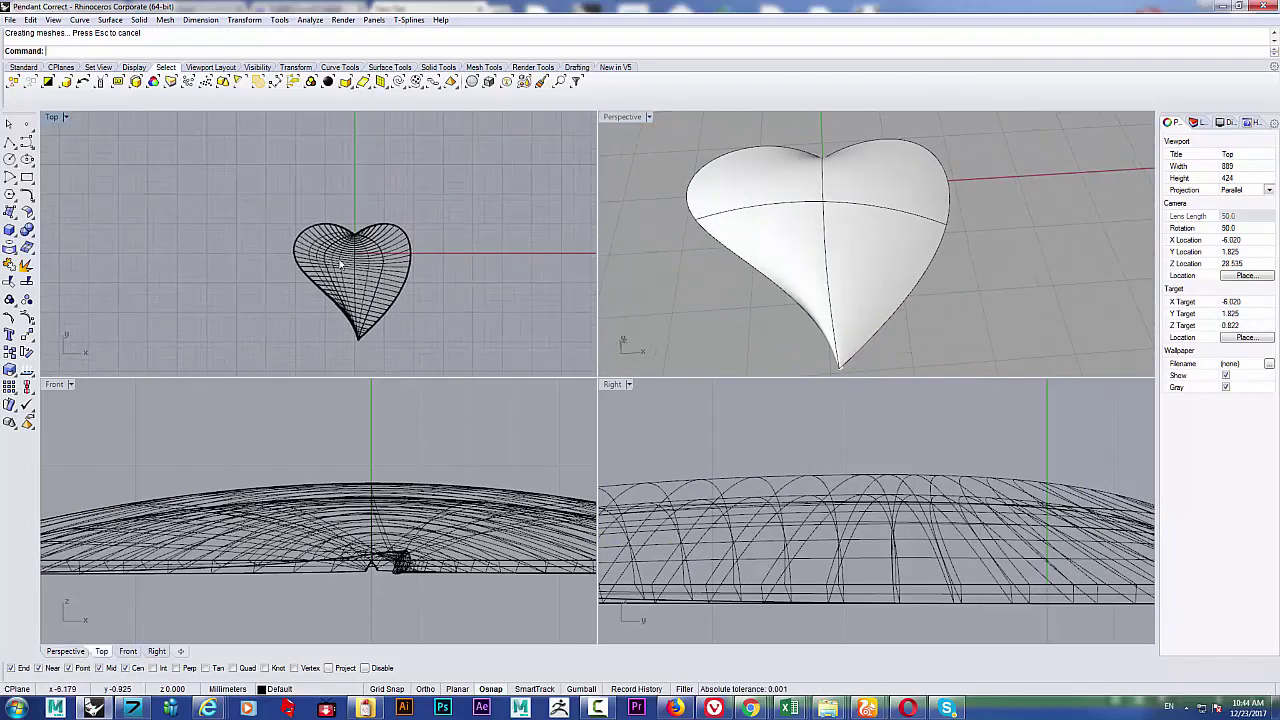
Step: Bend the heart solid downward toward its pointed tip in the Right view, using a horizontal spine just below the heart
click(340, 263)
scroll(363, 249, up, 3)
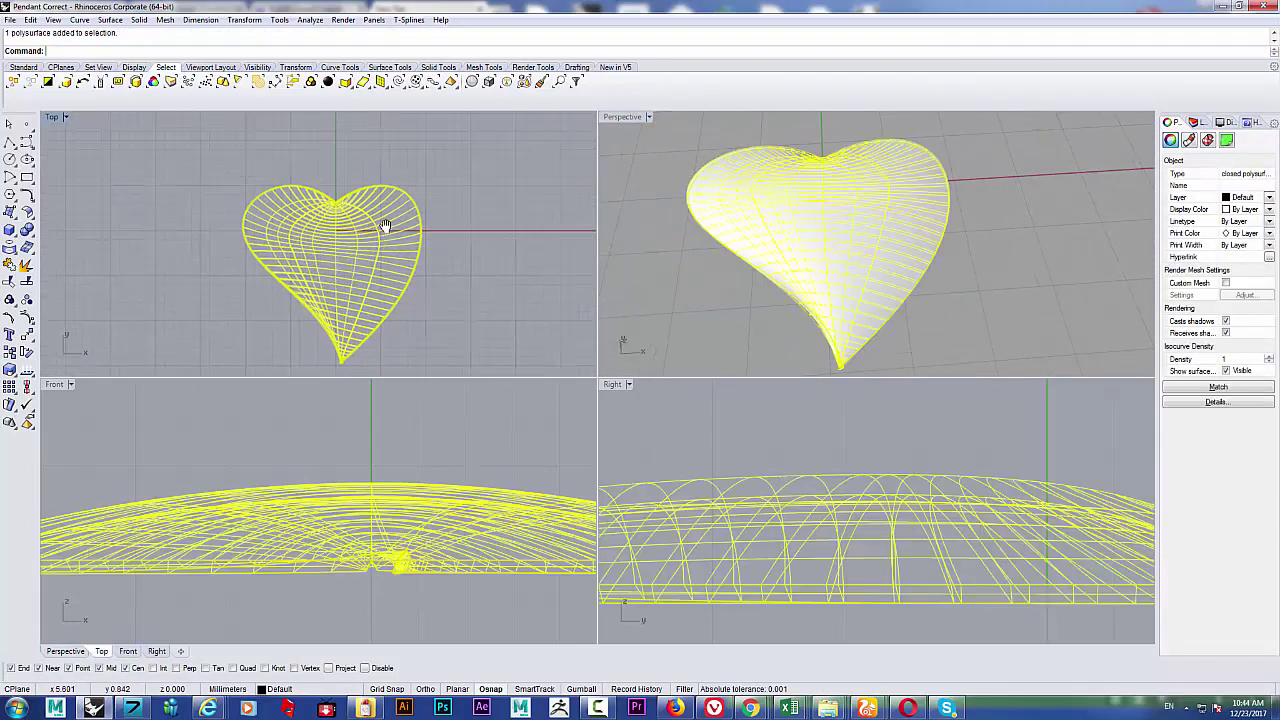
right_drag(385, 226, 383, 231)
scroll(918, 549, down, 5)
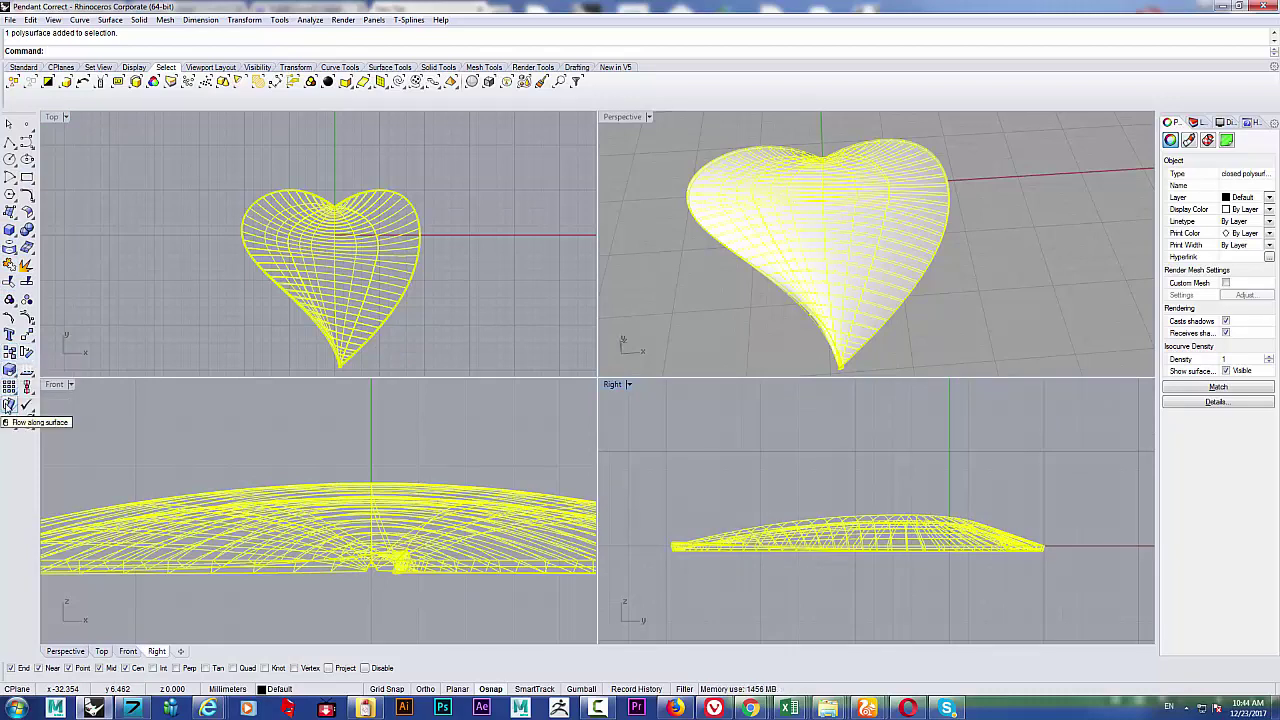
click(8, 405)
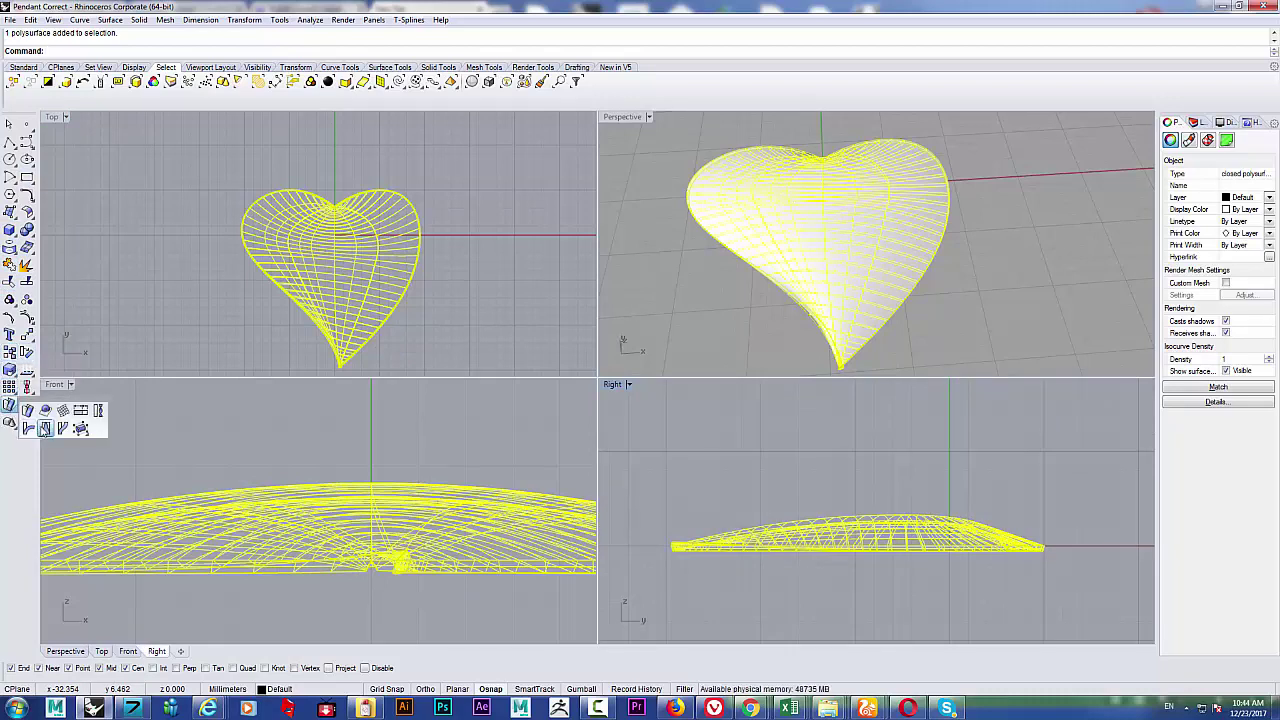
click(28, 428)
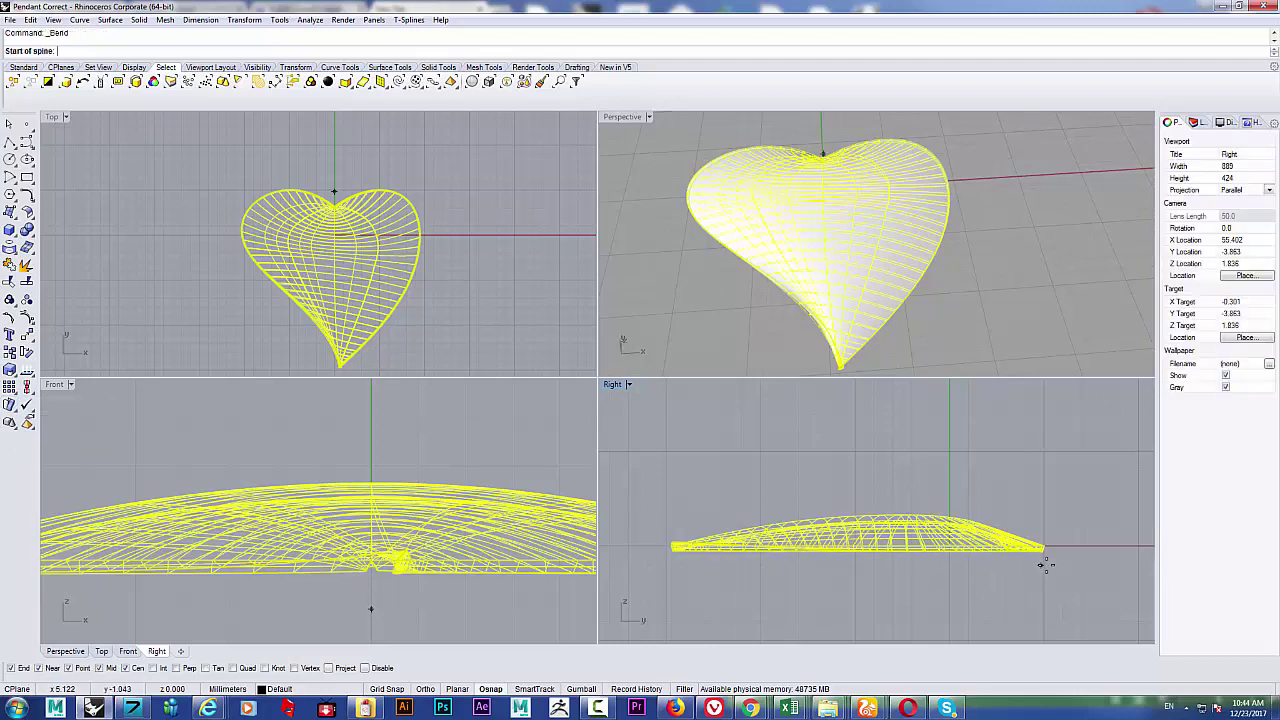
right_drag(881, 576, 1037, 541)
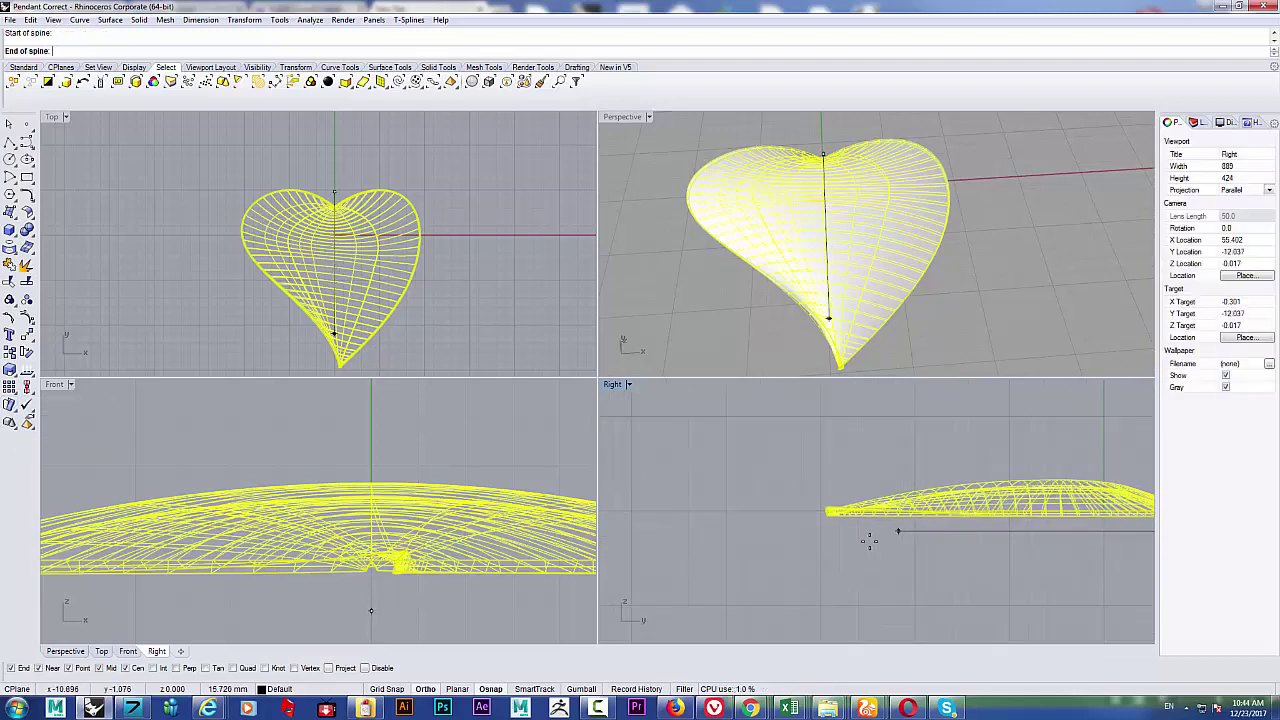
shift+click(868, 540)
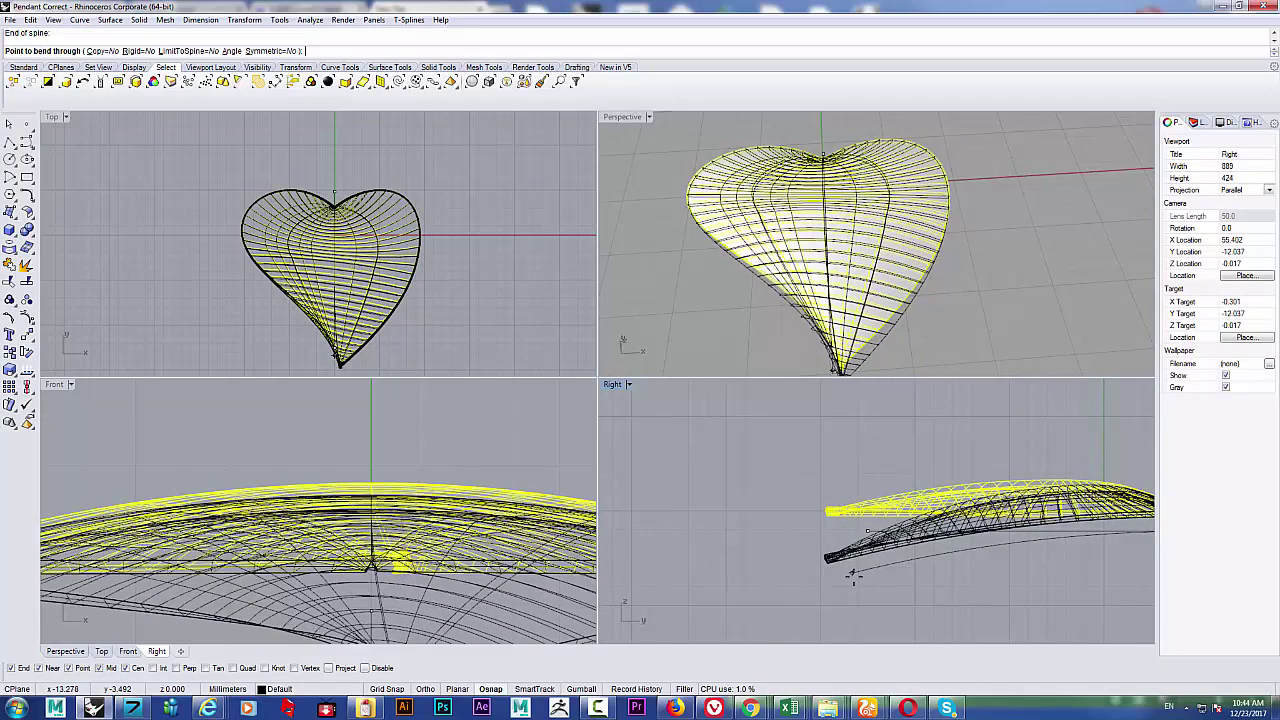
click(860, 591)
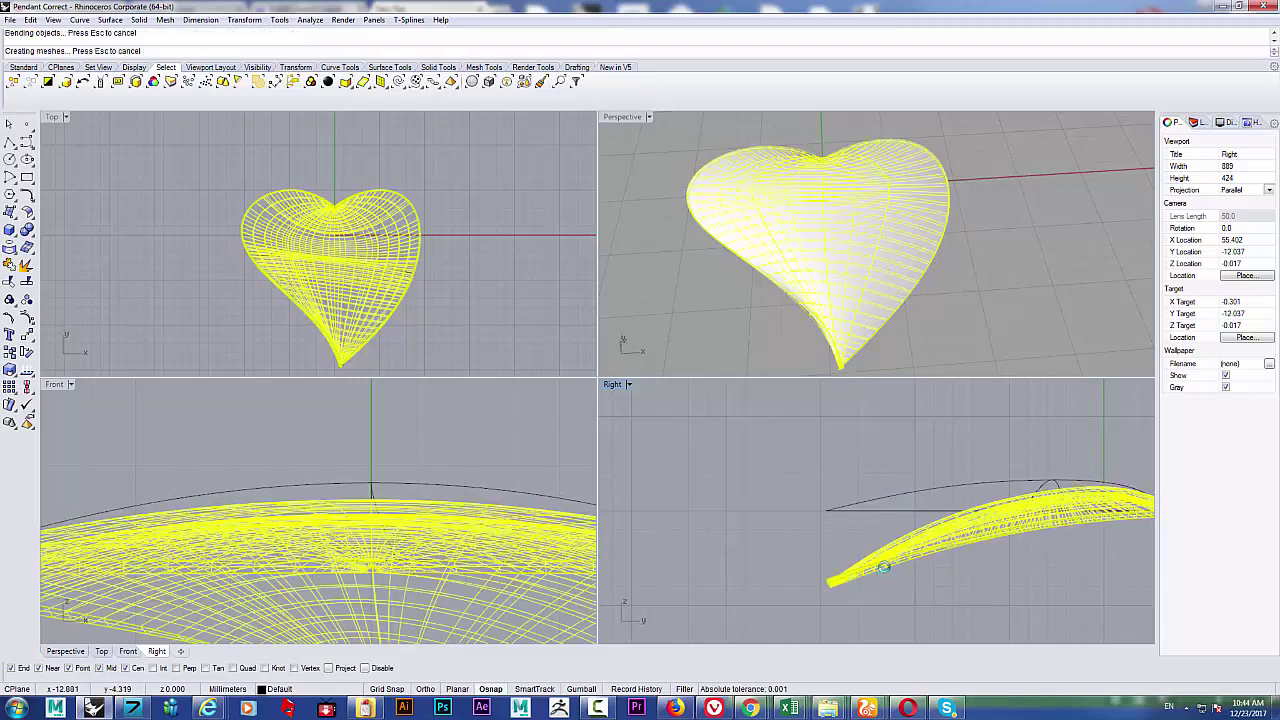
Step: Bend the heart's tip half back upward in the Right view, with a sloped spine starting near mid-length, to form an S-curve
scroll(886, 564, down, 8)
right_drag(963, 552, 943, 513)
right_click(943, 513)
scroll(940, 525, up, 2)
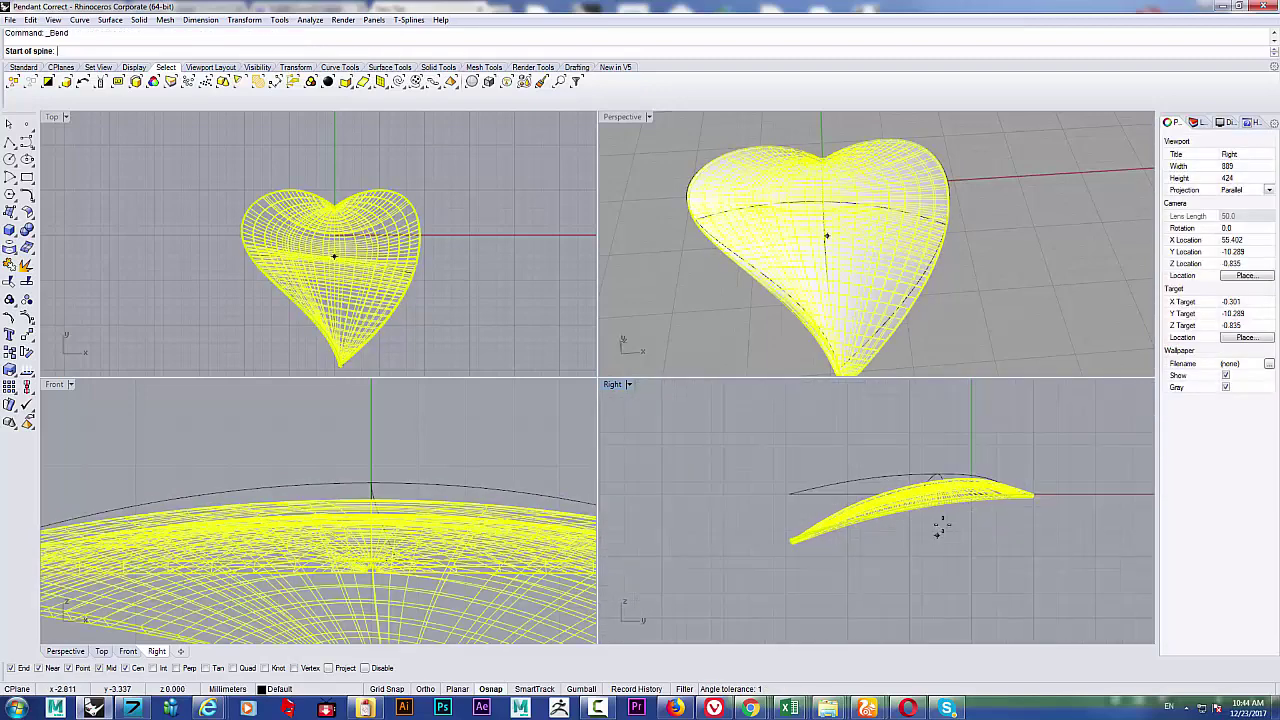
click(773, 583)
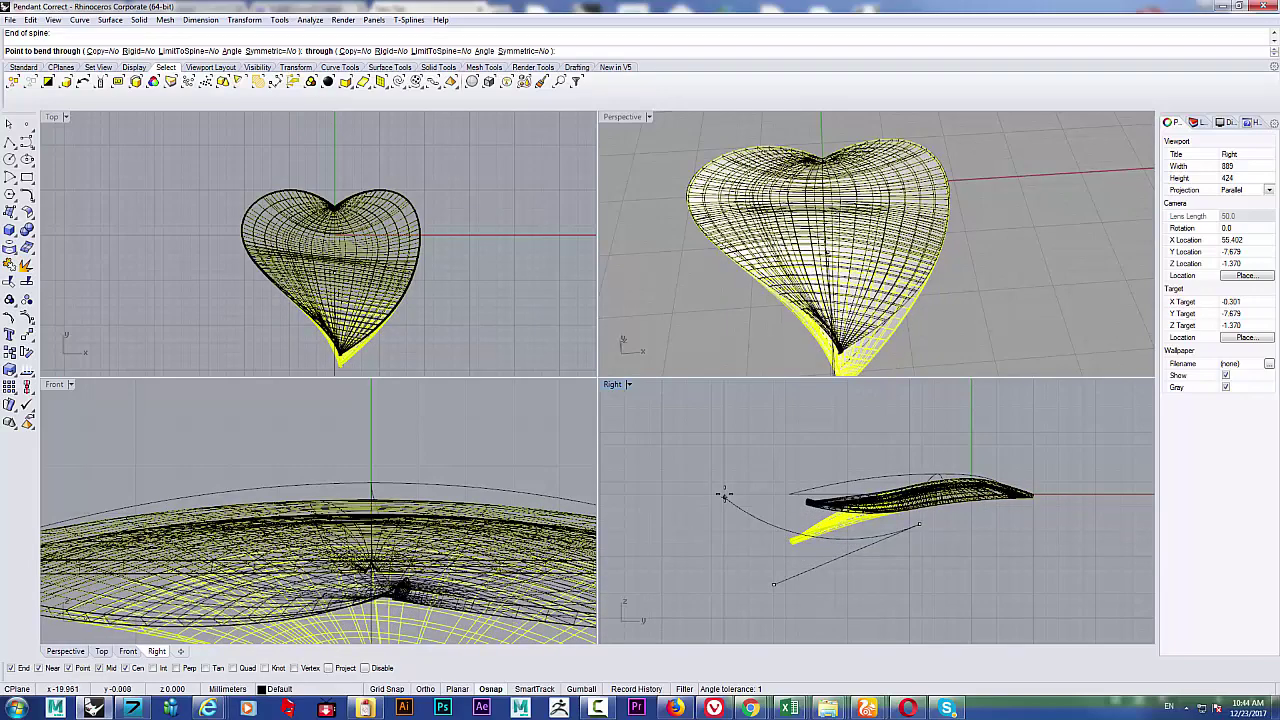
click(723, 494)
key(Escape)
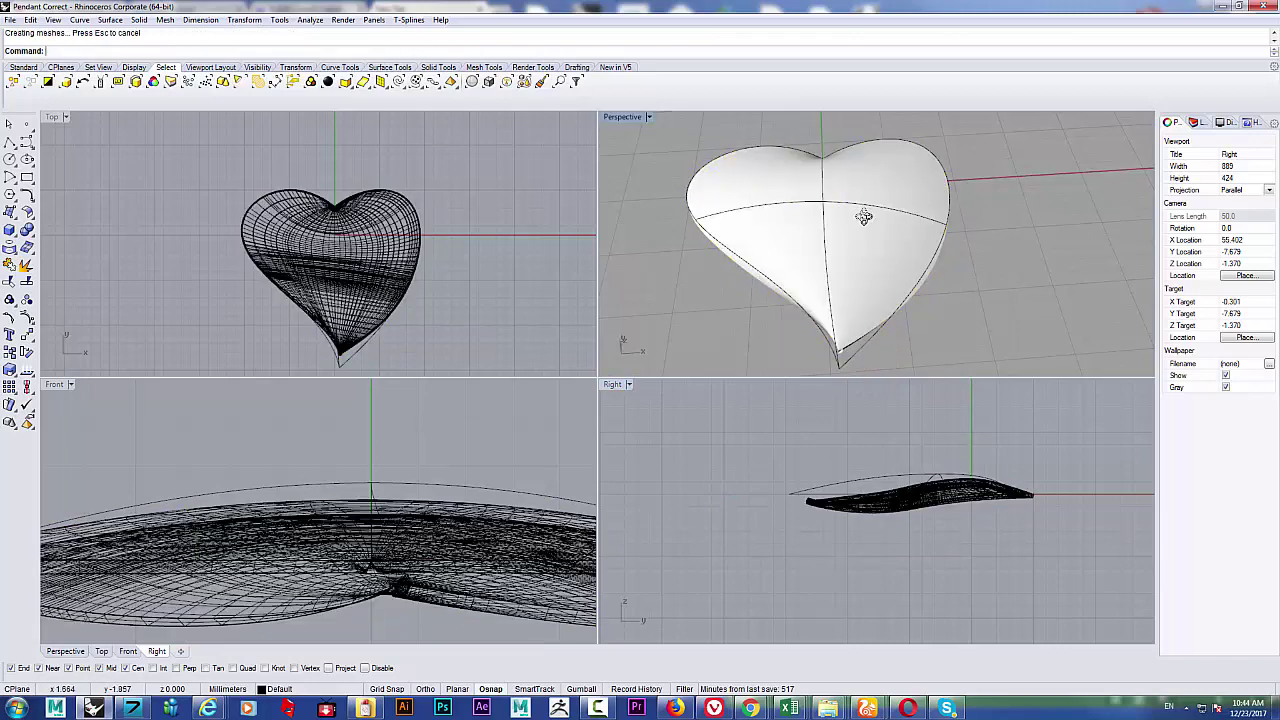
Step: Bend the heart solid slightly downward at the tip in the Right view, along a spine running nearly its full length
right_drag(864, 216, 772, 240)
click(820, 270)
key(Return)
click(998, 513)
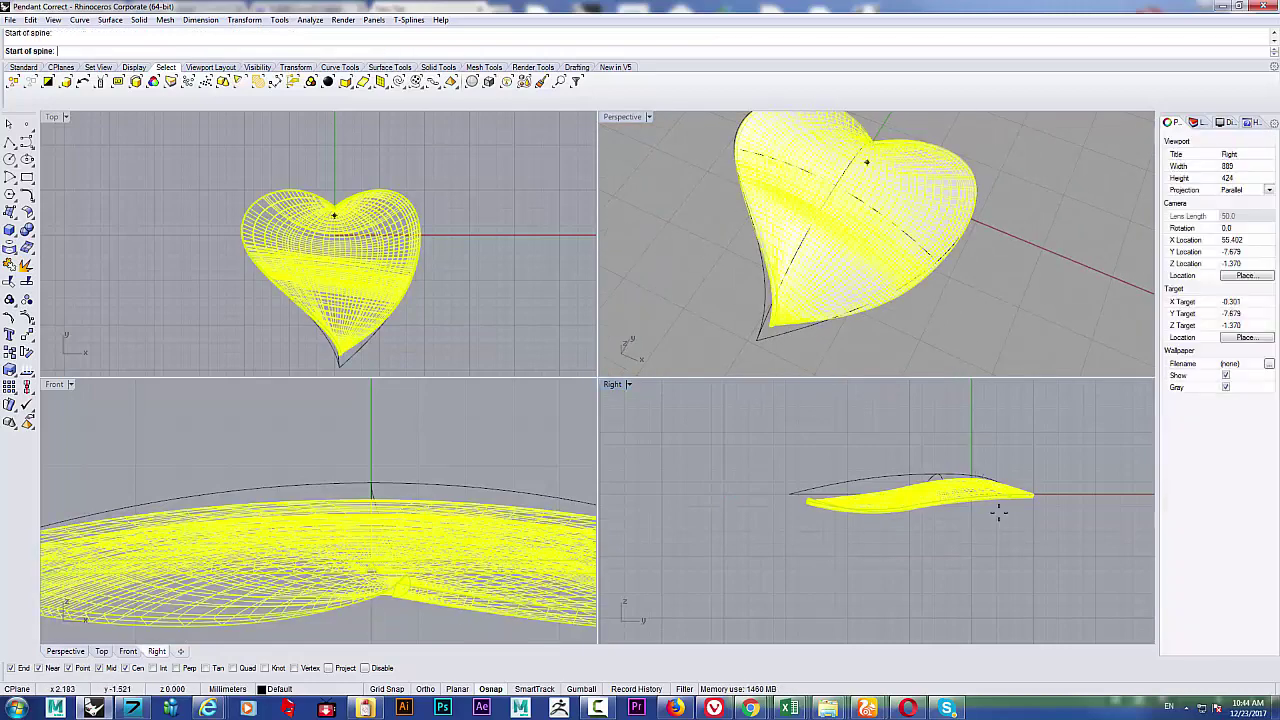
click(774, 527)
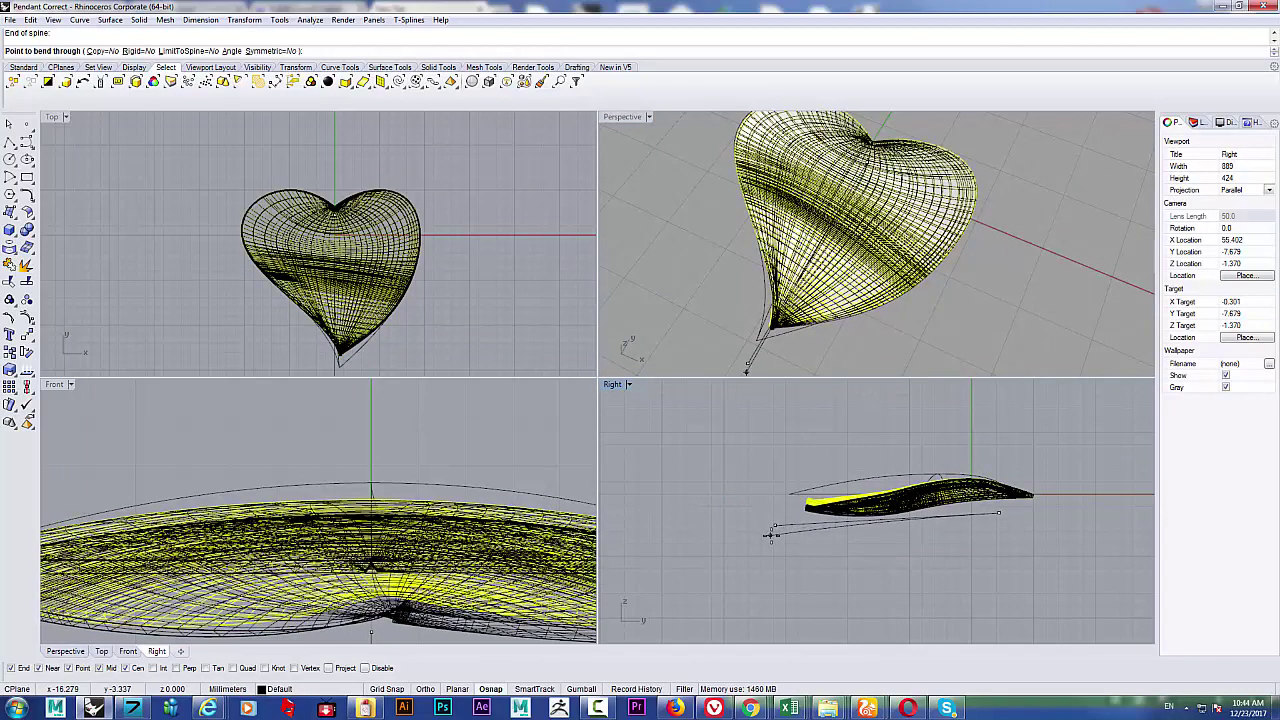
click(771, 537)
key(Escape)
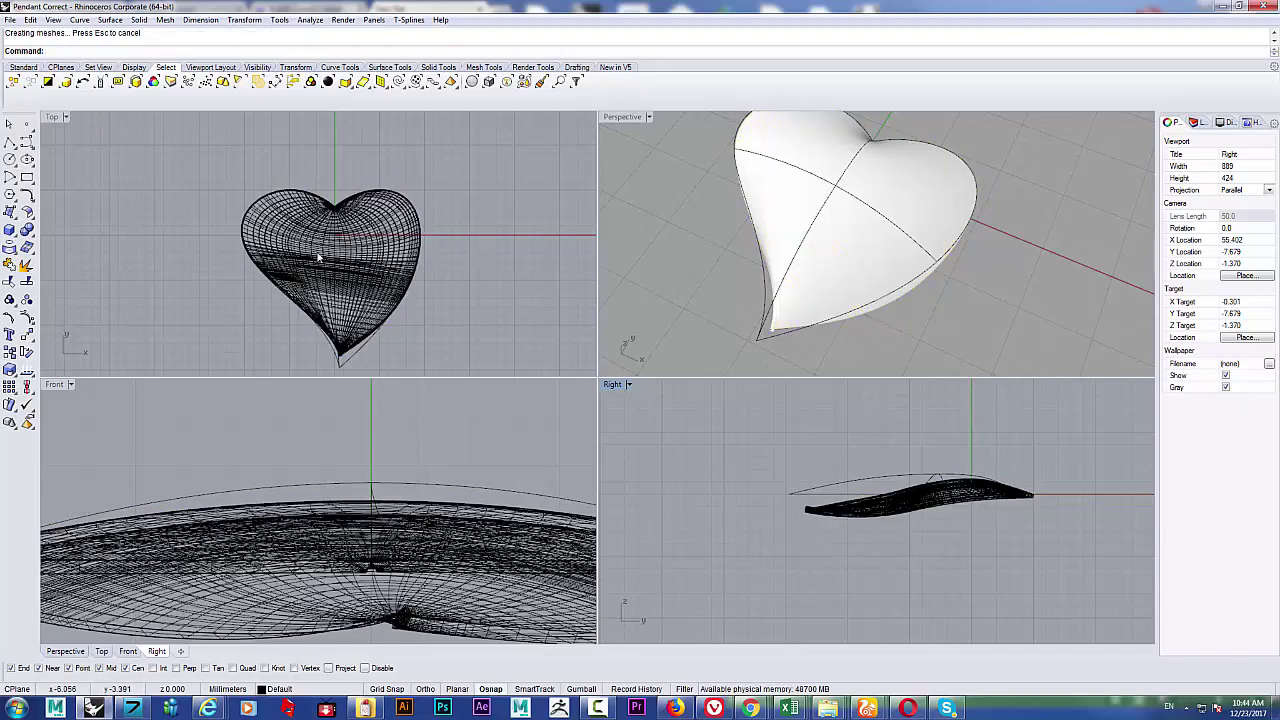
Step: Start CageEdit on the heart solid with a BoundingBox cage aligned to the CPlane, default cage parameters and Global region
click(328, 251)
click(523, 255)
right_drag(357, 250, 383, 246)
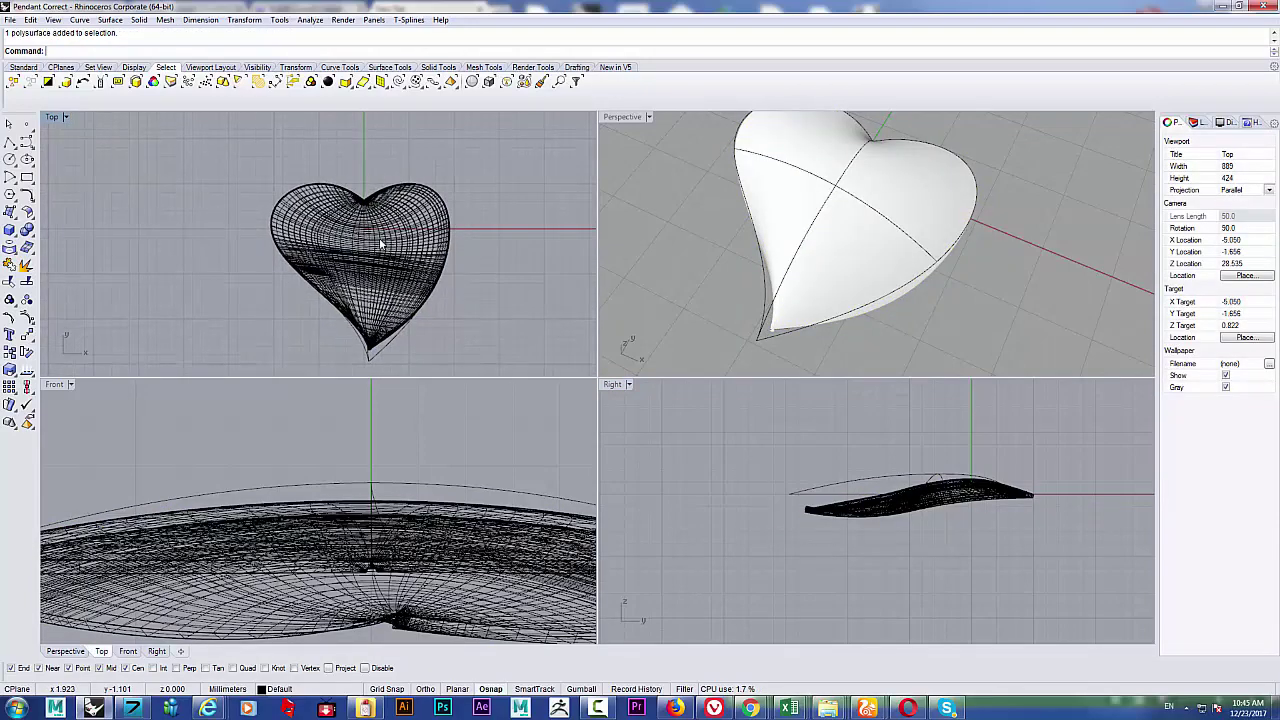
scroll(381, 245, up, 6)
click(380, 244)
scroll(358, 218, down, 3)
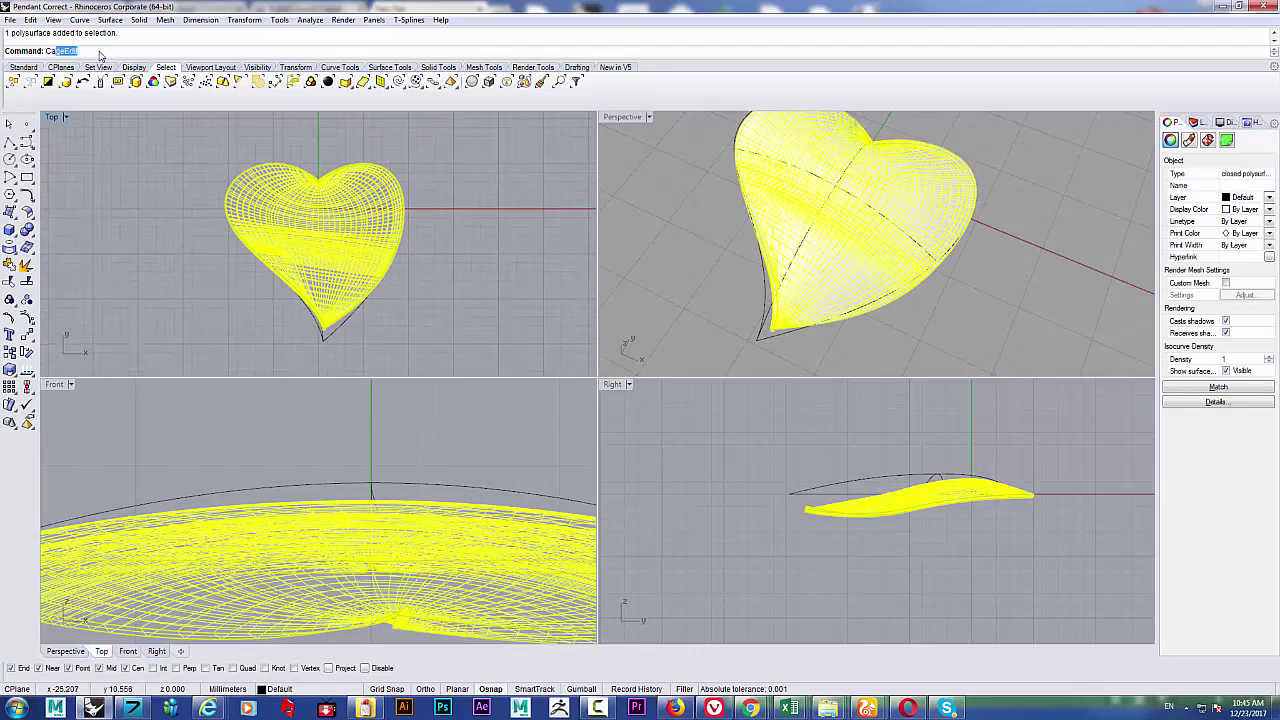
text(Ca)
key(Return)
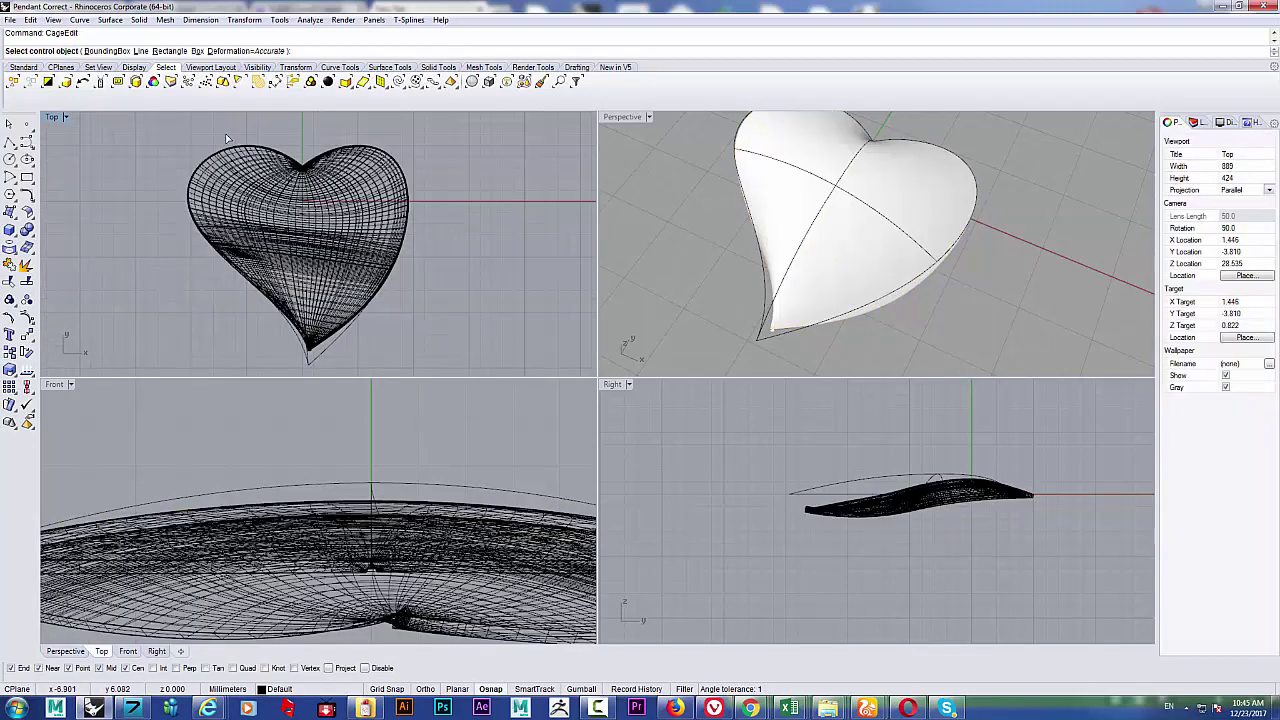
click(320, 250)
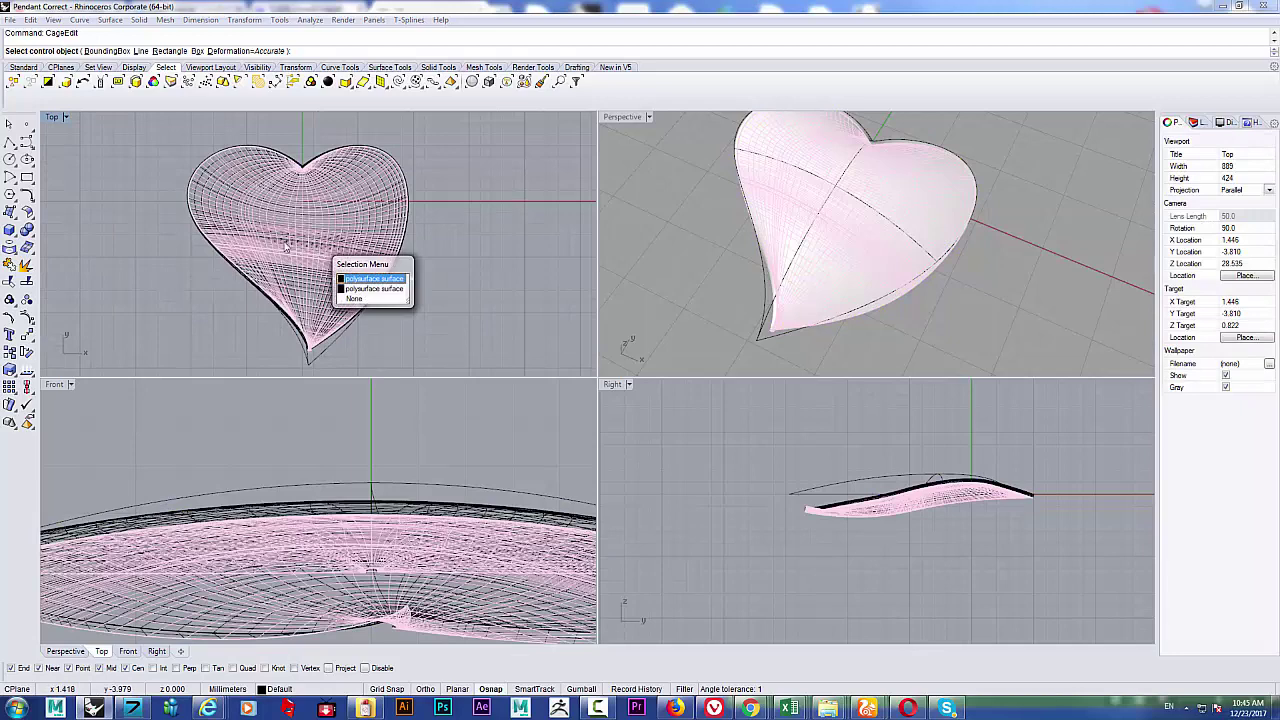
click(114, 52)
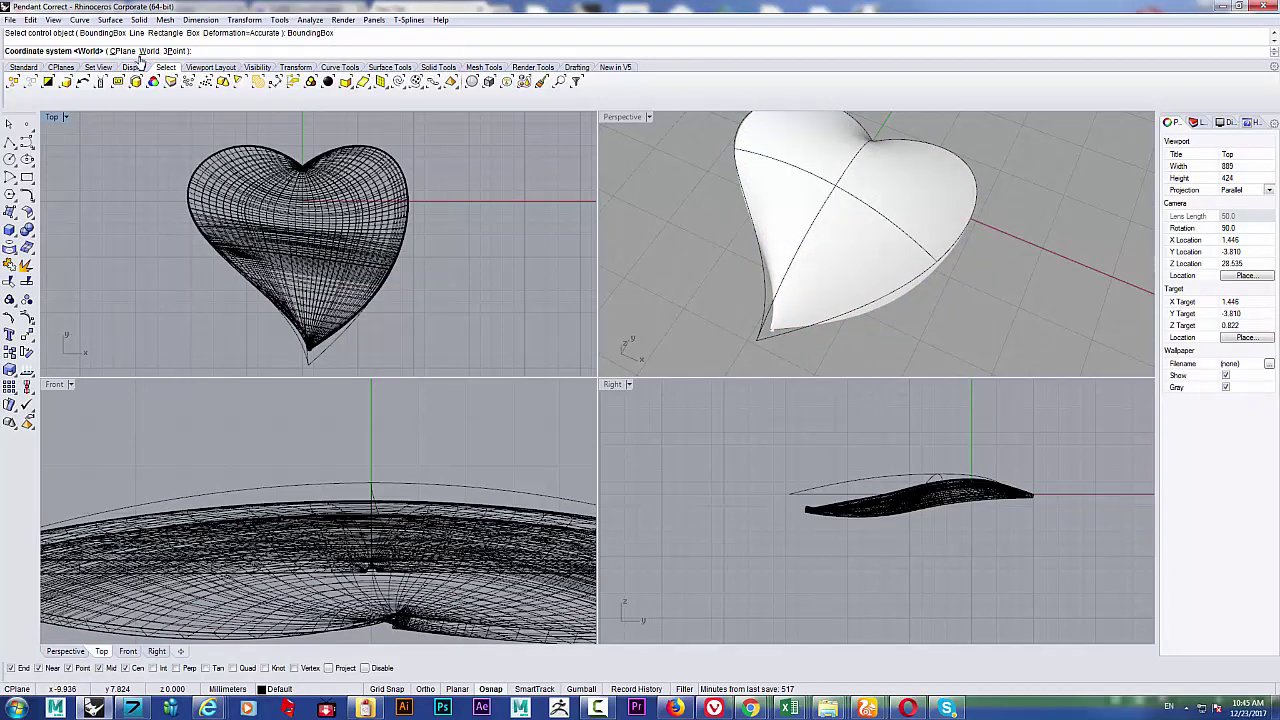
click(122, 51)
right_click(223, 198)
right_click(223, 198)
right_drag(173, 147, 195, 170)
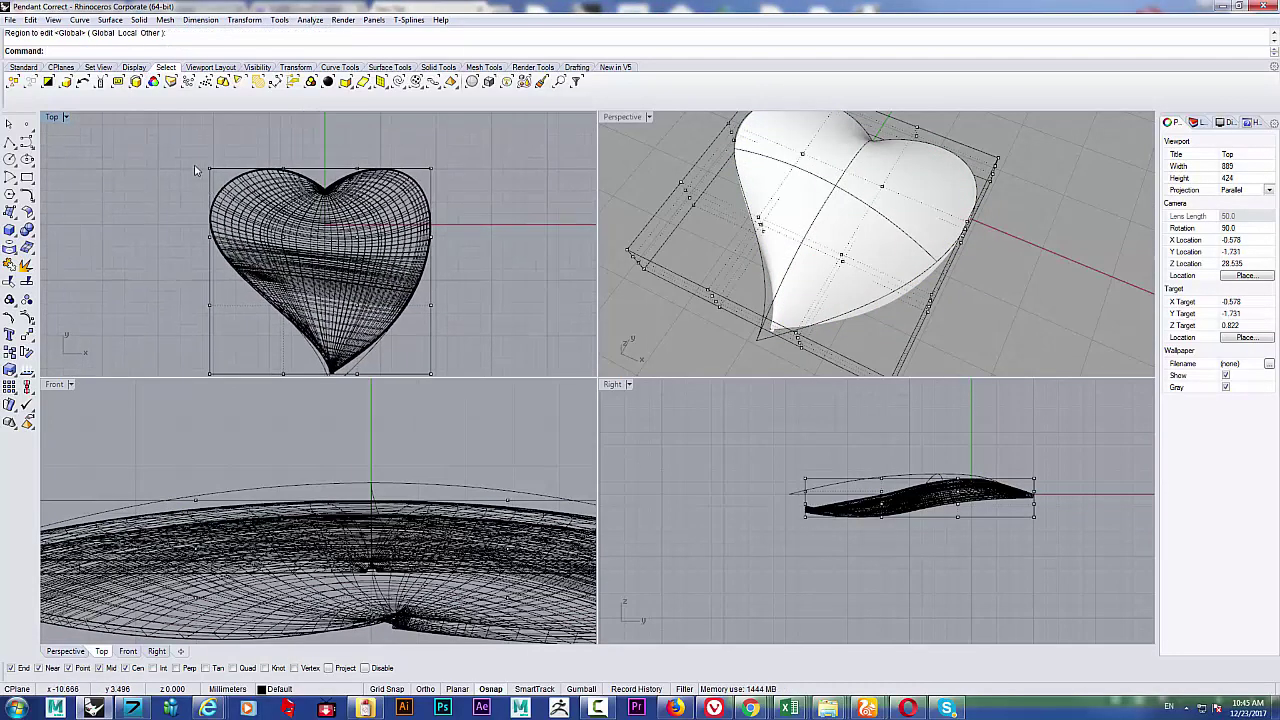
Step: Nudge the left-edge cage points in the upper three rows 2 mm right and 1 mm down in the Top view
drag(221, 287, 228, 296)
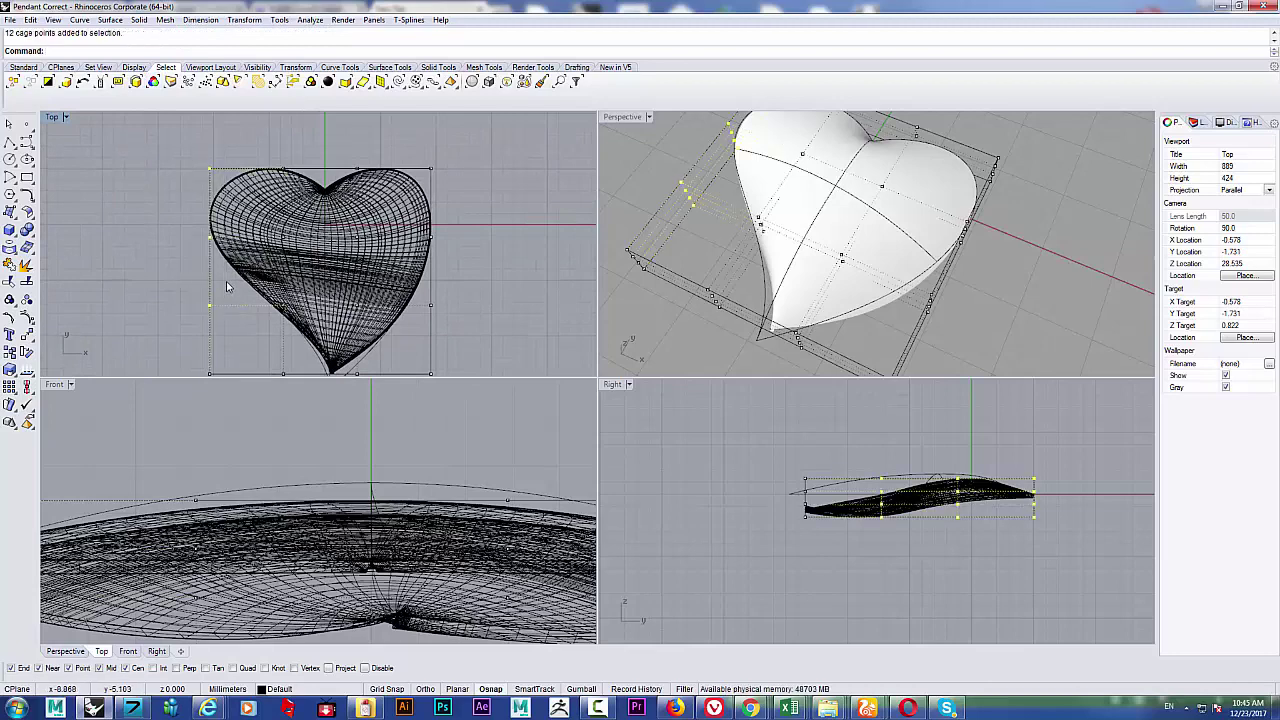
key(alt+Right)
key(alt+Right)
key(alt+Right)
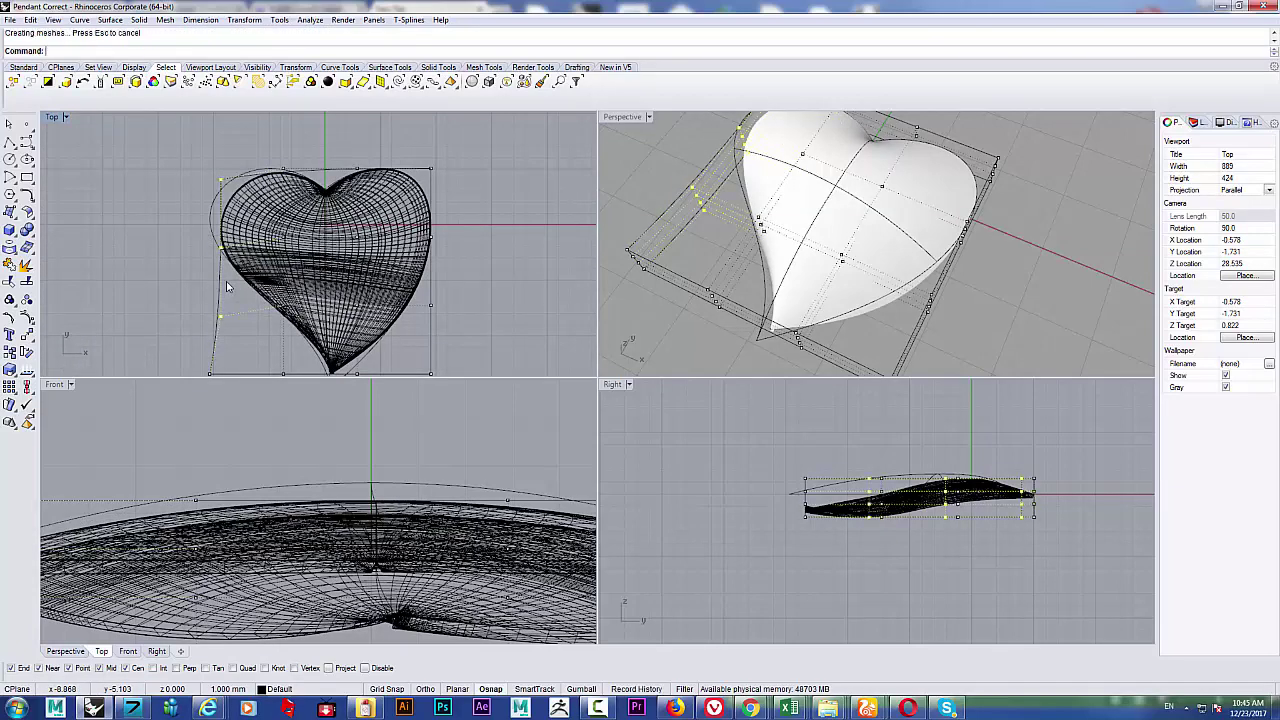
Step: Nudge the upper-right corner cage points down 1 mm in the Top view, keeping their horizontal position
drag(364, 153, 457, 191)
key(alt+Left)
key(alt+Right)
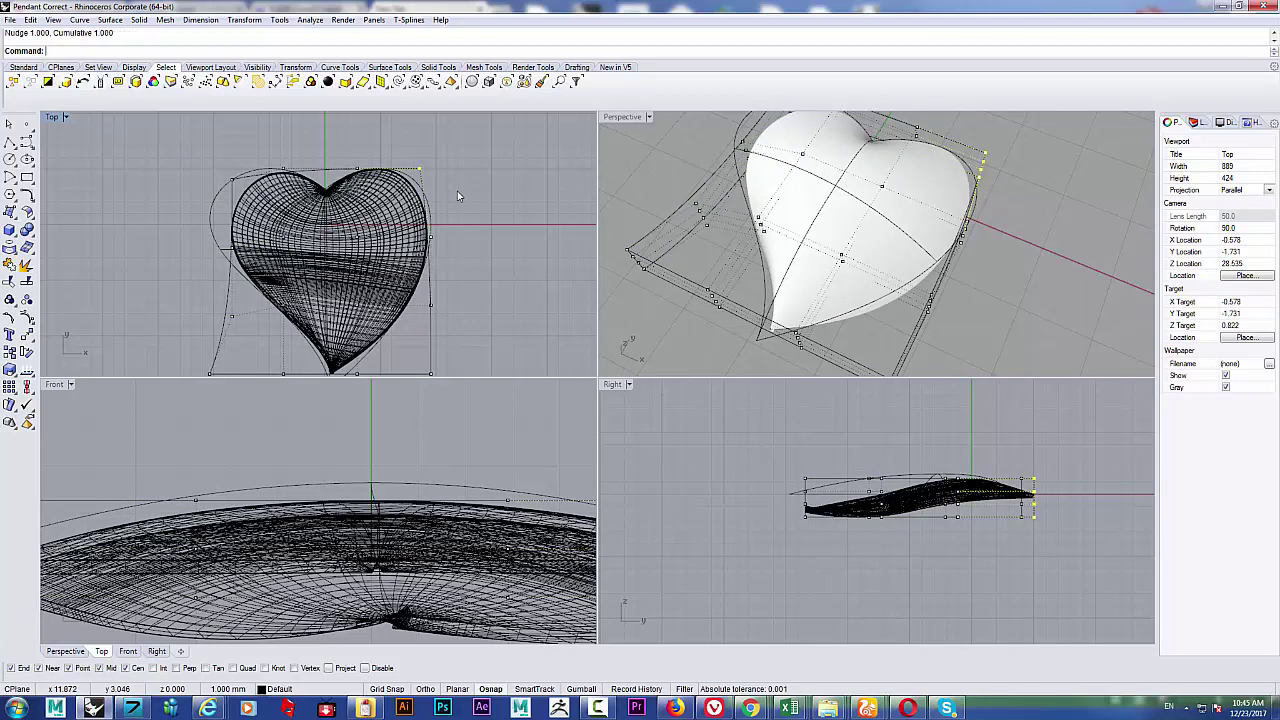
key(alt+Down)
scroll(437, 197, up, 4)
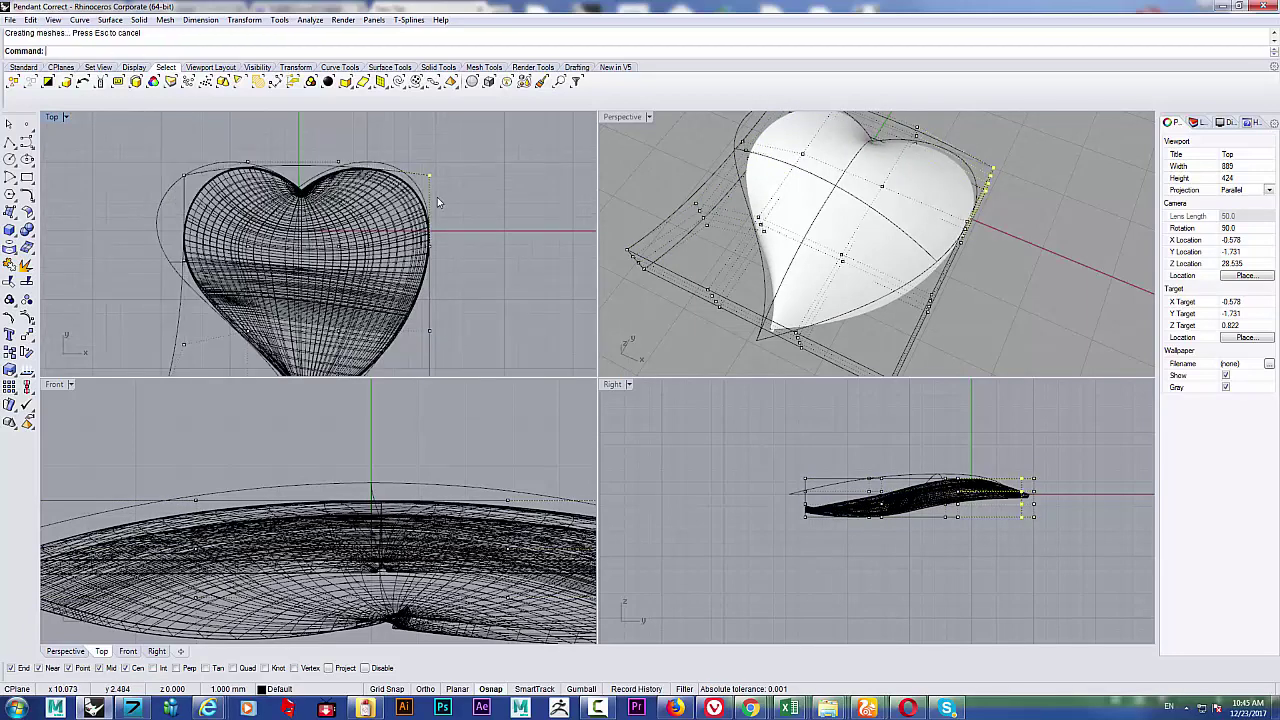
scroll(437, 197, down, 6)
right_drag(429, 245, 434, 177)
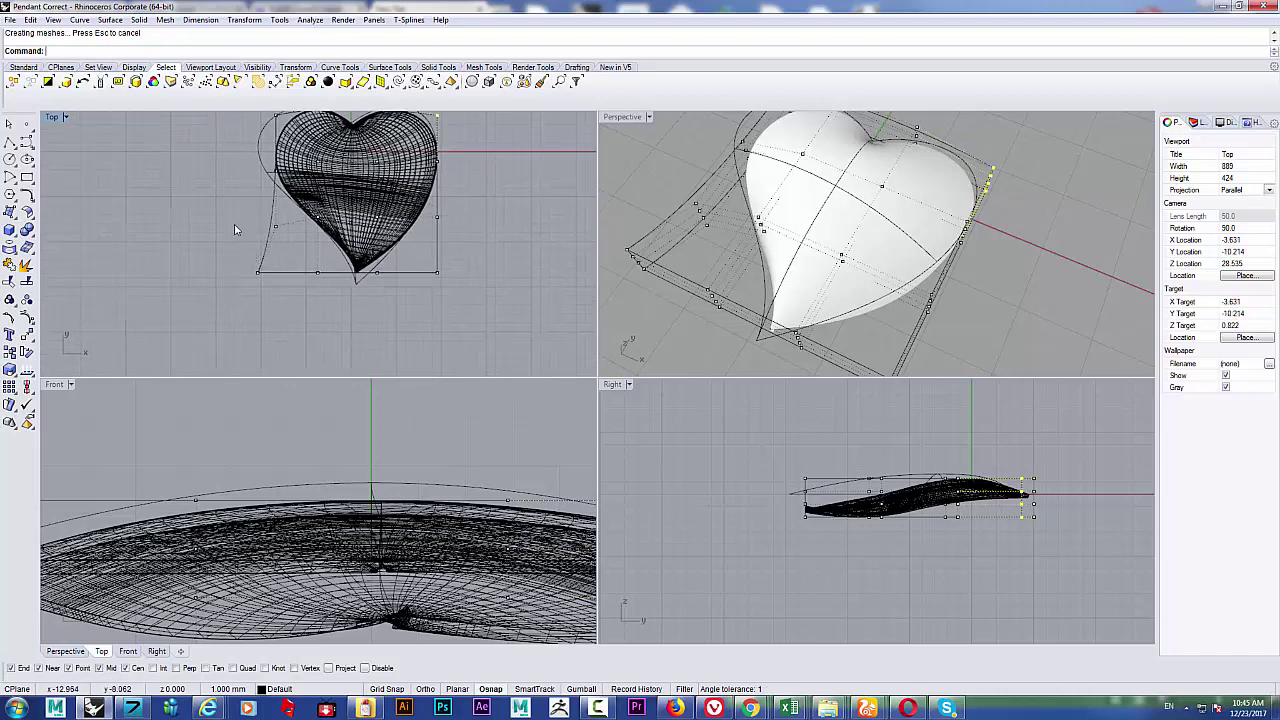
Step: Nudge the two left columns of cage points in the third row 4 mm right to narrow the heart's lower-left side
drag(326, 241, 327, 240)
drag(236, 249, 329, 206)
key(alt+Up)
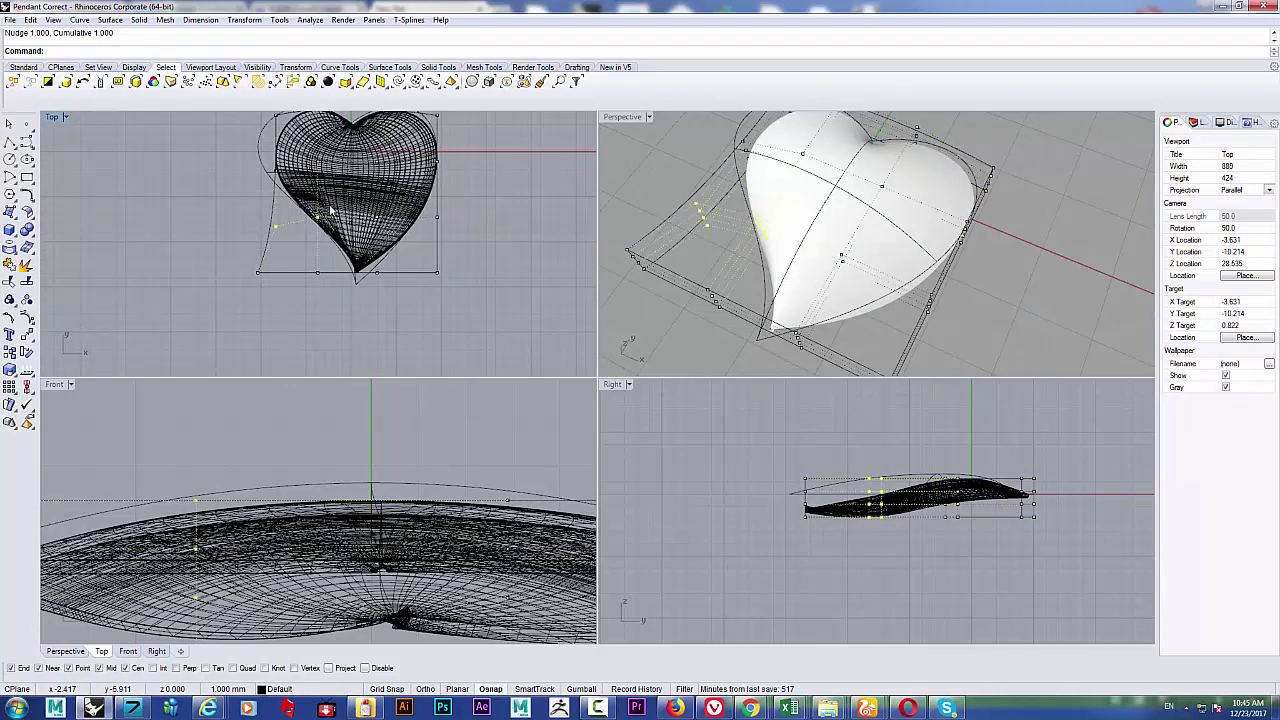
key(alt+Right)
key(alt+Right)
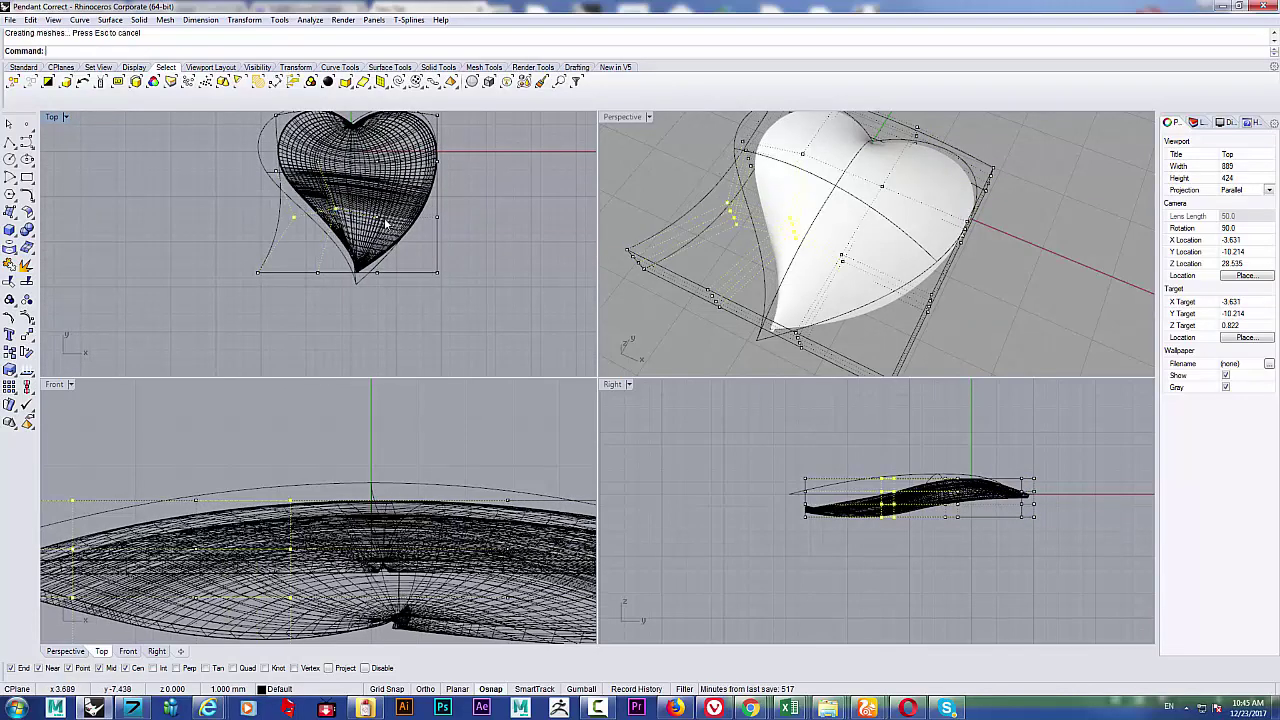
key(alt+Down)
key(alt+Right)
key(alt+Right)
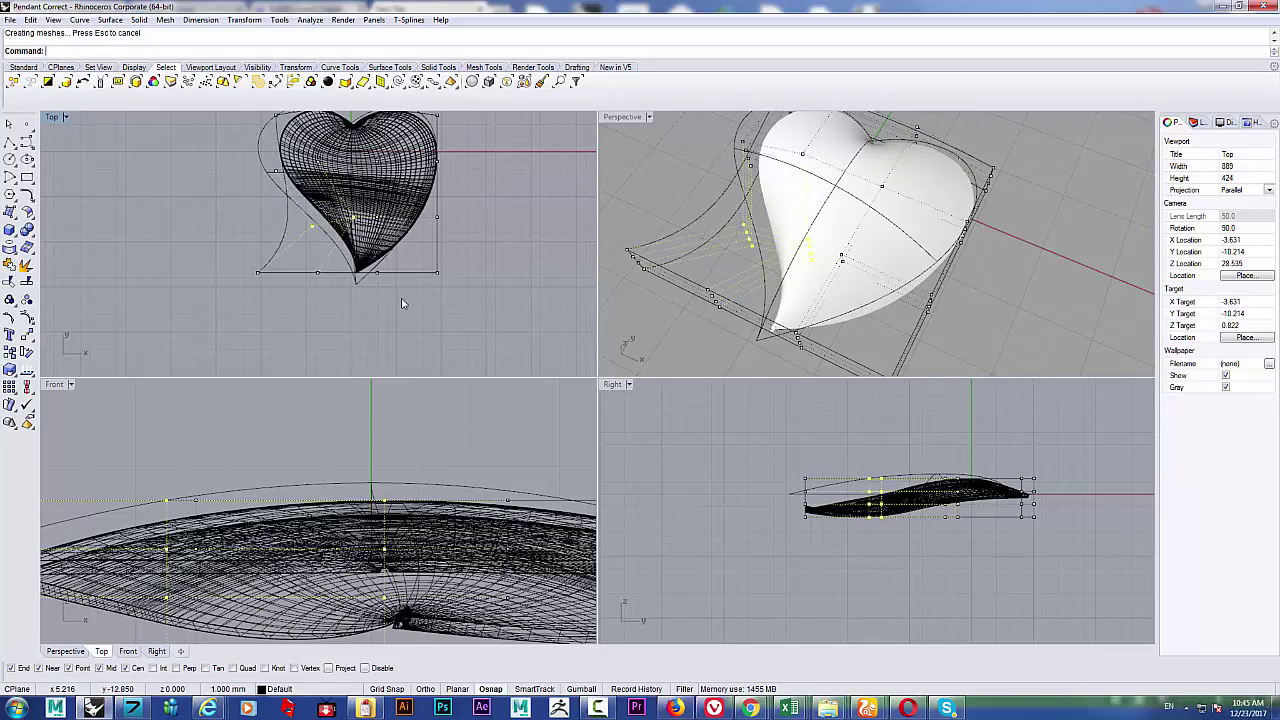
Step: Nudge the lower two rows of right-edge cage points up 1 mm, and the upper of these rows 2 mm right
drag(402, 317, 467, 204)
key(alt+Up)
key(alt+Up)
key(alt+Right)
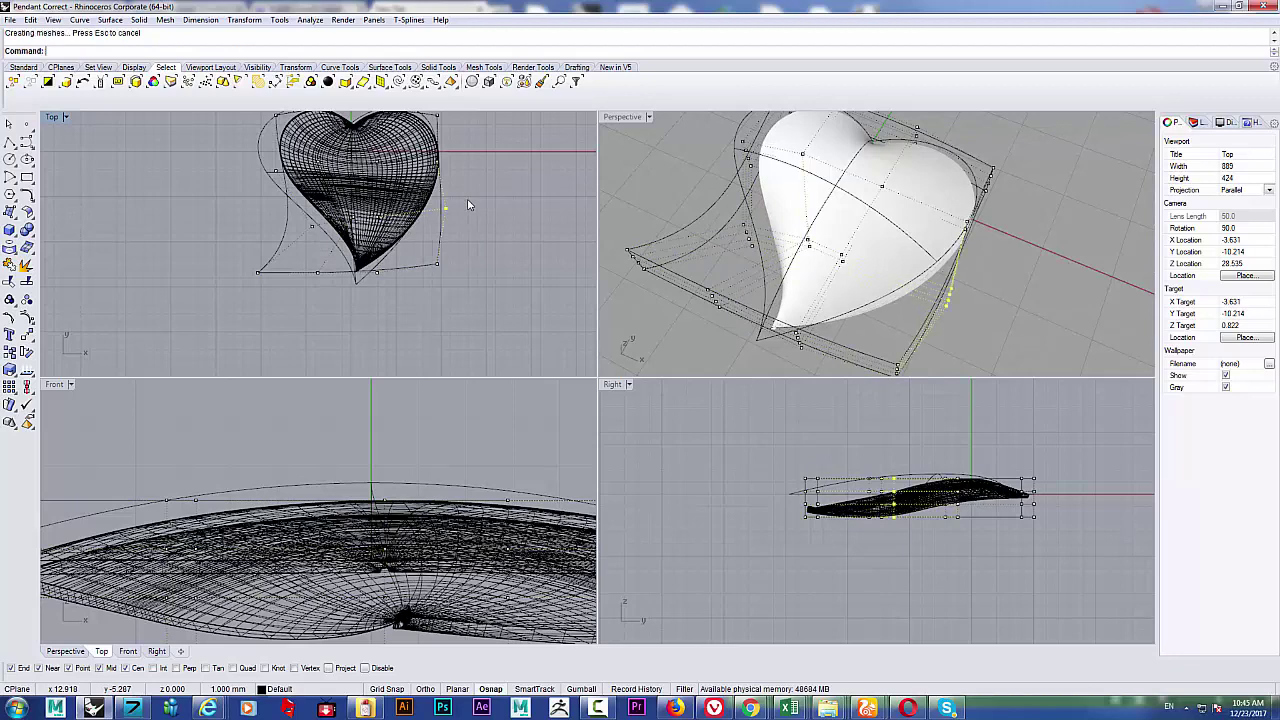
key(alt+Right)
right_drag(451, 214, 457, 283)
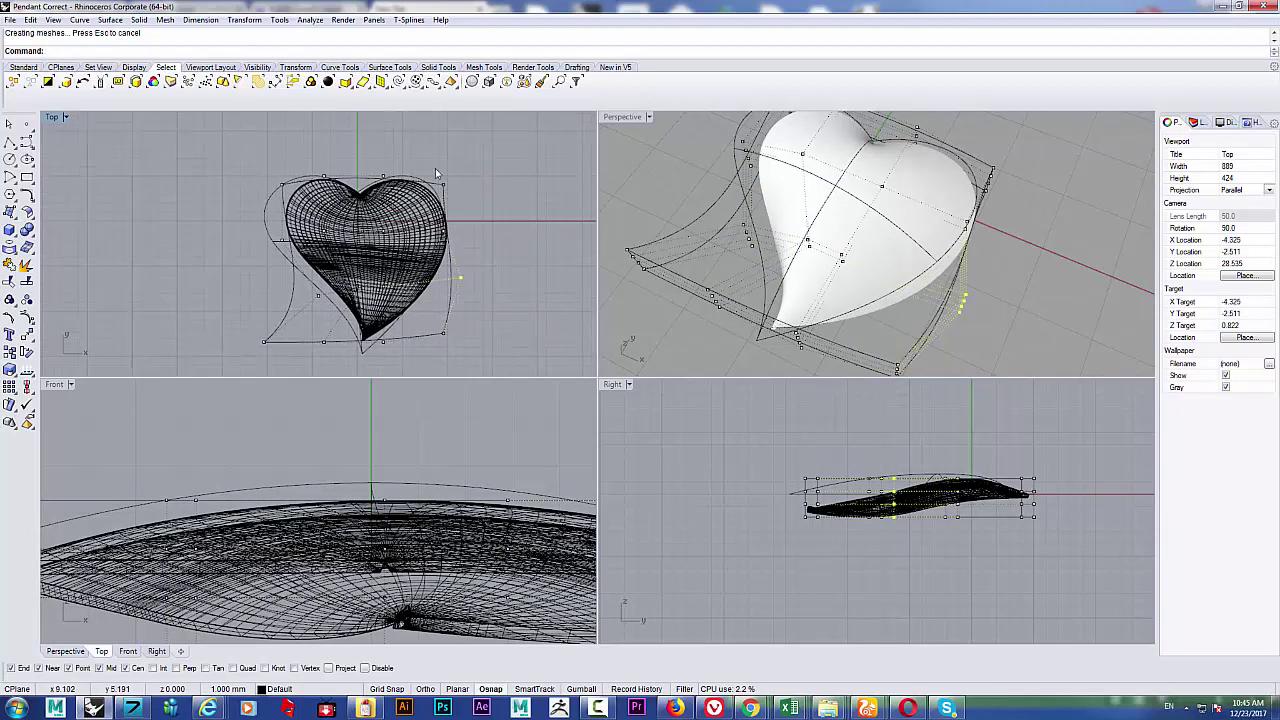
Step: Nudge the upper two rows of right-edge cage points 1 mm up and 1 mm right to widen the right lobe
drag(476, 267, 476, 261)
key(alt+Up)
key(alt+Right)
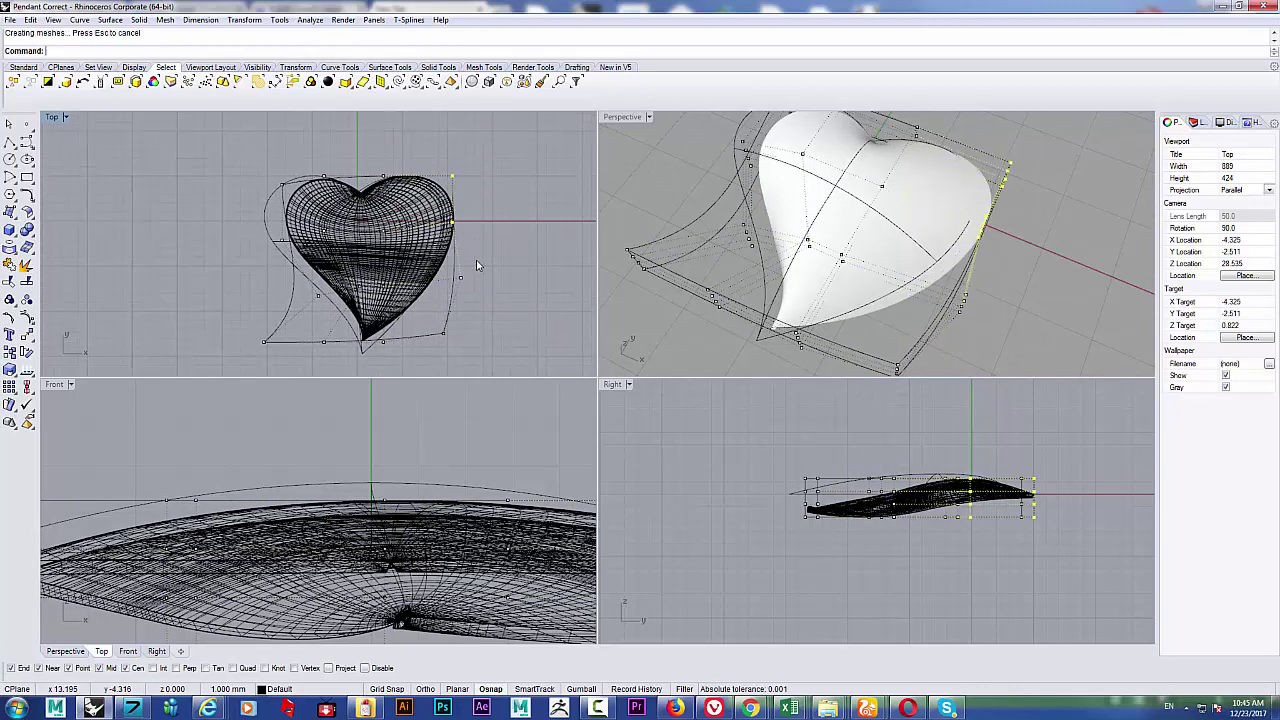
Step: Nudge the upper two rows of right-edge cage points 1 mm left and 1 mm down, and the whole bottom row 1 mm left
key(alt+Left)
key(alt+Down)
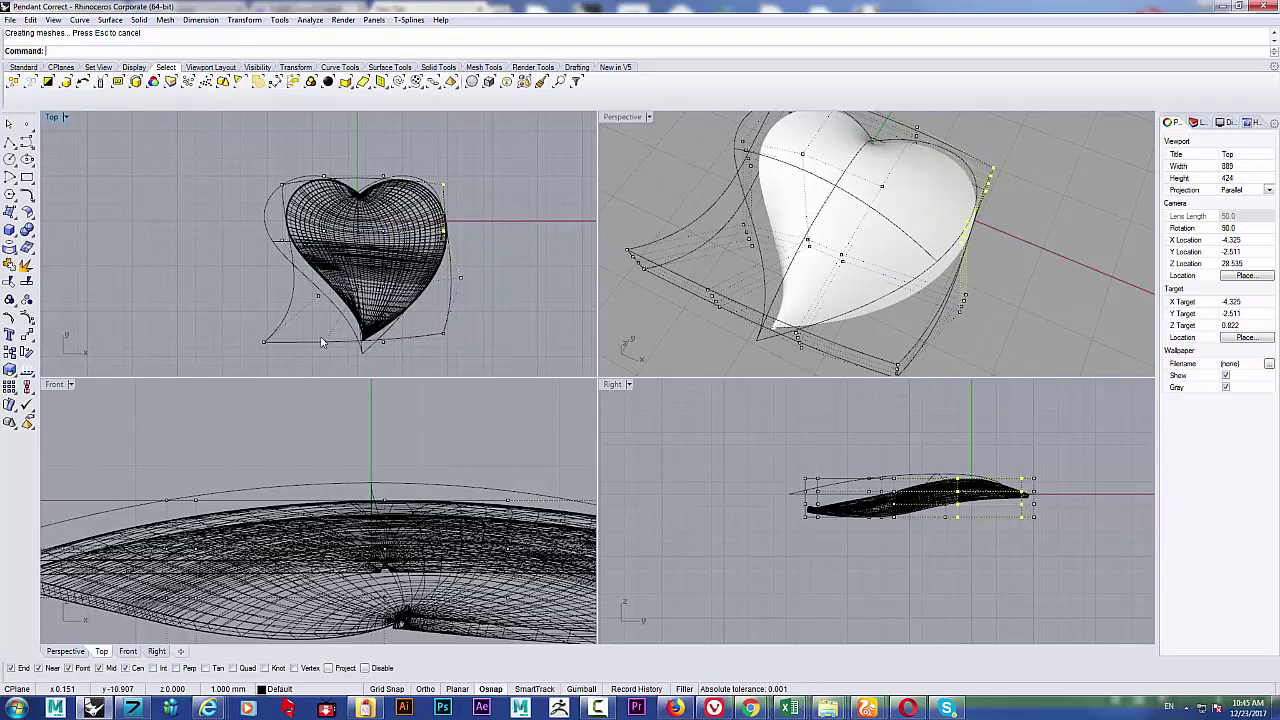
drag(157, 320, 478, 379)
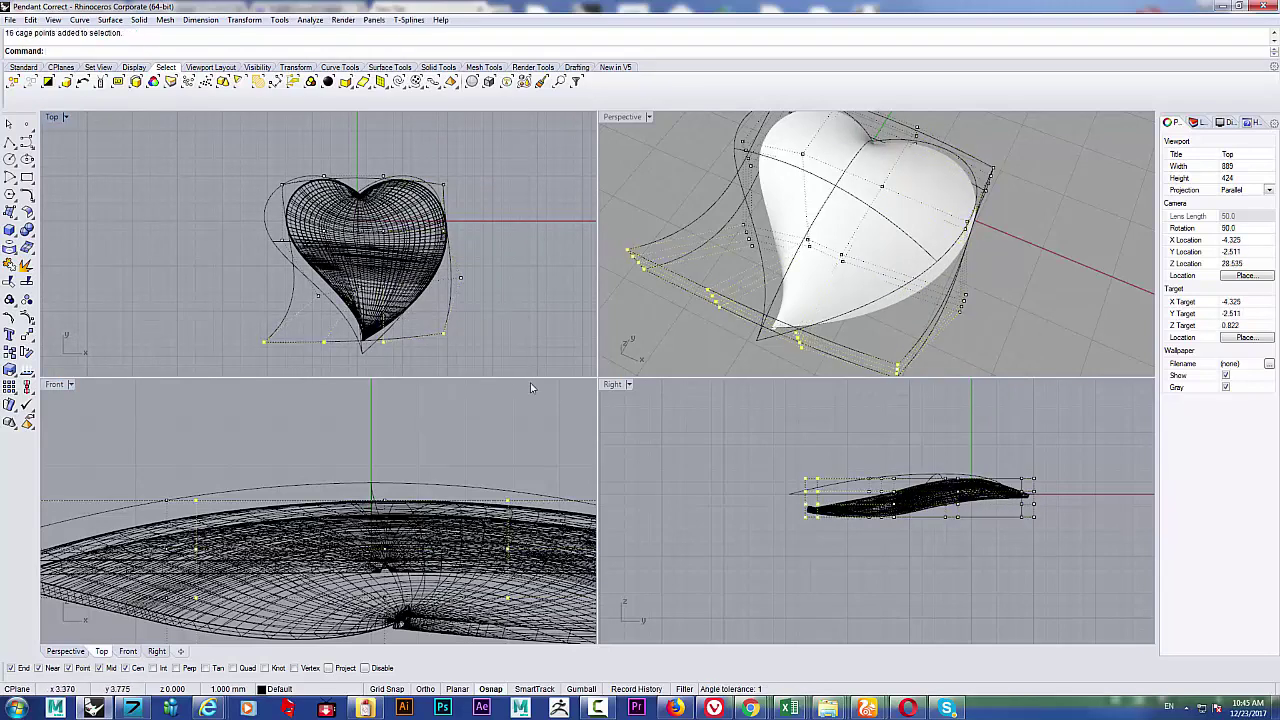
key(alt+Left)
key(alt+Left)
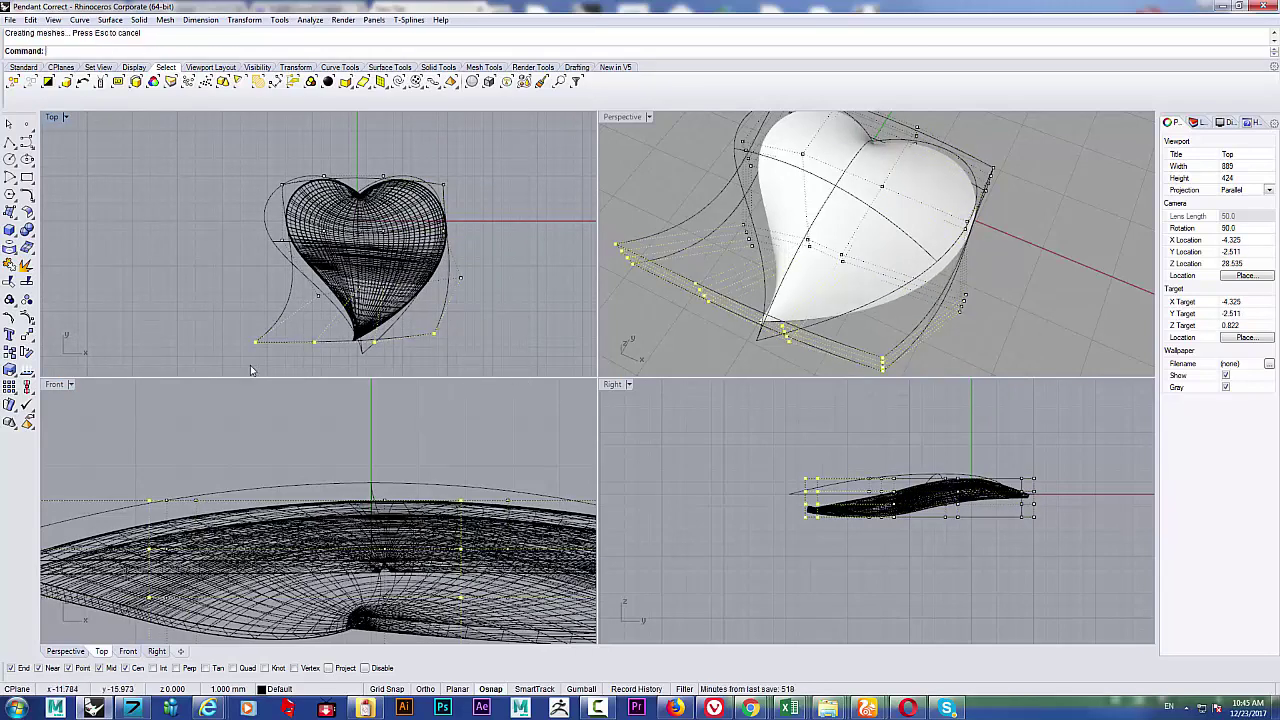
drag(251, 370, 455, 305)
right_drag(917, 264, 905, 240)
key(Escape)
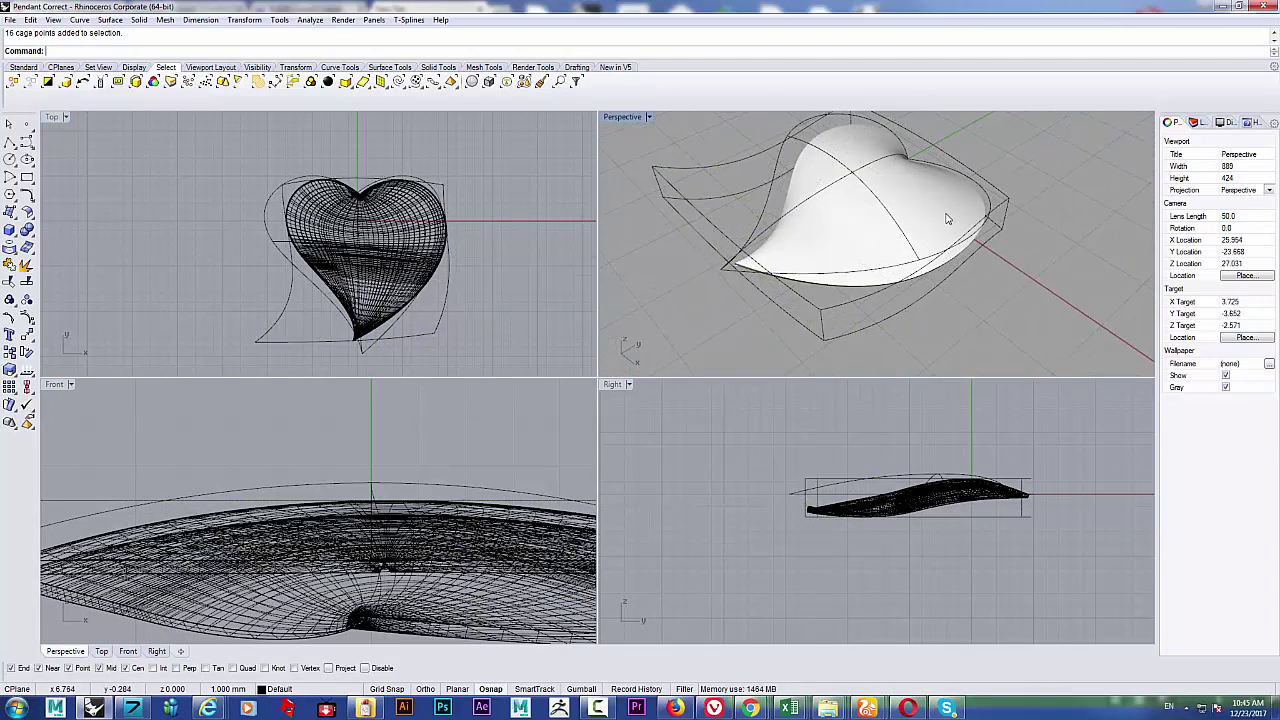
Step: Delete the editing cage and the heart's outline and cross-section curves, keeping only the heart solid
click(983, 178)
key(Delete)
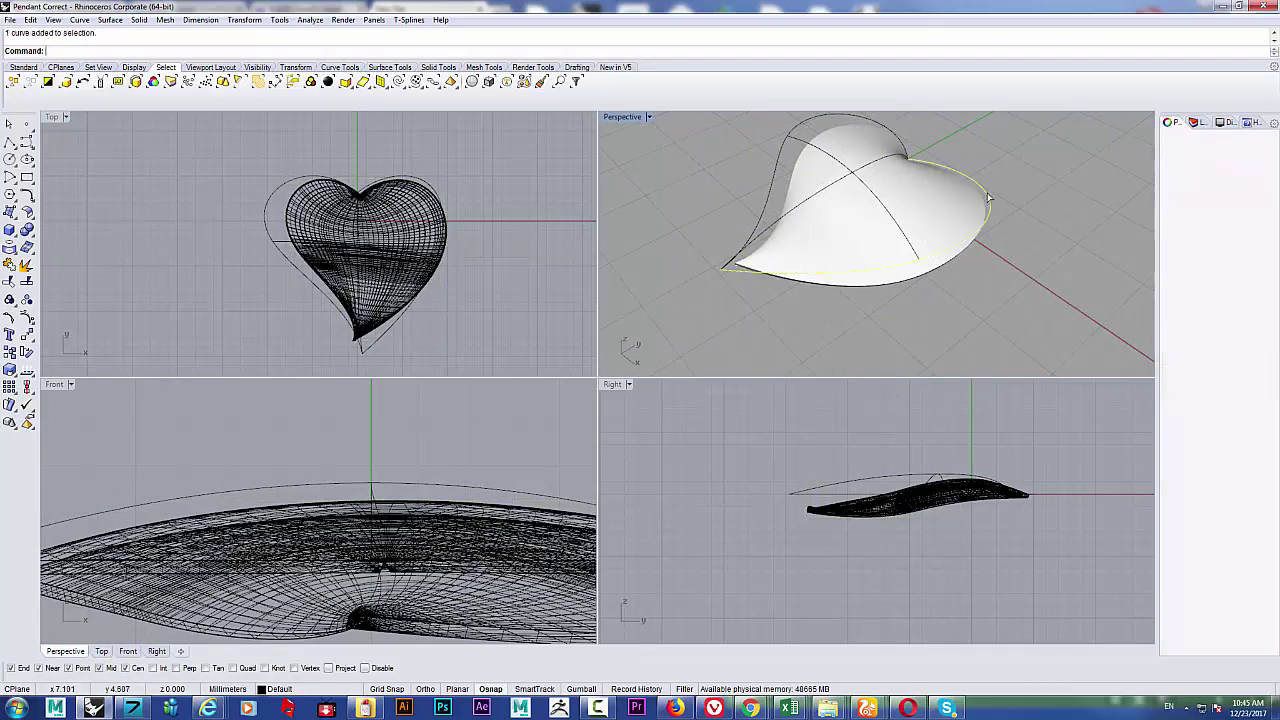
click(907, 152)
key(Escape)
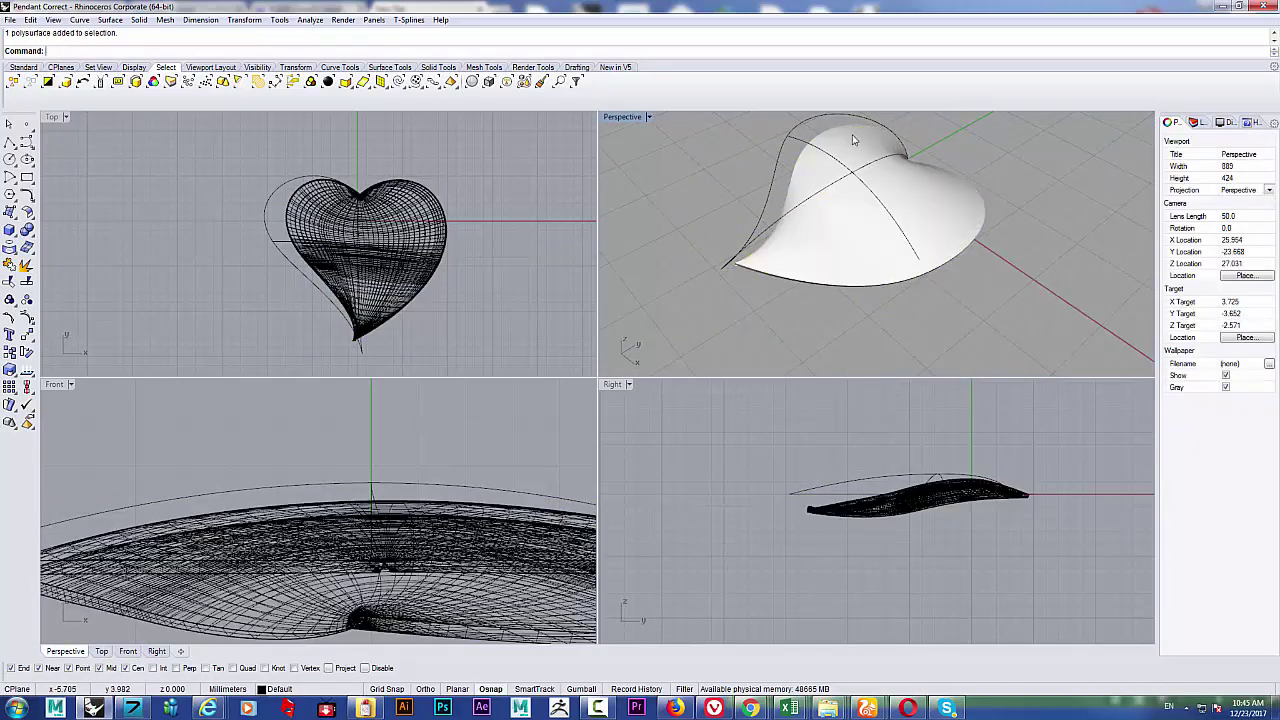
click(788, 145)
key(Delete)
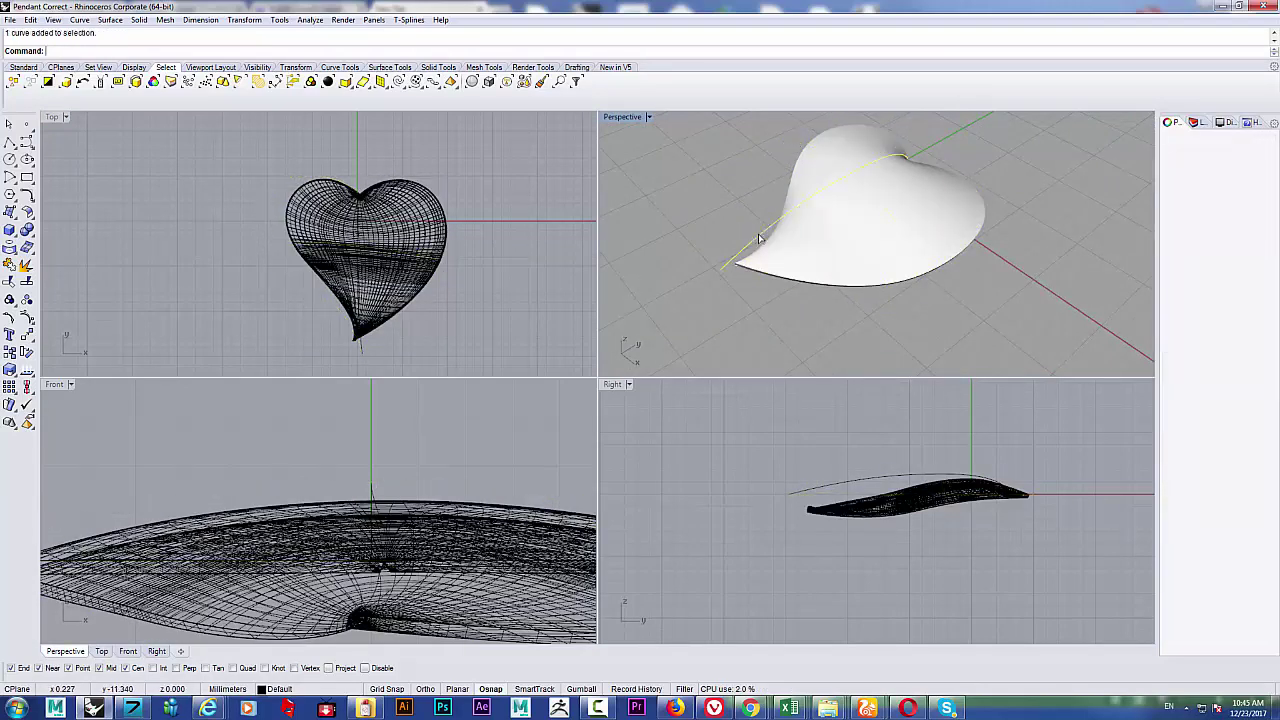
click(862, 203)
Step: Set the Top viewport's display mode to Rendered to show the heart without its wireframe
right_drag(862, 203, 890, 262)
scroll(378, 270, up, 2)
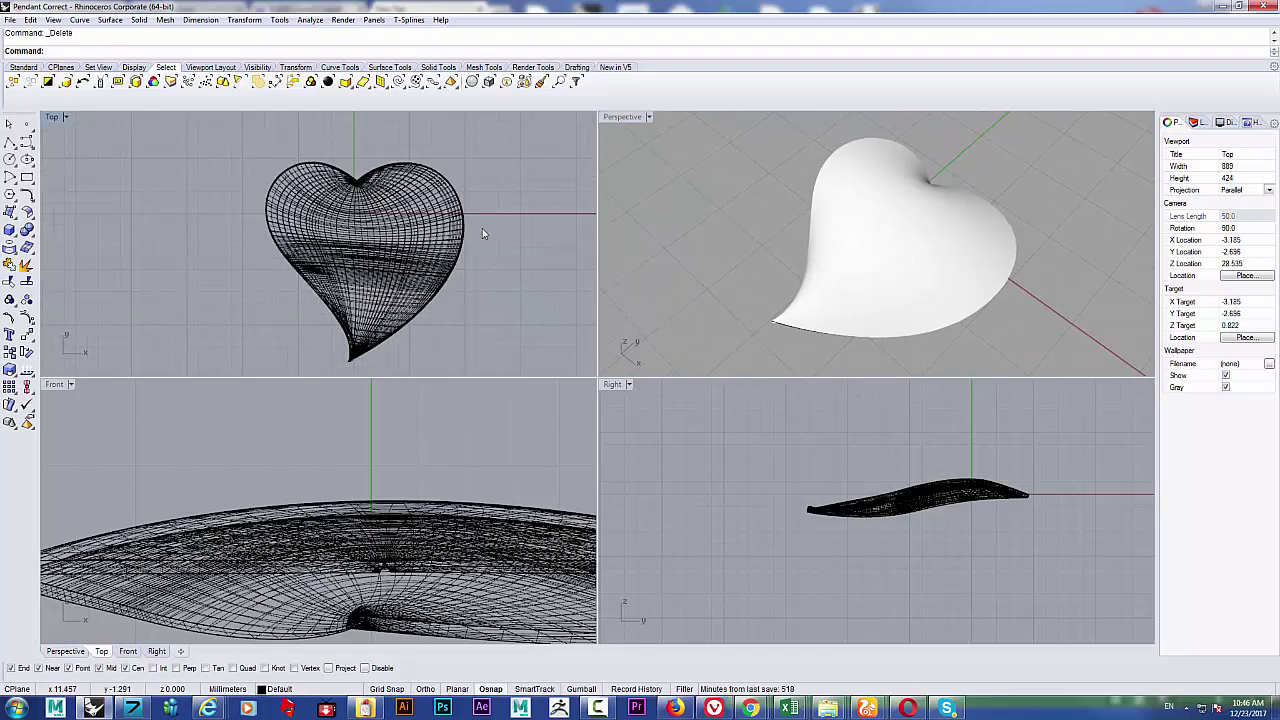
click(52, 118)
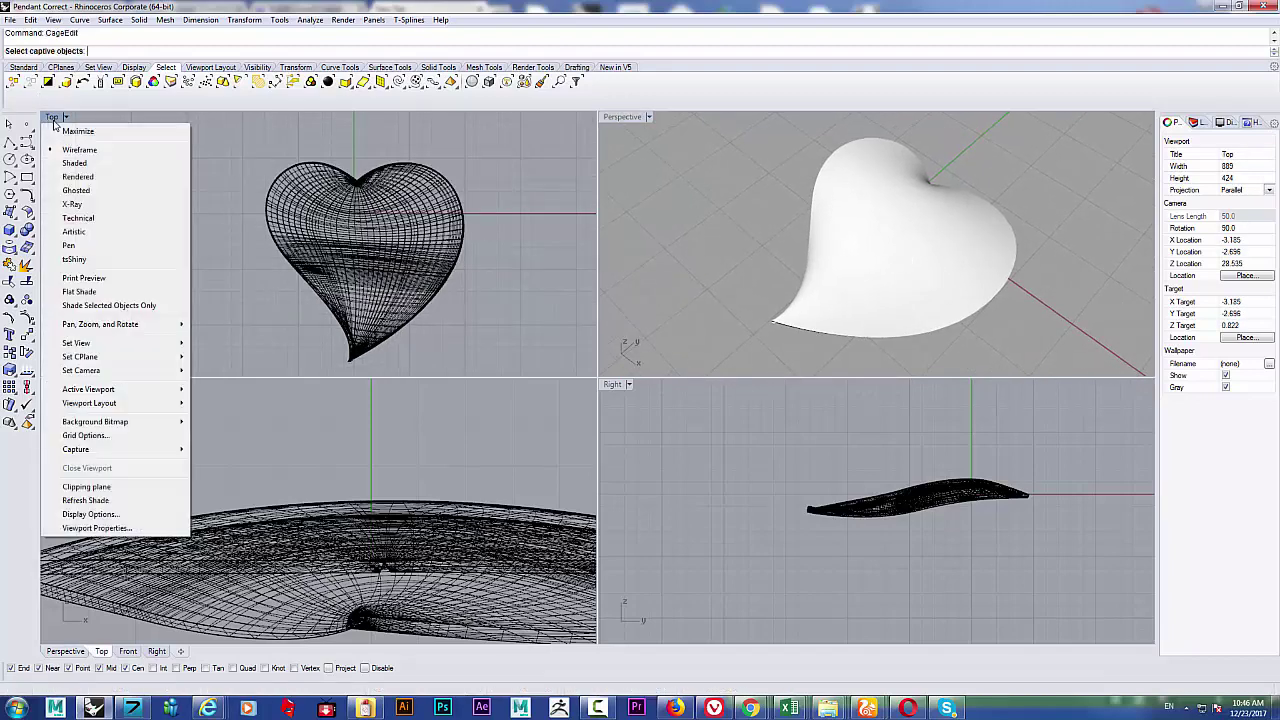
click(73, 163)
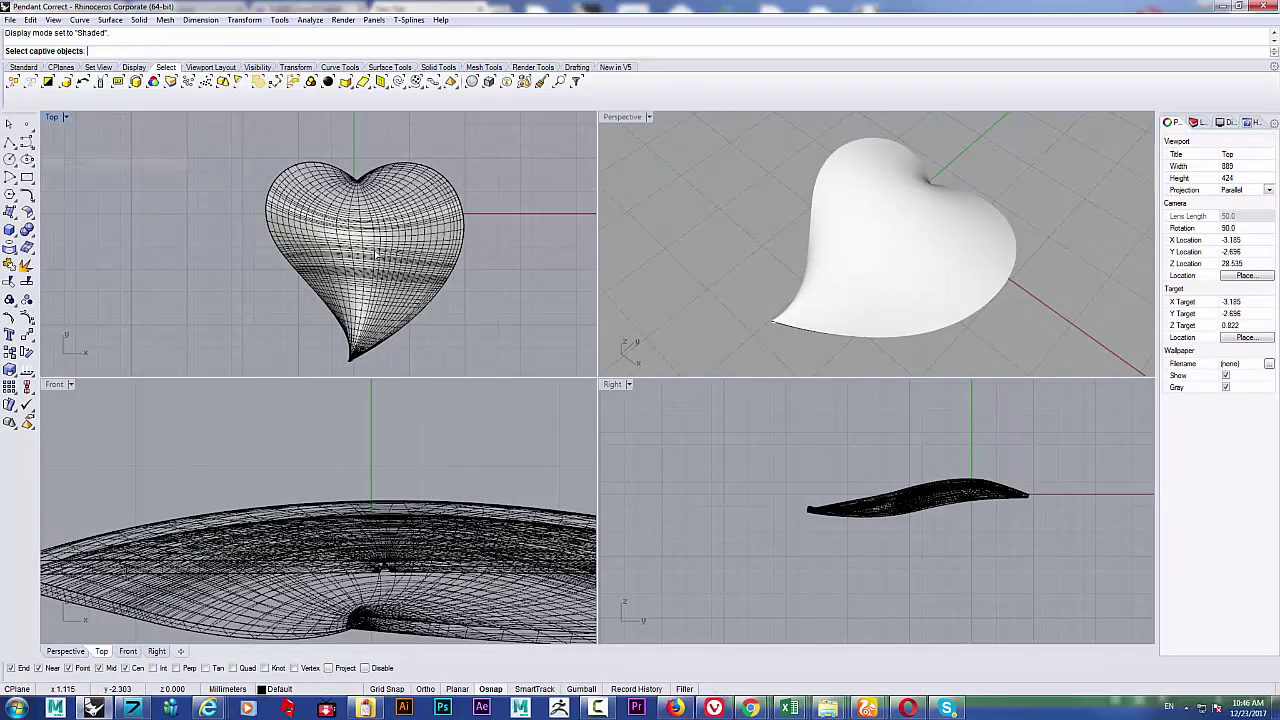
click(57, 118)
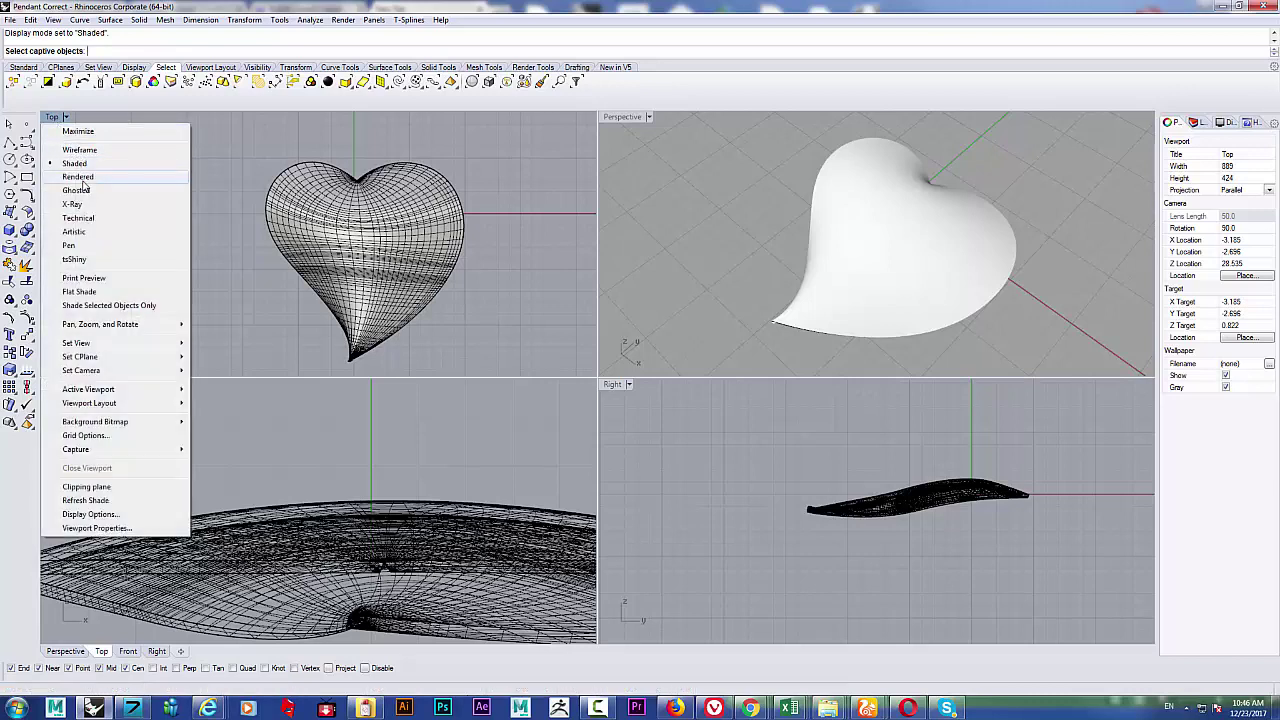
click(80, 177)
right_drag(351, 297, 306, 271)
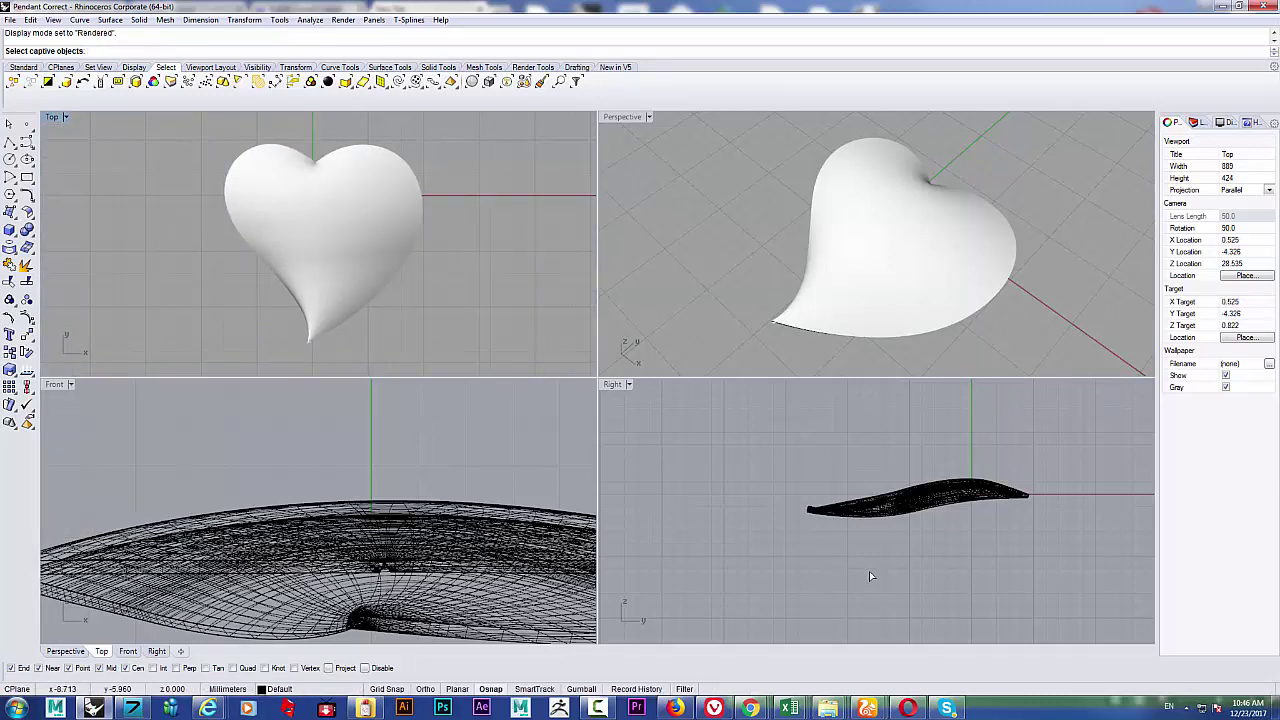
right_drag(915, 521, 915, 566)
mouse_move(905, 253)
right_down()
mouse_move(928, 283)
mouse_move(766, 229)
mouse_move(910, 229)
right_up()
shift+right_drag(910, 229, 892, 223)
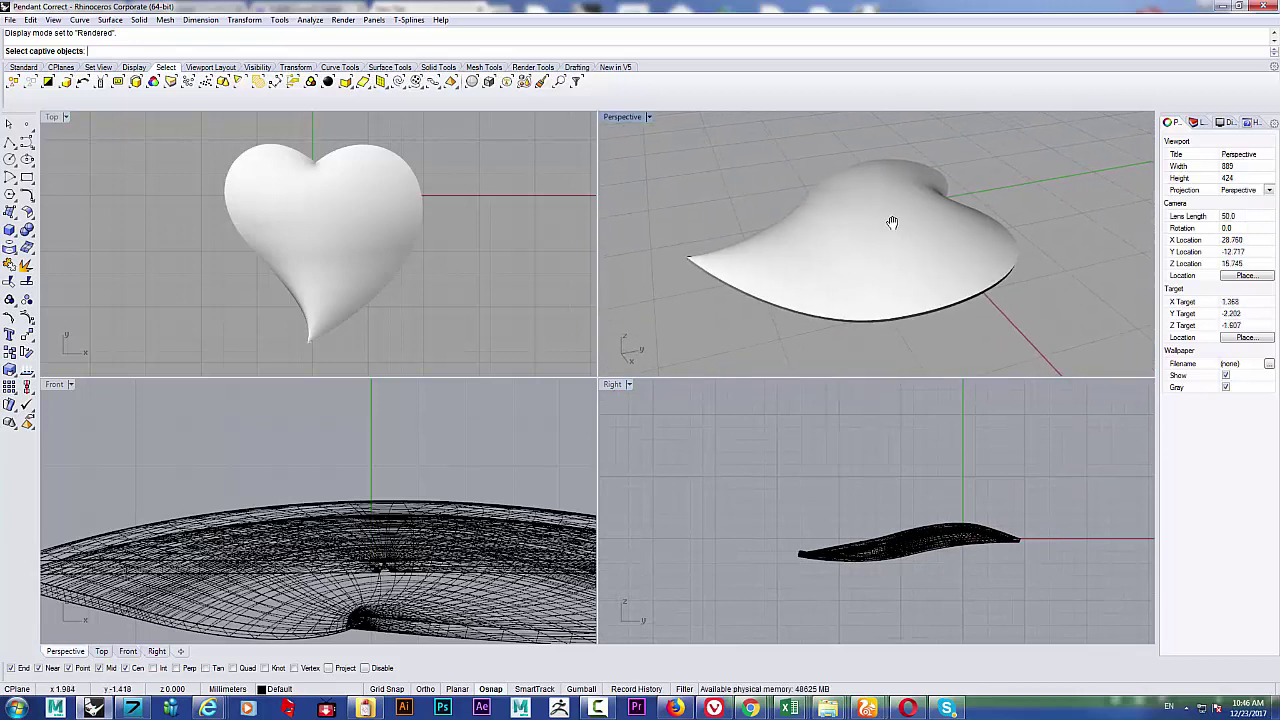